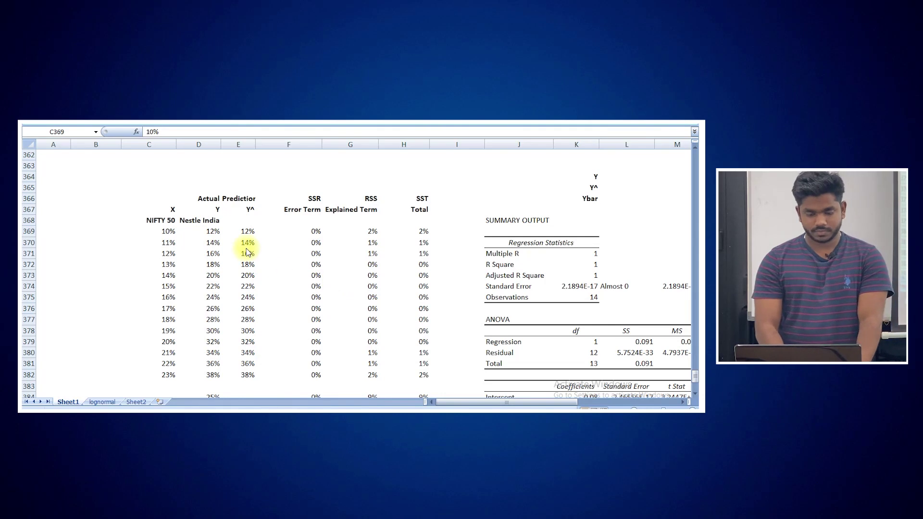
Select the NIFTY 50 and Nestle India returns in C369:D382
{"action": "key", "text": "Up"}
{"action": "key", "text": "Up"}
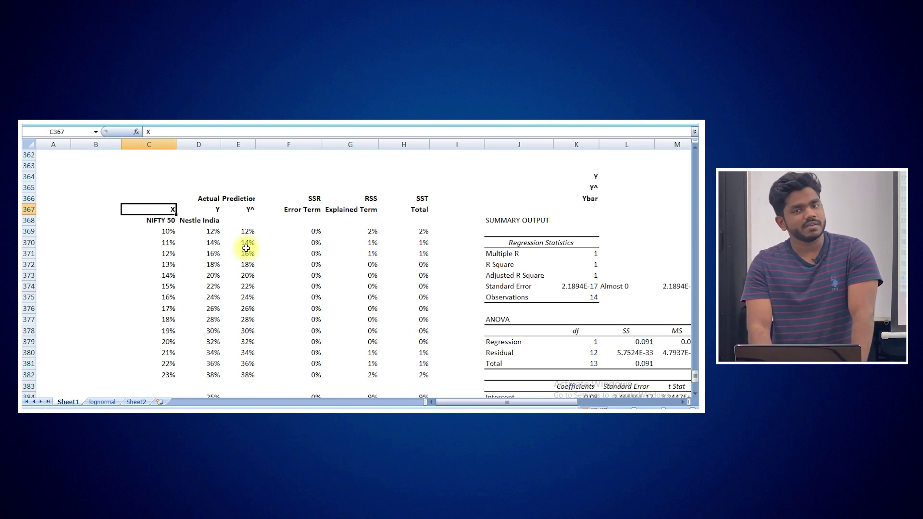
{"action": "key", "text": "Down"}
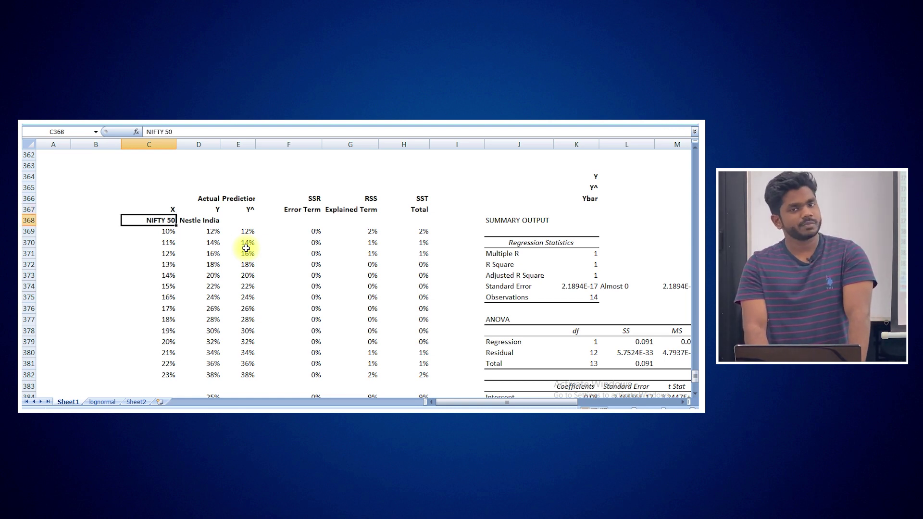
{"action": "key", "text": "Right"}
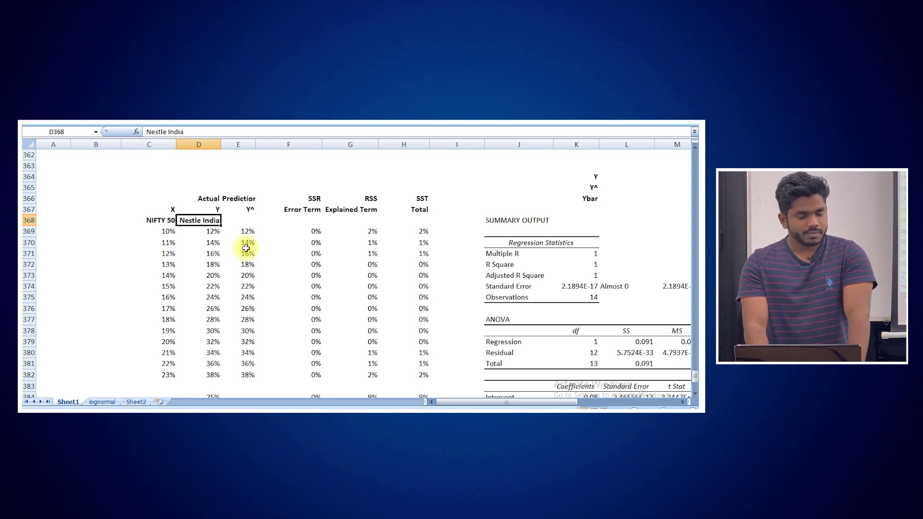
{"action": "key", "text": "Down"}
{"action": "key", "text": "Left"}
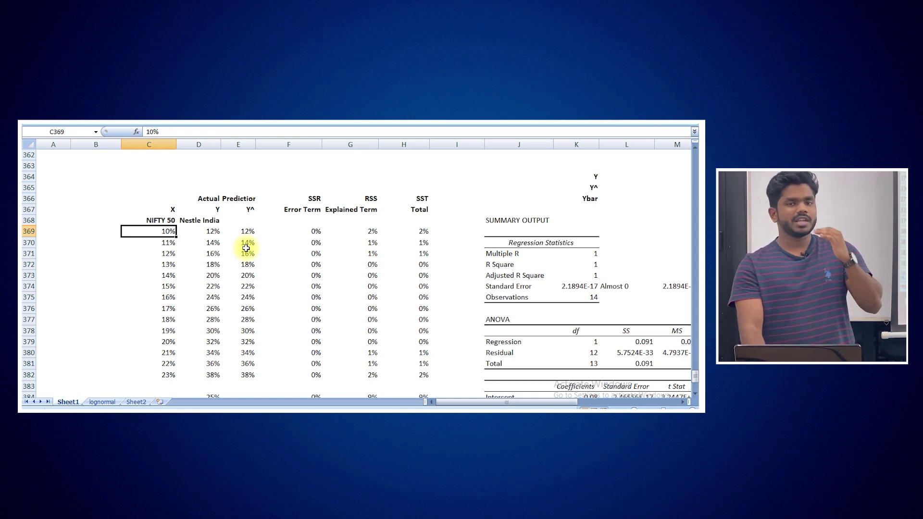
{"action": "key", "text": "Right"}
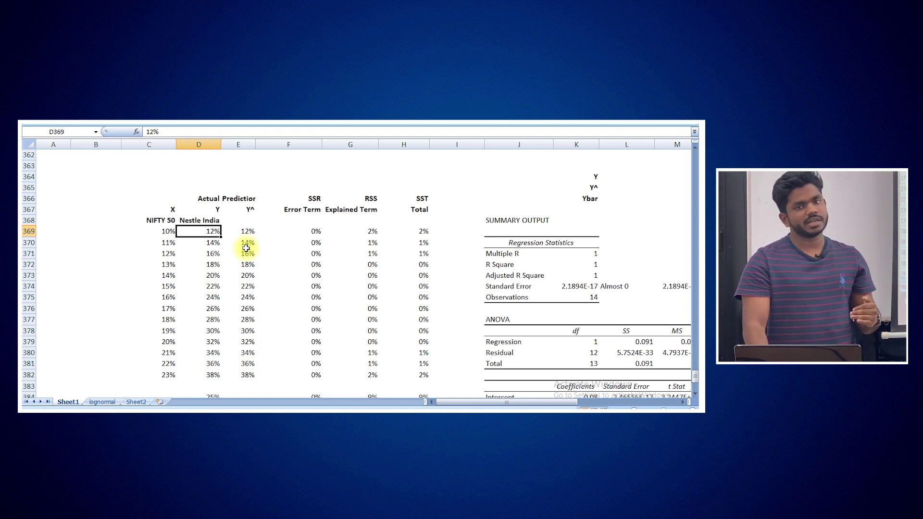
{"action": "key", "text": "Left"}
{"action": "key", "text": "Right"}
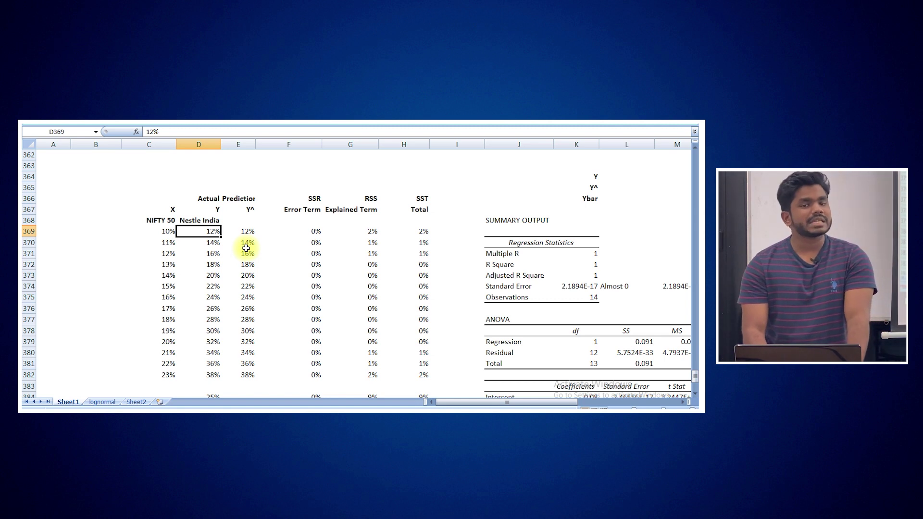
{"action": "key", "text": "Left"}
{"action": "key", "text": "shift+Right"}
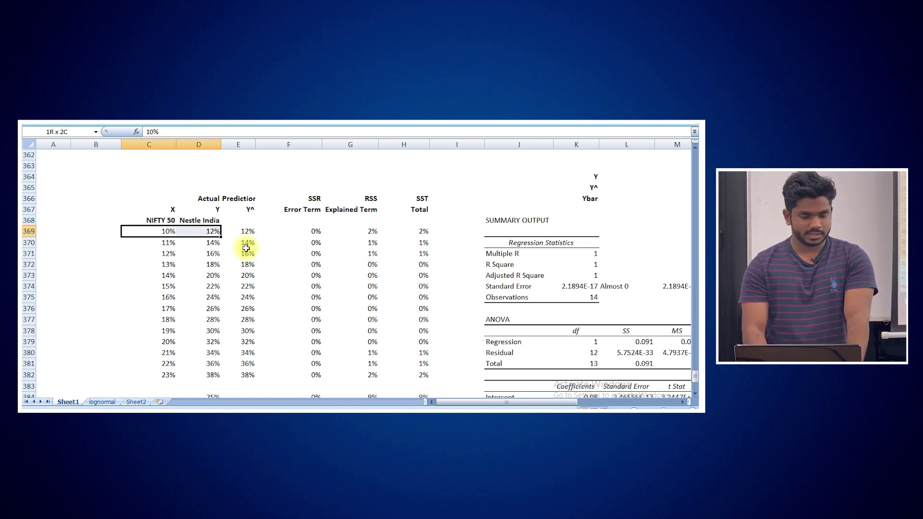
{"action": "key", "text": "ctrl+shift+Down"}
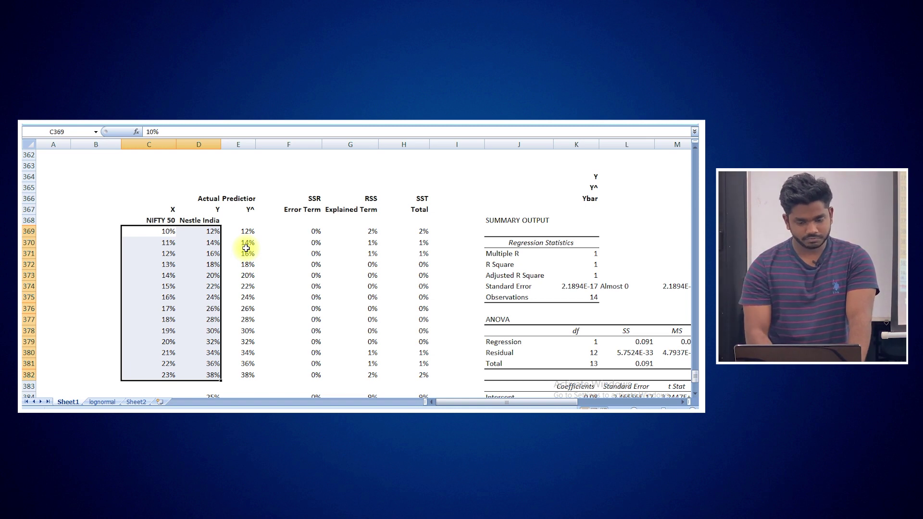
Insert a markers-only scatter chart of the selected returns
{"action": "key", "text": "alt"}
{"action": "key", "text": "d"}
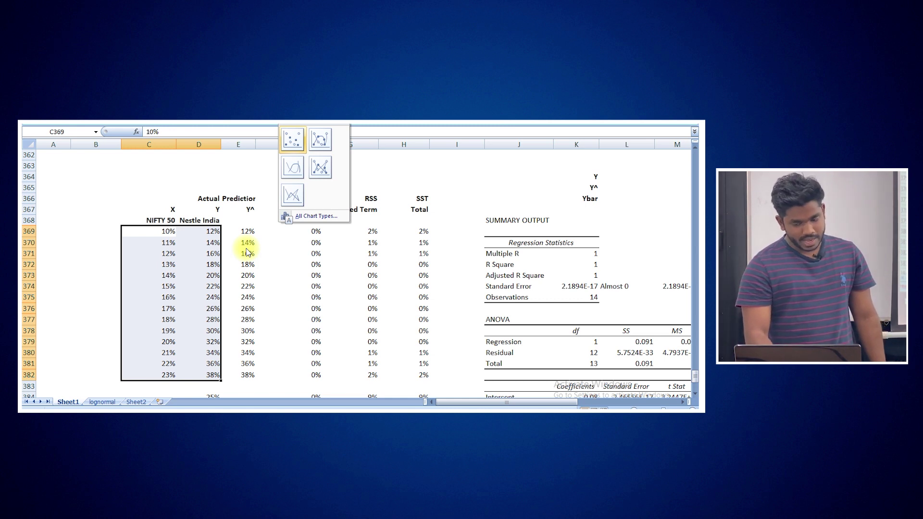
{"action": "key", "text": "Return"}
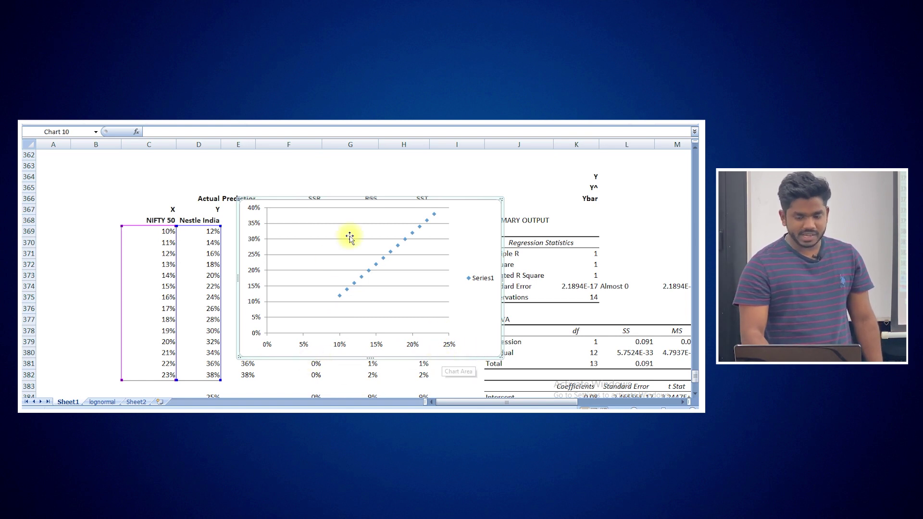
{"action": "left_click", "coordinate": [356, 254]}
{"action": "key", "text": "Delete"}
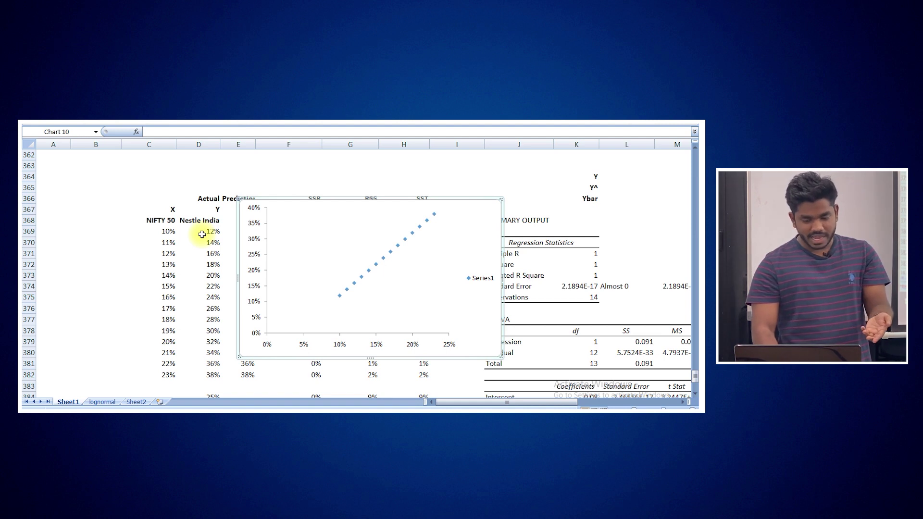
Add a linear trendline to the returns data series
{"action": "left_click", "coordinate": [395, 245]}
{"action": "right_click", "coordinate": [395, 245]}
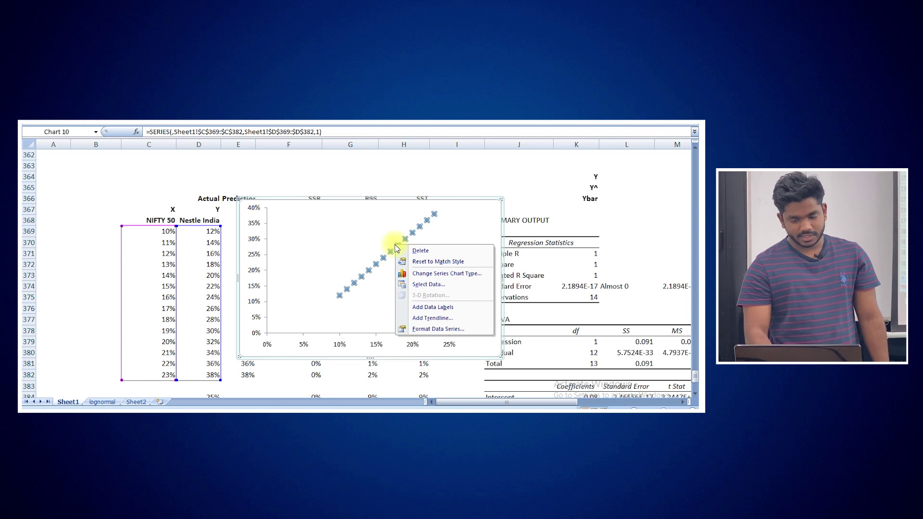
{"action": "left_click", "coordinate": [442, 320]}
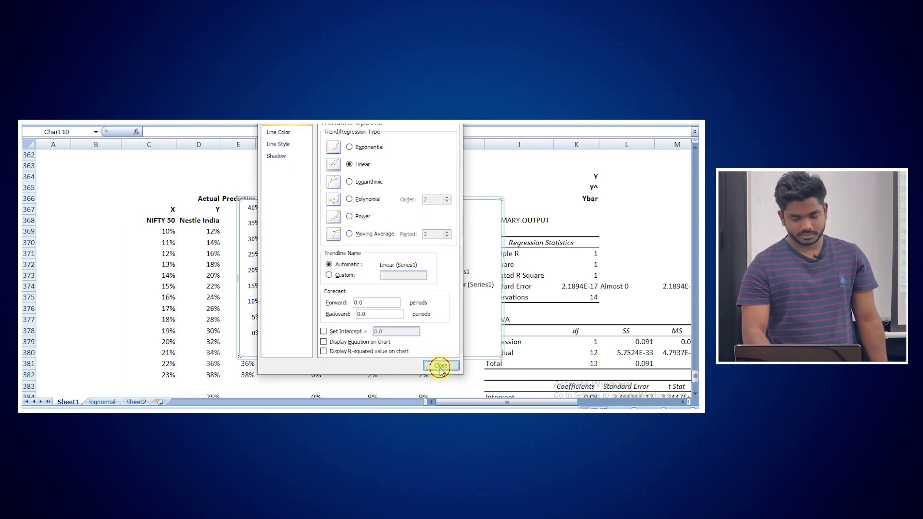
{"action": "left_click", "coordinate": [440, 365]}
Reposition the Series1 and Linear (Series1) legend, then delete the scatter chart
{"action": "mouse_move", "coordinate": [443, 289]}
{"action": "left_mouse_down"}
{"action": "mouse_move", "coordinate": [334, 294]}
{"action": "mouse_move", "coordinate": [353, 270]}
{"action": "left_mouse_up"}
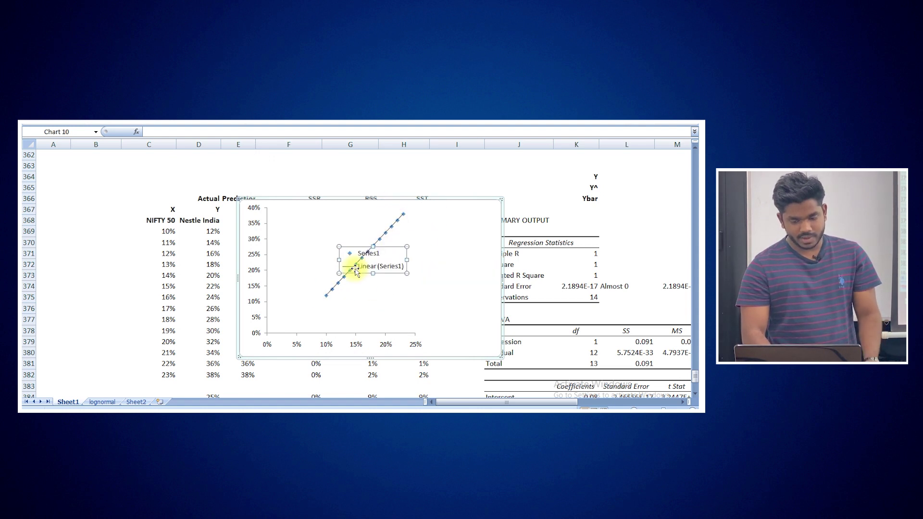
{"action": "left_click", "coordinate": [378, 255]}
{"action": "left_click", "coordinate": [396, 268]}
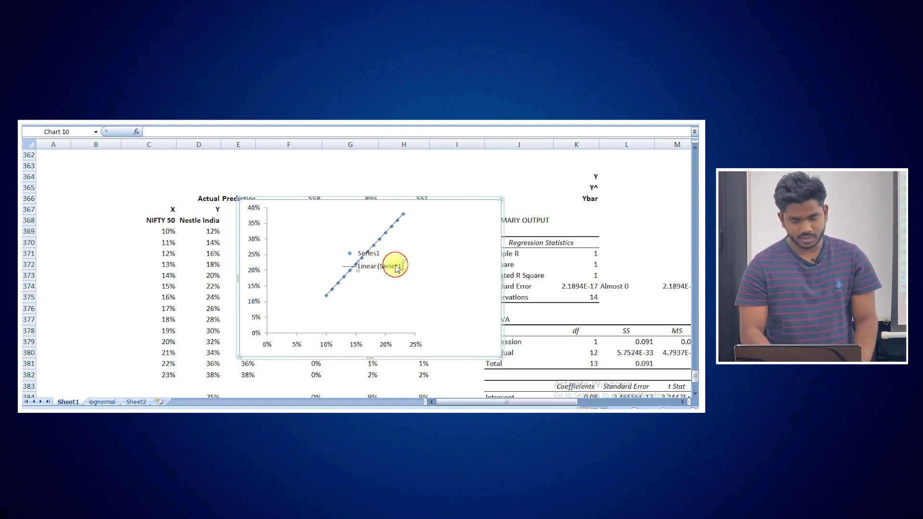
{"action": "left_click", "coordinate": [393, 260]}
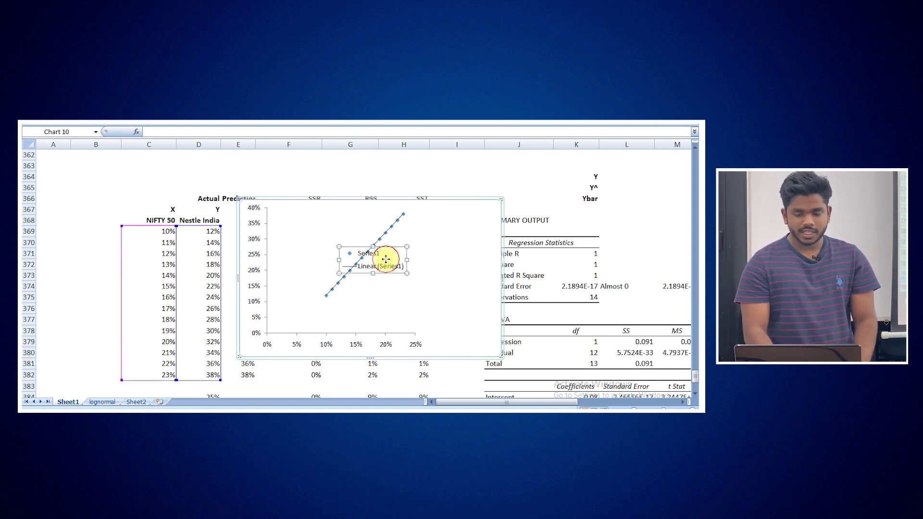
{"action": "left_click_drag", "start_coordinate": [393, 260], "coordinate": [459, 269]}
{"action": "left_click", "coordinate": [382, 245]}
{"action": "left_click", "coordinate": [495, 202]}
{"action": "key", "text": "Delete"}
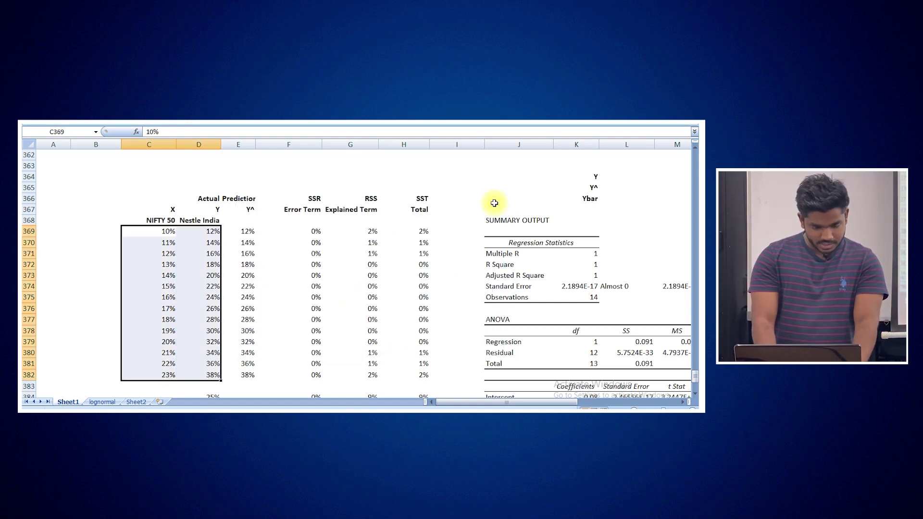
{"action": "key", "text": "Up"}
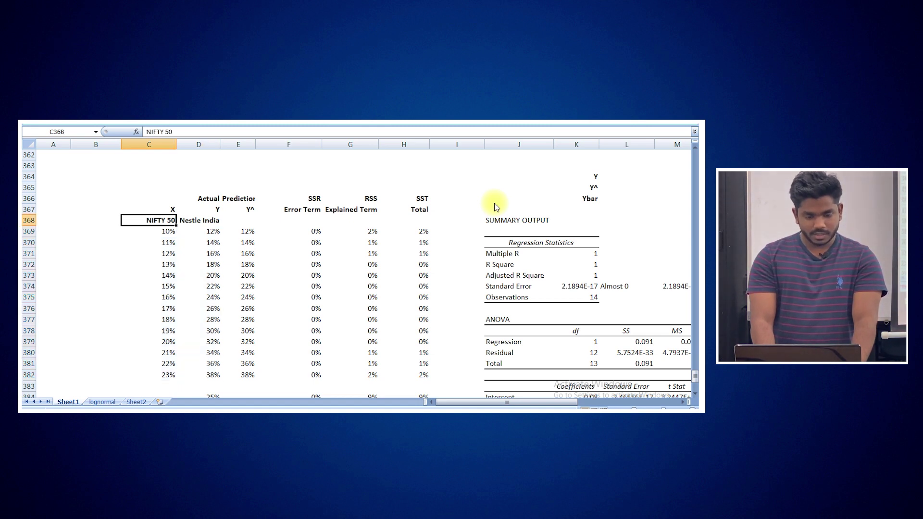
{"action": "key", "text": "Up"}
{"action": "key", "text": "Right"}
{"action": "key", "text": "Down"}
{"action": "key", "text": "Left"}
{"action": "key", "text": "Up"}
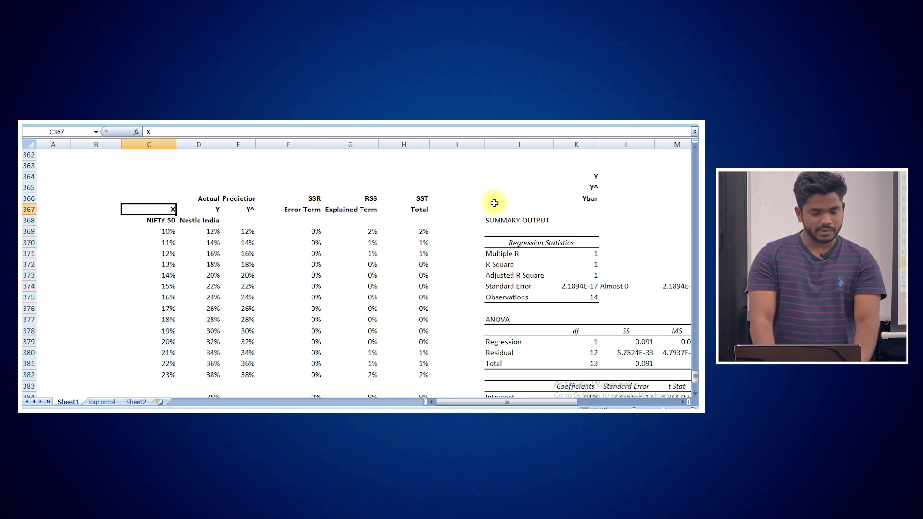
{"action": "key", "text": "ctrl+z"}
{"action": "key", "text": "ctrl+z"}
{"action": "key", "text": "ctrl+z"}
{"action": "key", "text": "ctrl+z"}
{"action": "key", "text": "ctrl+z"}
{"action": "key", "text": "Down"}
{"action": "key", "text": "Down"}
{"action": "key", "text": "Down"}
{"action": "key", "text": "Down"}
{"action": "key", "text": "Down"}
{"action": "key", "text": "Down"}
{"action": "key", "text": "Down"}
{"action": "key", "text": "Down"}
{"action": "key", "text": "Down"}
{"action": "key", "text": "Down"}
{"action": "key", "text": "Down"}
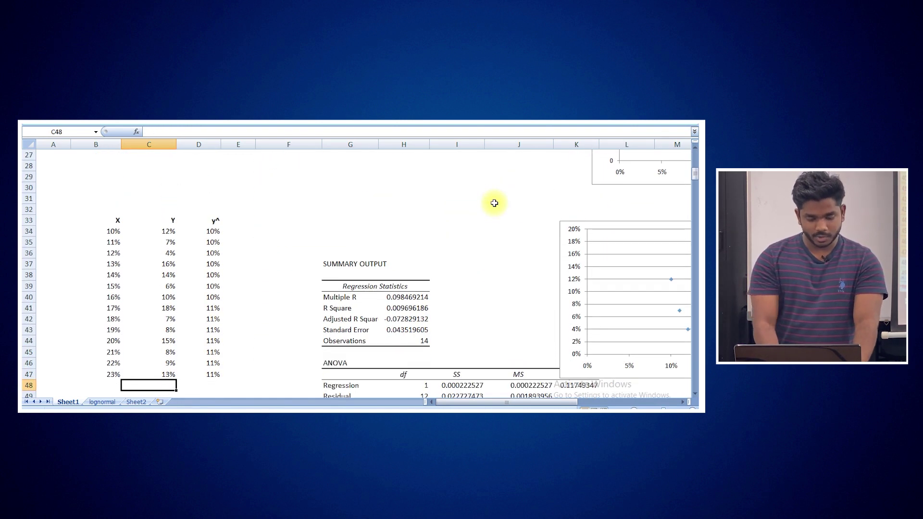
{"action": "key", "text": "Left"}
{"action": "key", "text": "Up"}
{"action": "key", "text": "Up"}
{"action": "key", "text": "Up"}
{"action": "key", "text": "Up"}
{"action": "key", "text": "Up"}
{"action": "key", "text": "Up"}
{"action": "key", "text": "Up"}
{"action": "key", "text": "Up"}
{"action": "key", "text": "Up"}
{"action": "key", "text": "Up"}
{"action": "key", "text": "Up"}
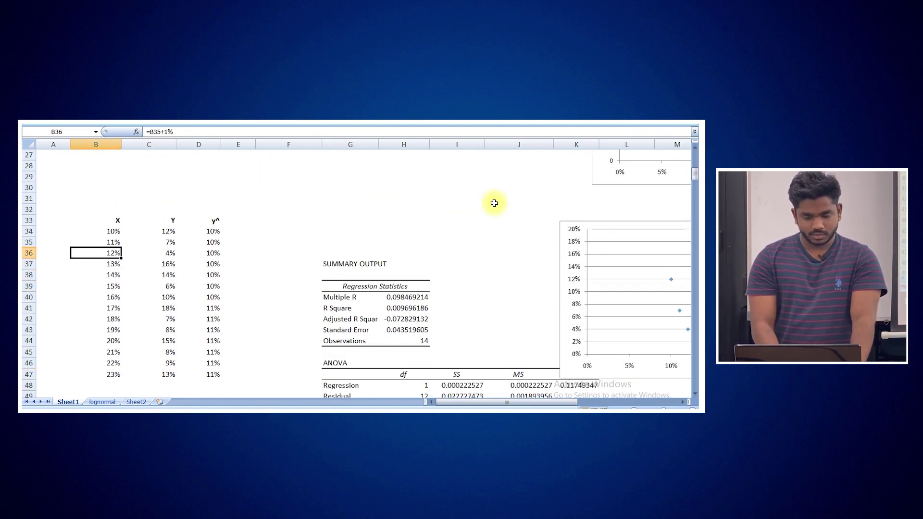
{"action": "key", "text": "Up"}
{"action": "key", "text": "Up"}
{"action": "key", "text": "shift+Right"}
{"action": "key", "text": "ctrl+shift+Down"}
{"action": "key", "text": "alt"}
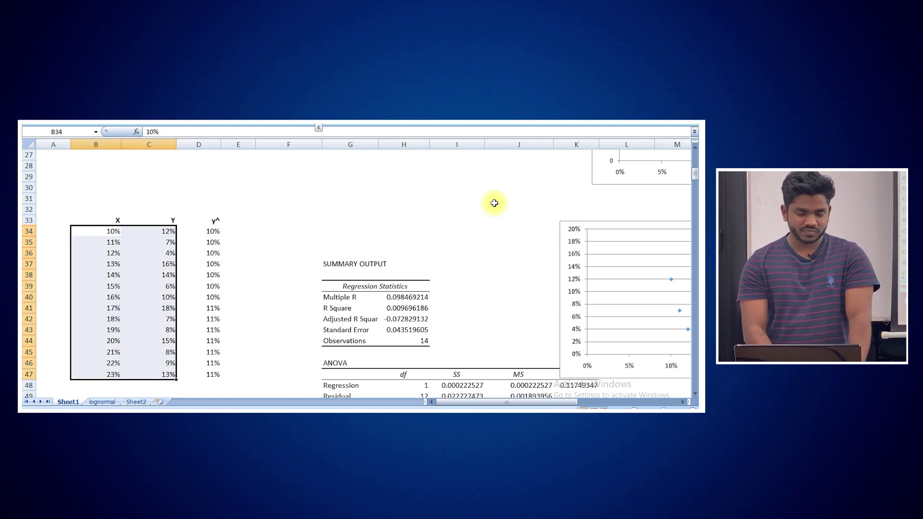
{"action": "key", "text": "n"}
{"action": "key", "text": "d"}
{"action": "key", "text": "Return"}
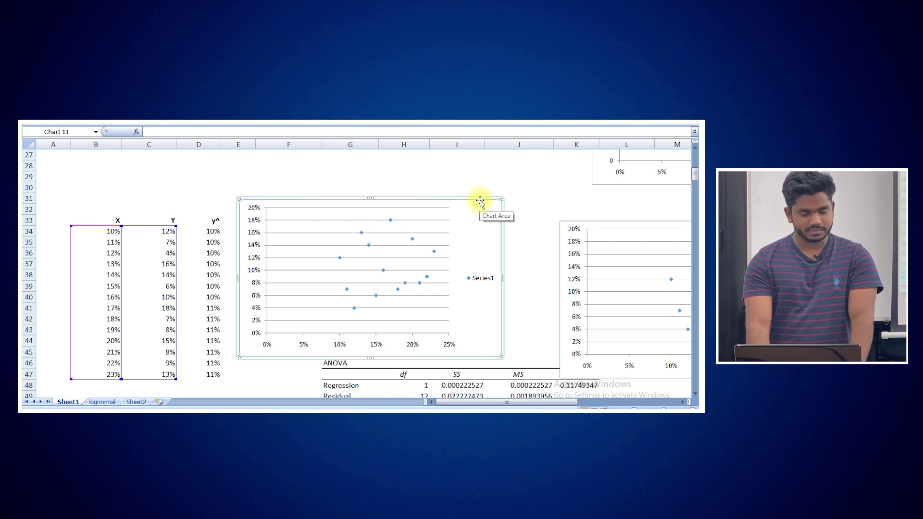
{"action": "key", "text": "ctrl+z"}
{"action": "key", "text": "ctrl+z"}
{"action": "key", "text": "ctrl+z"}
{"action": "key", "text": "Page_Down"}
{"action": "key", "text": "Page_Down"}
{"action": "key", "text": "Page_Down"}
{"action": "key", "text": "Page_Down"}
{"action": "key", "text": "Page_Down"}
{"action": "key", "text": "Page_Down"}
{"action": "key", "text": "Page_Down"}
{"action": "key", "text": "Page_Down"}
{"action": "key", "text": "Page_Down"}
{"action": "key", "text": "Page_Down"}
{"action": "key", "text": "Right"}
{"action": "key", "text": "Right"}
{"action": "key", "text": "Down"}
{"action": "key", "text": "Down"}
{"action": "key", "text": "Down"}
{"action": "key", "text": "Down"}
{"action": "key", "text": "Down"}
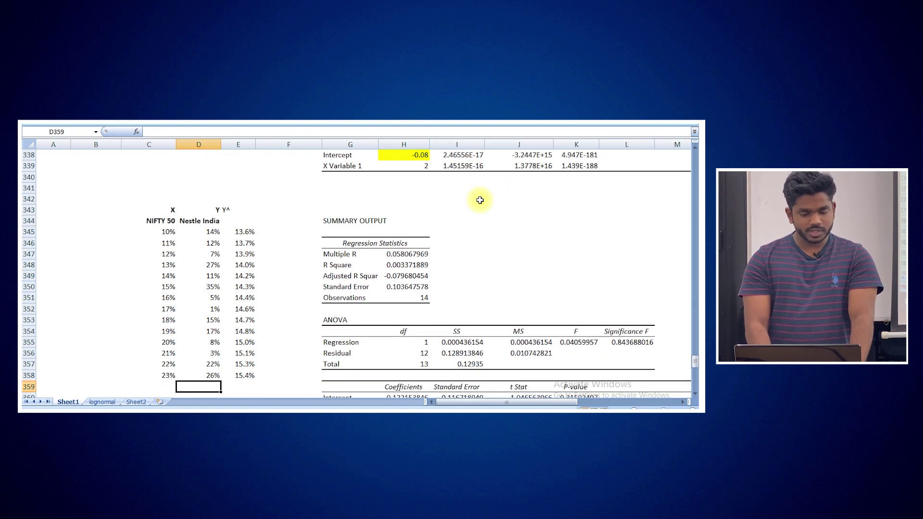
{"action": "key", "text": "Down"}
{"action": "key", "text": "Down"}
{"action": "key", "text": "Down"}
{"action": "key", "text": "Down"}
{"action": "key", "text": "Down"}
{"action": "key", "text": "Down"}
{"action": "key", "text": "Up"}
{"action": "key", "text": "Up"}
{"action": "key", "text": "Up"}
{"action": "key", "text": "Up"}
{"action": "key", "text": "Up"}
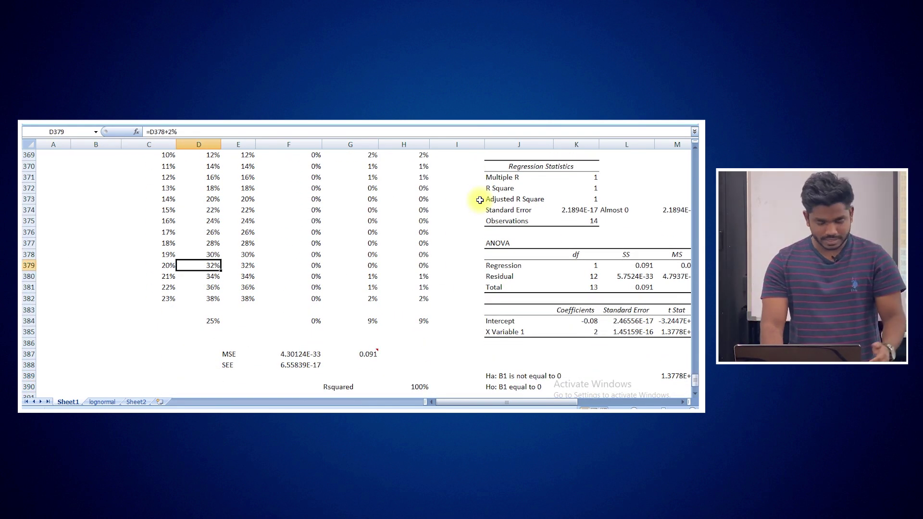
{"action": "key", "text": "Up"}
{"action": "key", "text": "Up"}
{"action": "key", "text": "Up"}
{"action": "key", "text": "Up"}
{"action": "key", "text": "Up"}
{"action": "key", "text": "Left"}
{"action": "key", "text": "Down"}
{"action": "key", "text": "Down"}
{"action": "key", "text": "Down"}
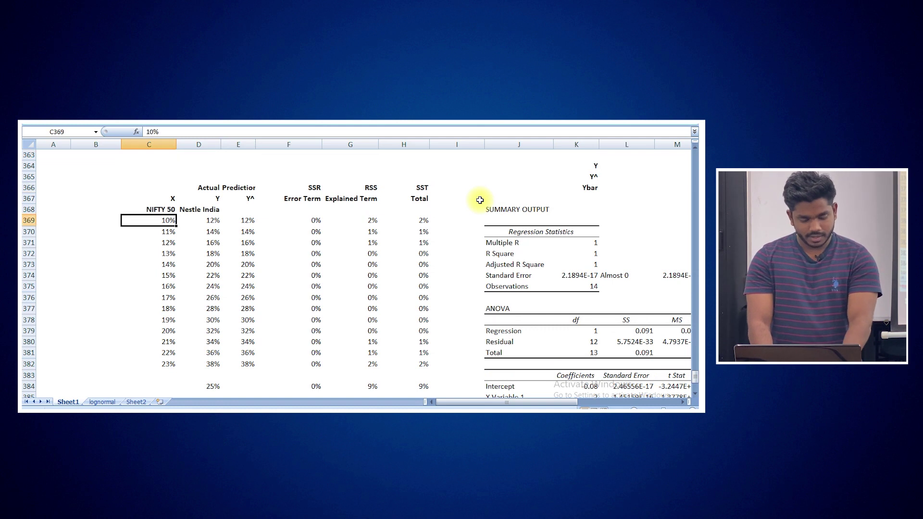
{"action": "key", "text": "shift+Right"}
{"action": "key", "text": "ctrl+shift+Down"}
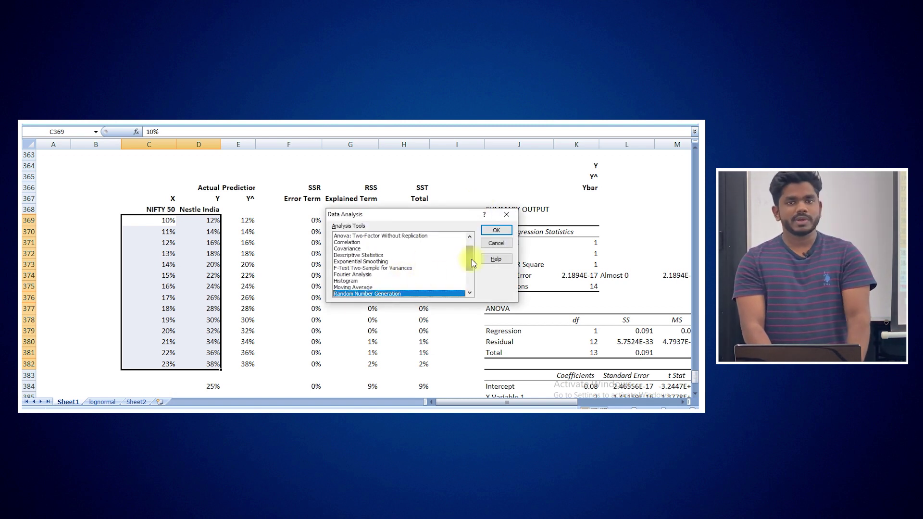
Set up the Regression tool with Y range D369:D382 and X range C369:C382
{"action": "left_click_drag", "start_coordinate": [472, 259], "coordinate": [472, 276]}
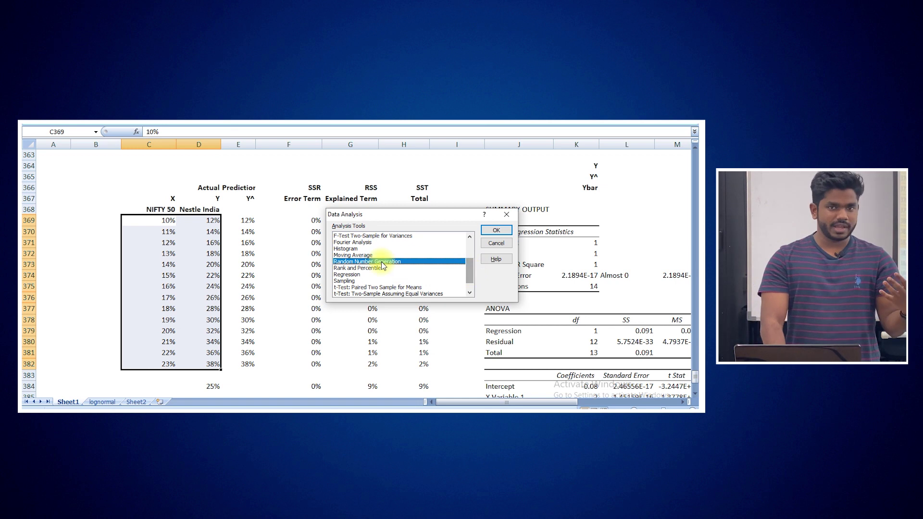
{"action": "left_click", "coordinate": [348, 275]}
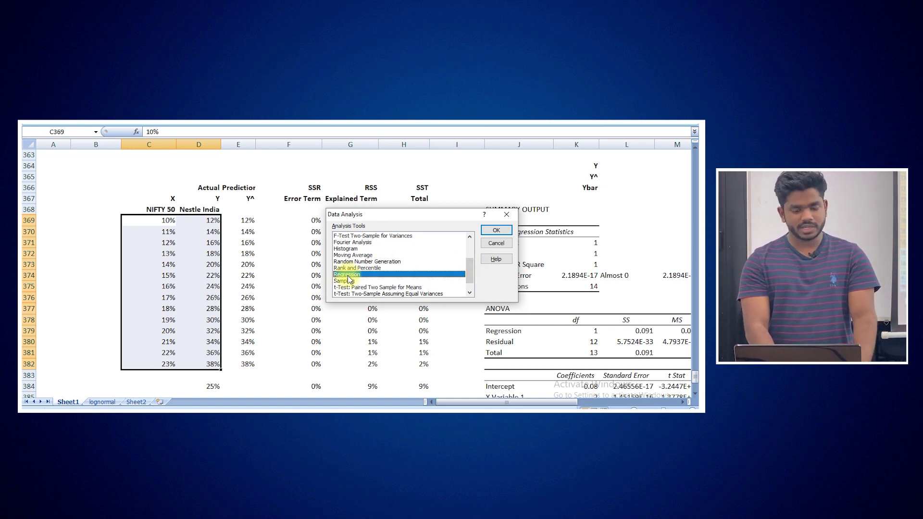
{"action": "left_click", "coordinate": [498, 231]}
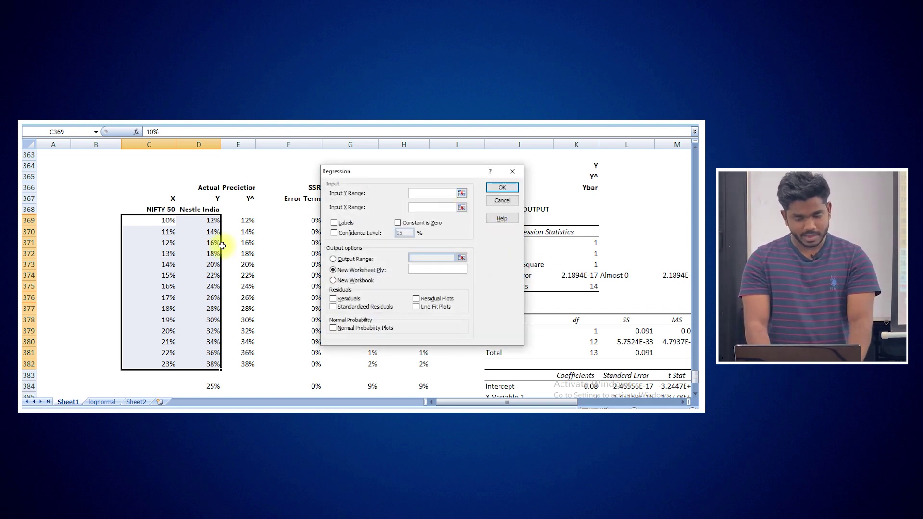
{"action": "left_click", "coordinate": [217, 220]}
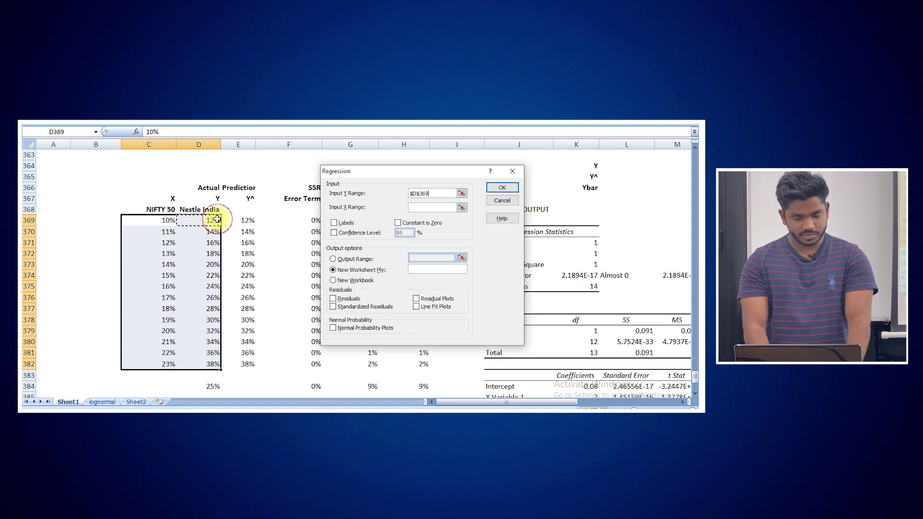
{"action": "key", "text": "ctrl+shift+Down"}
{"action": "key", "text": "Tab"}
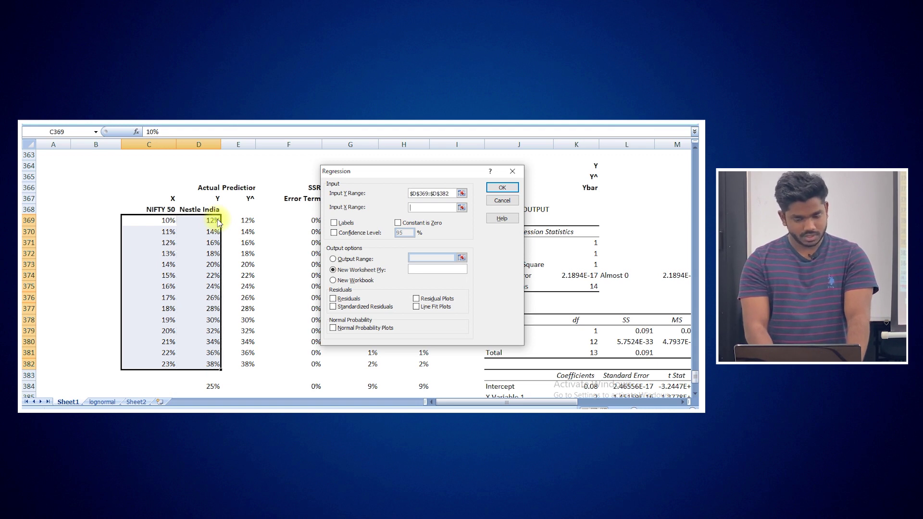
{"action": "key", "text": "Right"}
{"action": "key", "text": "ctrl+shift+Down"}
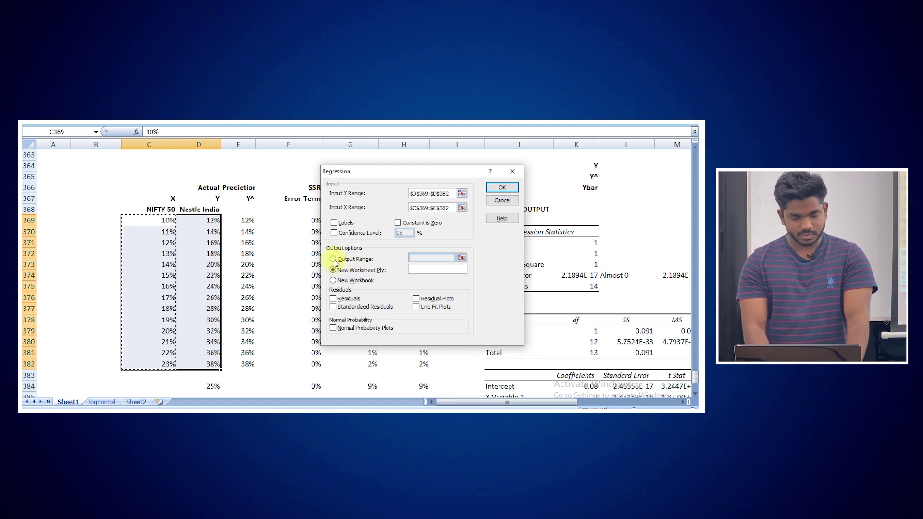
Direct the regression output to an empty cell near row 395 and run it
{"action": "left_click", "coordinate": [333, 259]}
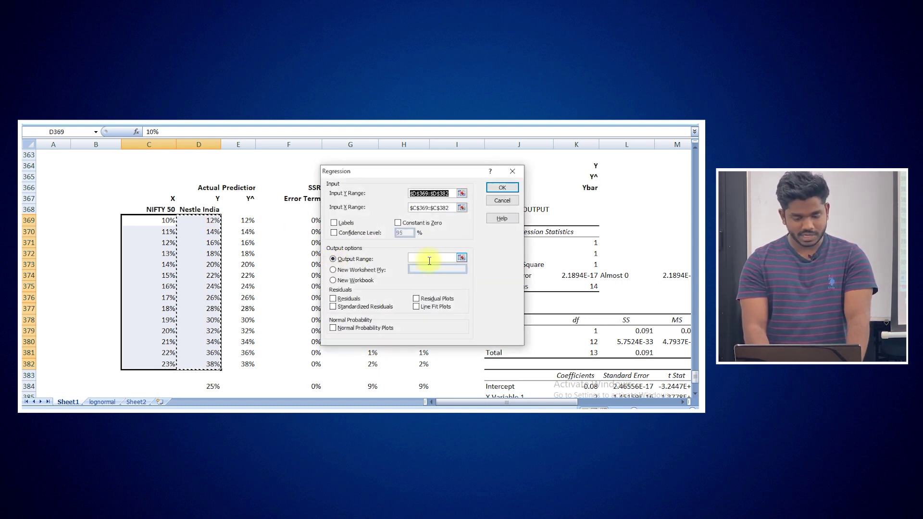
{"action": "left_click", "coordinate": [429, 260]}
{"action": "left_click", "coordinate": [284, 326]}
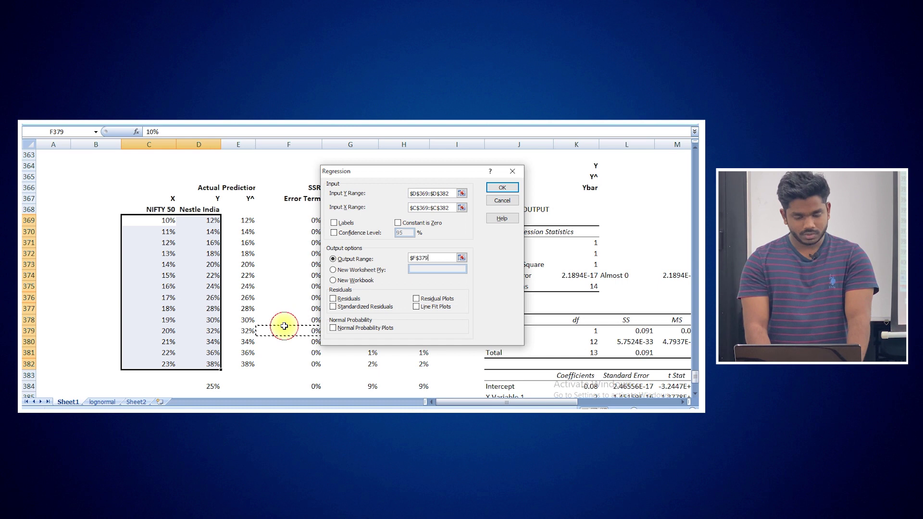
{"action": "key", "text": "Down"}
{"action": "key", "text": "Down"}
{"action": "key", "text": "Down"}
{"action": "key", "text": "Left"}
{"action": "key", "text": "Left"}
{"action": "key", "text": "Left"}
{"action": "key", "text": "Down"}
{"action": "key", "text": "Down"}
{"action": "key", "text": "Down"}
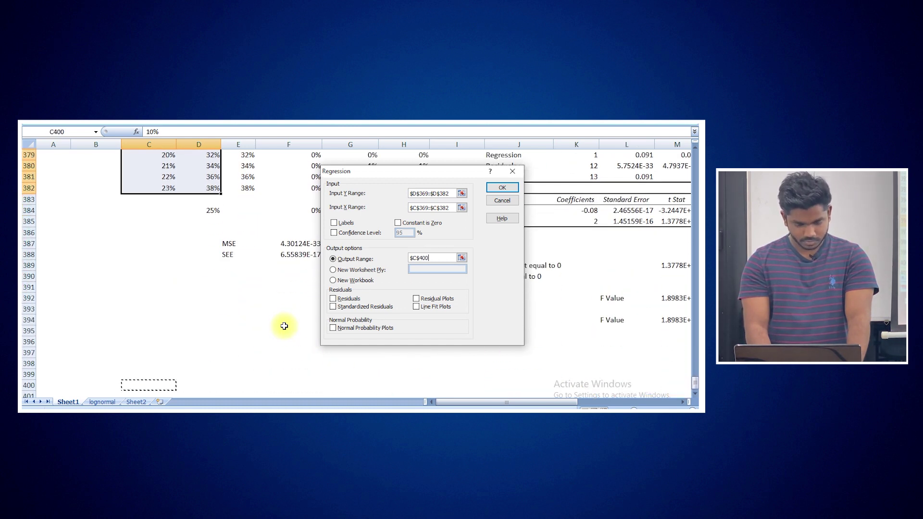
{"action": "key", "text": "Return"}
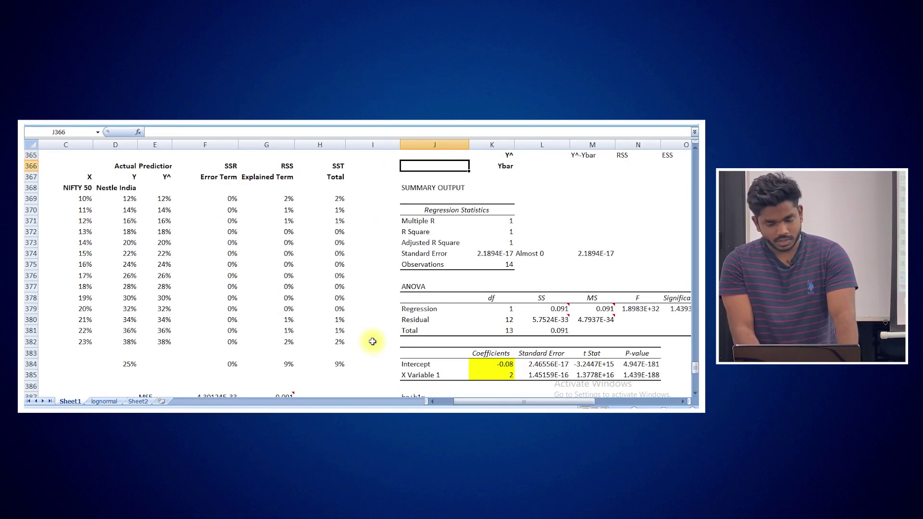
Fill the R Square label and value in J372:K372 yellow
{"action": "key", "text": "Down"}
{"action": "key", "text": "Down"}
{"action": "key", "text": "Down"}
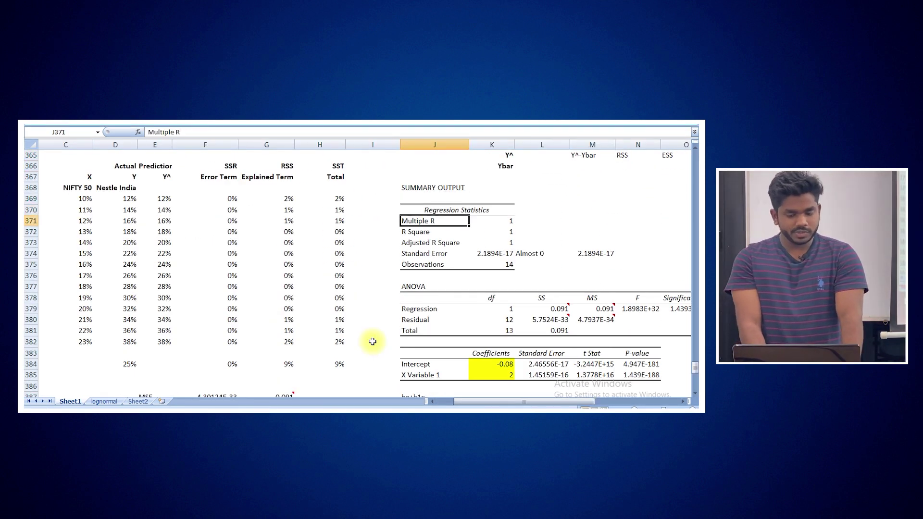
{"action": "key", "text": "Right"}
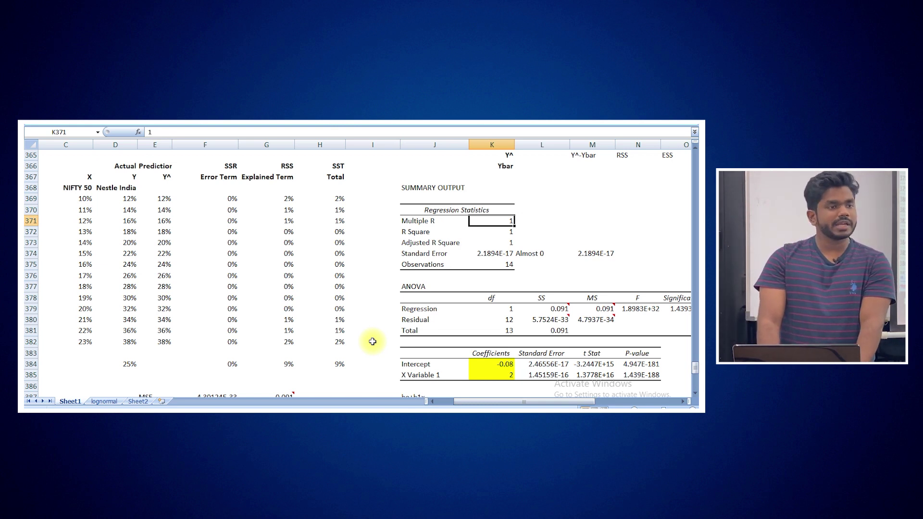
{"action": "key", "text": "Left"}
{"action": "key", "text": "Left"}
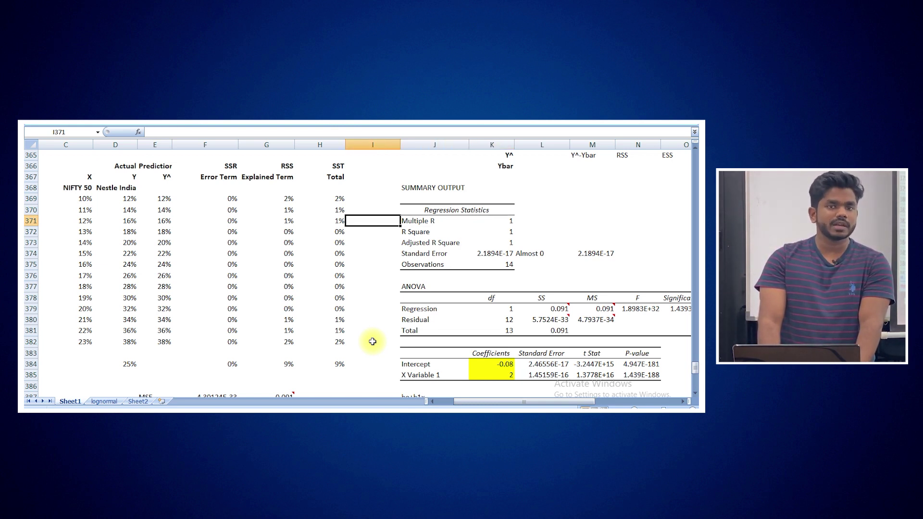
{"action": "key", "text": "Left"}
{"action": "key", "text": "Left"}
{"action": "key", "text": "Left"}
{"action": "key", "text": "Right"}
{"action": "key", "text": "Right"}
{"action": "key", "text": "Right"}
{"action": "key", "text": "Down"}
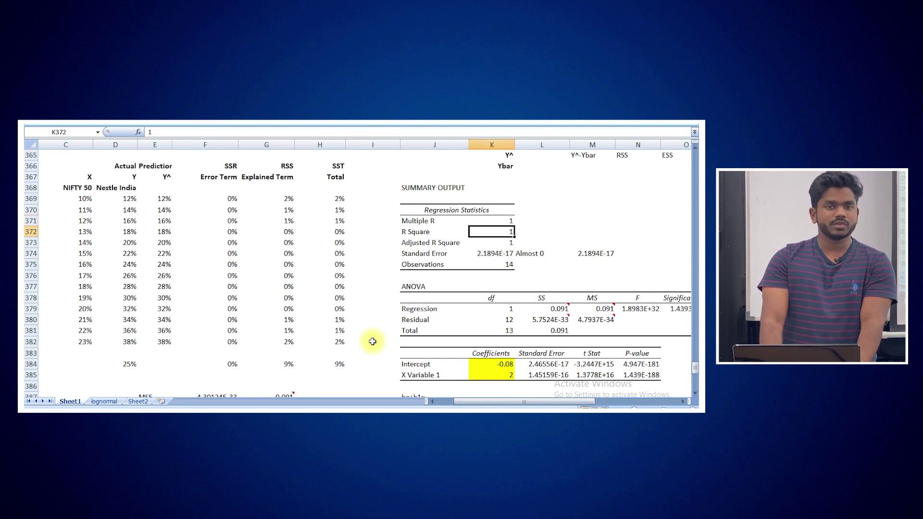
{"action": "key", "text": "Left"}
{"action": "key", "text": "shift+Right"}
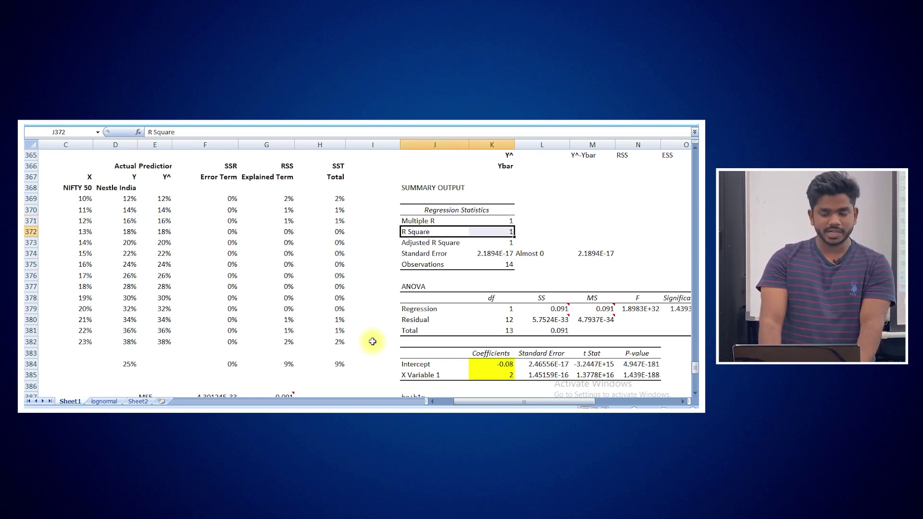
{"action": "key", "text": "alt+h"}
{"action": "key", "text": "h"}
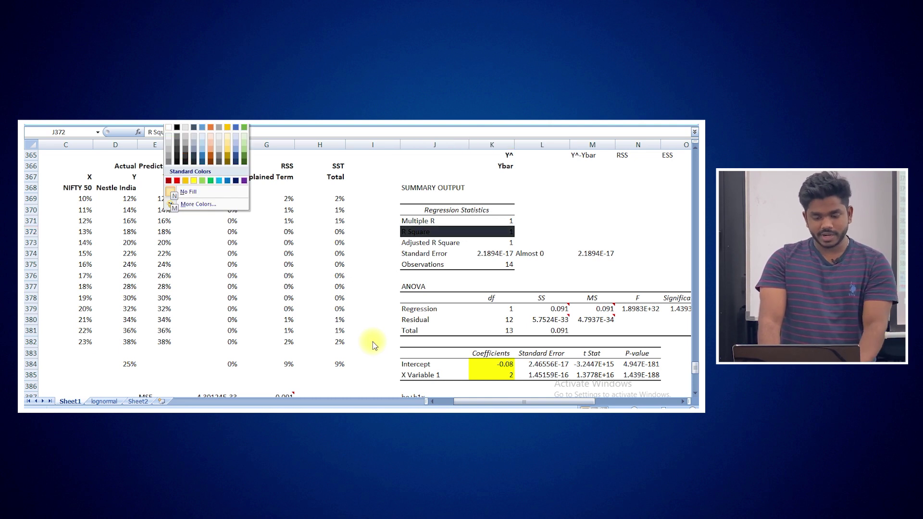
{"action": "key", "text": "Return"}
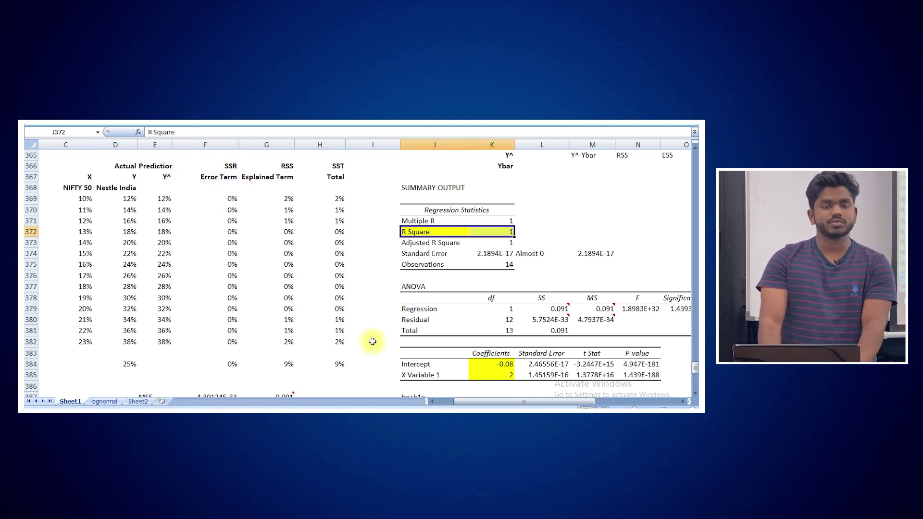
Inspect the Adjusted R Square value and the explained-term formula in row 373
{"action": "key", "text": "Left"}
{"action": "key", "text": "Left"}
{"action": "key", "text": "Left"}
{"action": "key", "text": "Left"}
{"action": "key", "text": "Up"}
{"action": "key", "text": "Up"}
{"action": "key", "text": "Up"}
{"action": "key", "text": "Left"}
{"action": "key", "text": "Left"}
{"action": "key", "text": "Left"}
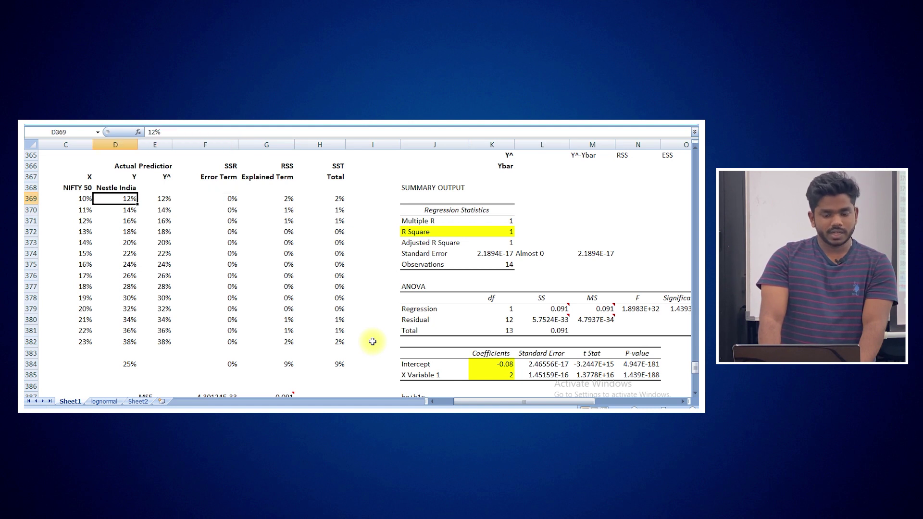
{"action": "key", "text": "Up"}
{"action": "key", "text": "Down"}
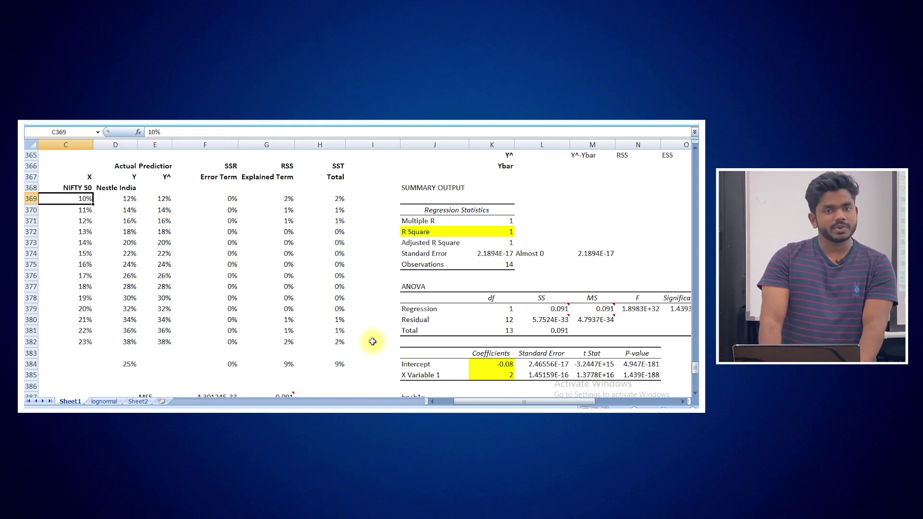
{"action": "key", "text": "Right"}
{"action": "key", "text": "Right"}
{"action": "key", "text": "Right"}
{"action": "key", "text": "Right"}
{"action": "key", "text": "Right"}
{"action": "key", "text": "Down"}
{"action": "key", "text": "Down"}
{"action": "key", "text": "Down"}
{"action": "key", "text": "Right"}
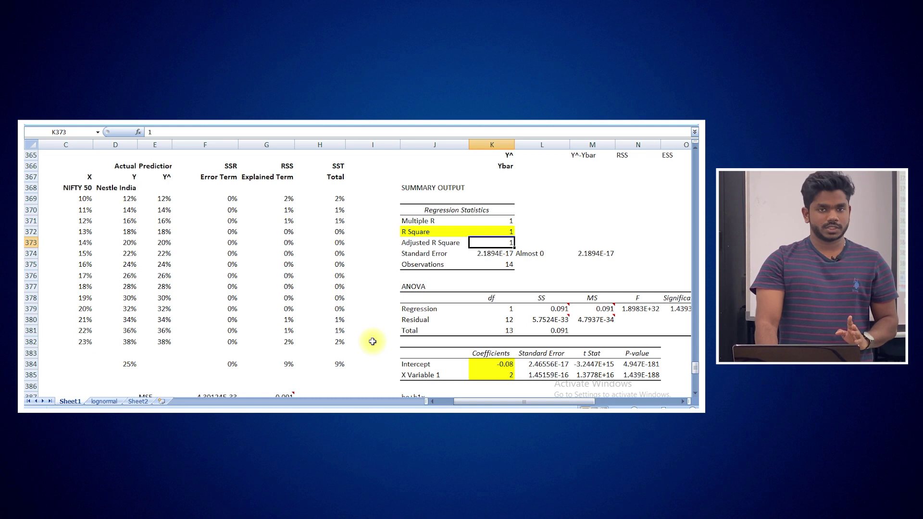
{"action": "key", "text": "Left"}
{"action": "key", "text": "Left"}
{"action": "key", "text": "Left"}
{"action": "key", "text": "Left"}
{"action": "key", "text": "Up"}
{"action": "key", "text": "Left"}
{"action": "key", "text": "Up"}
{"action": "key", "text": "Up"}
{"action": "key", "text": "Left"}
{"action": "key", "text": "Left"}
{"action": "key", "text": "Up"}
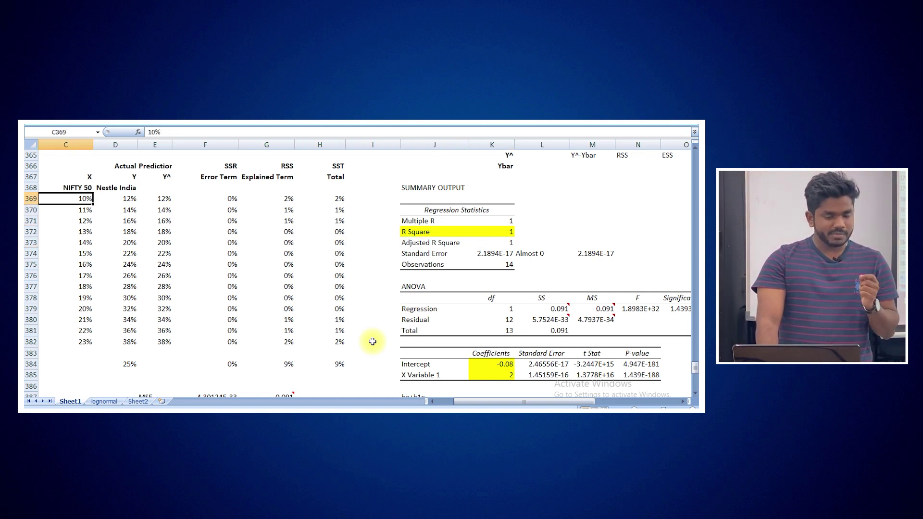
{"action": "key", "text": "Right"}
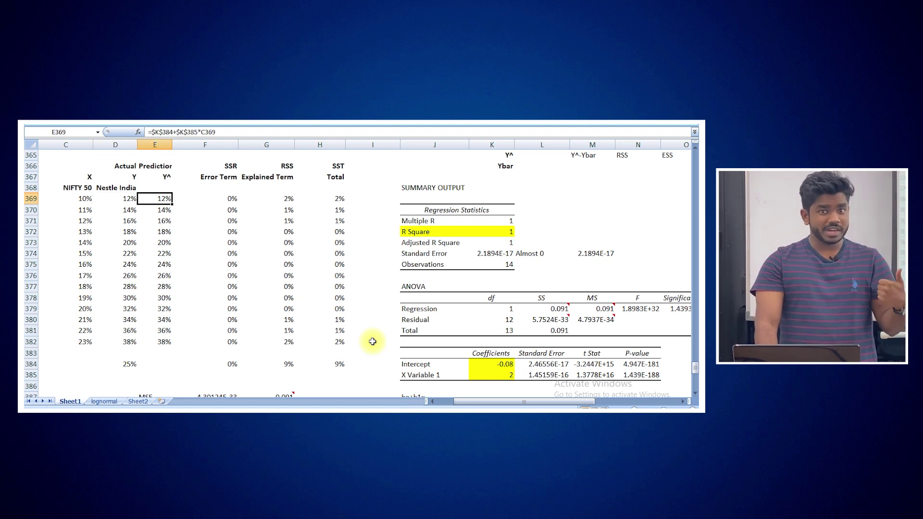
Select the Standard Error label and its value in the summary output
{"action": "key", "text": "Right"}
{"action": "key", "text": "Right"}
{"action": "key", "text": "Right"}
{"action": "key", "text": "Down"}
{"action": "key", "text": "Down"}
{"action": "key", "text": "Down"}
{"action": "key", "text": "Left"}
{"action": "key", "text": "Left"}
{"action": "key", "text": "Left"}
{"action": "key", "text": "Down"}
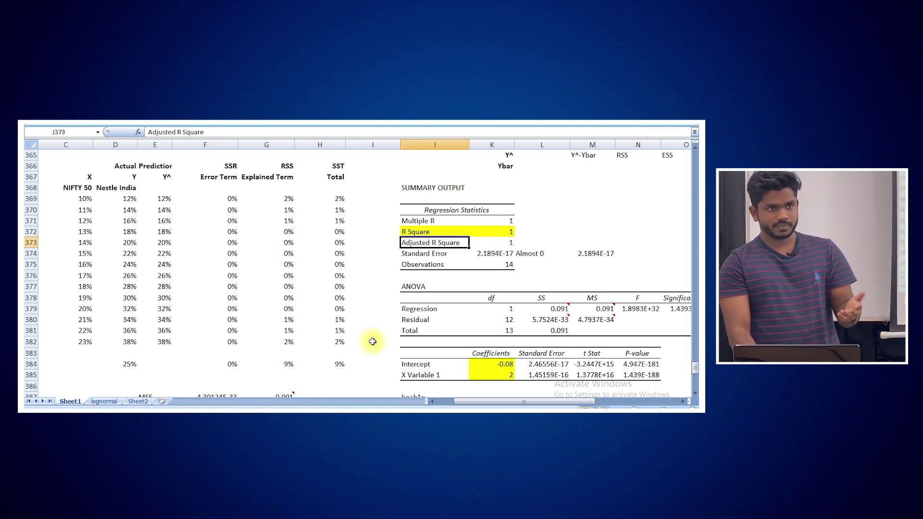
{"action": "key", "text": "Down"}
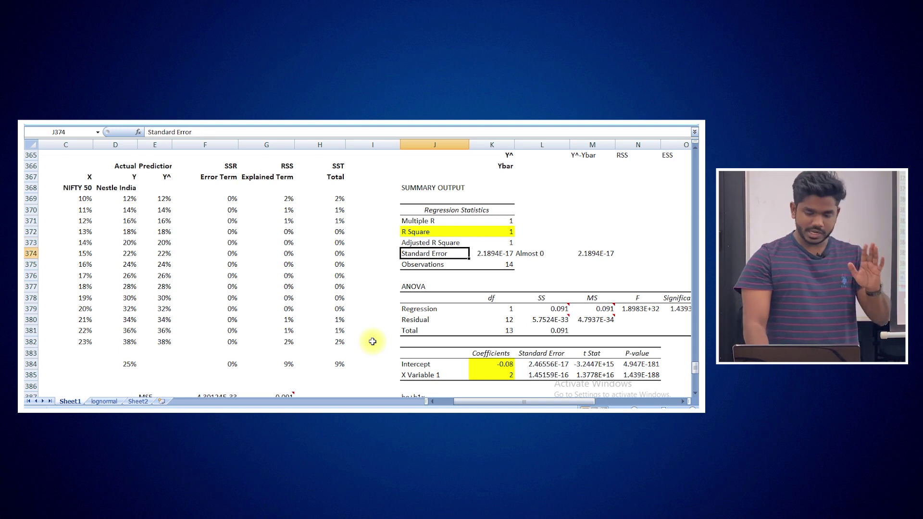
{"action": "key", "text": "shift+Right"}
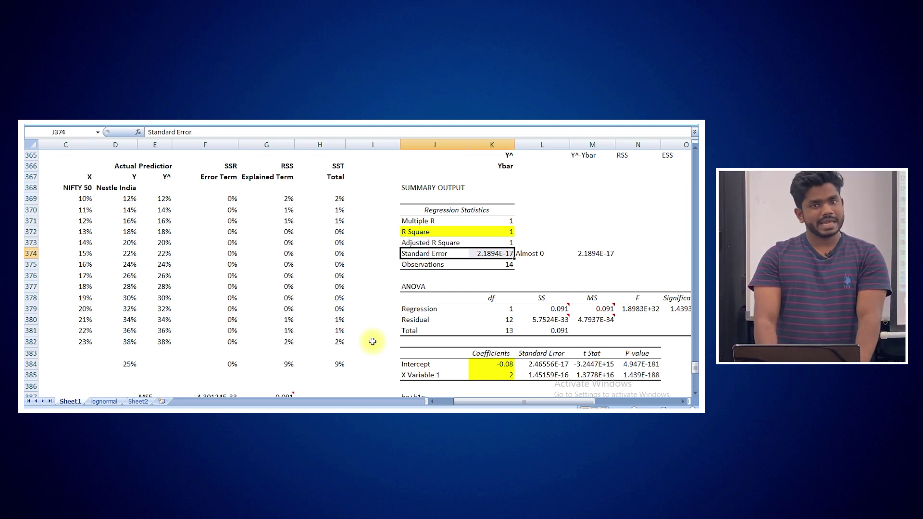
Select all fourteen NIFTY 50 returns in column C
{"action": "key", "text": "Down"}
{"action": "key", "text": "Right"}
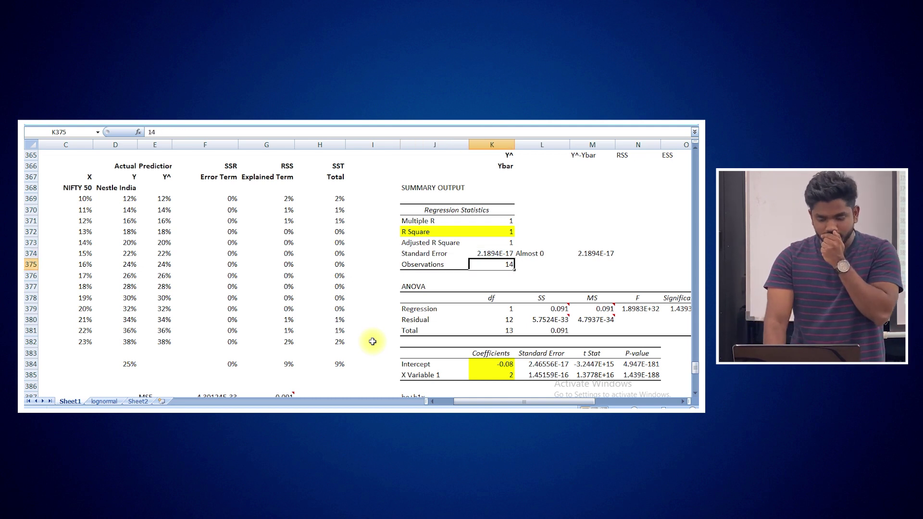
{"action": "key", "text": "Left"}
{"action": "key", "text": "Left"}
{"action": "key", "text": "Left"}
{"action": "key", "text": "Left"}
{"action": "key", "text": "Left"}
{"action": "key", "text": "Up"}
{"action": "key", "text": "Up"}
{"action": "key", "text": "Left"}
{"action": "key", "text": "Left"}
{"action": "key", "text": "Up"}
{"action": "key", "text": "Up"}
{"action": "key", "text": "Up"}
{"action": "key", "text": "Left"}
{"action": "key", "text": "Up"}
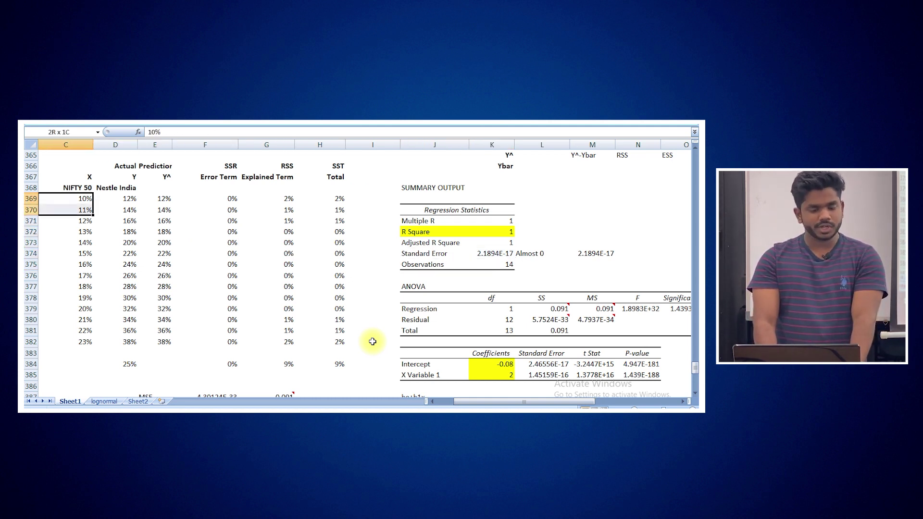
{"action": "key", "text": "ctrl+shift+Down"}
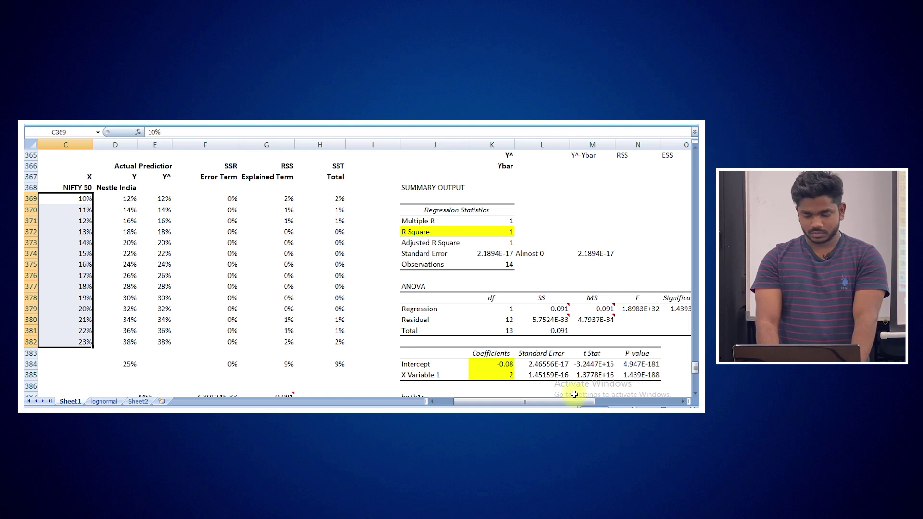
{"action": "left_click", "coordinate": [511, 263]}
{"action": "key", "text": "Down"}
{"action": "key", "text": "Down"}
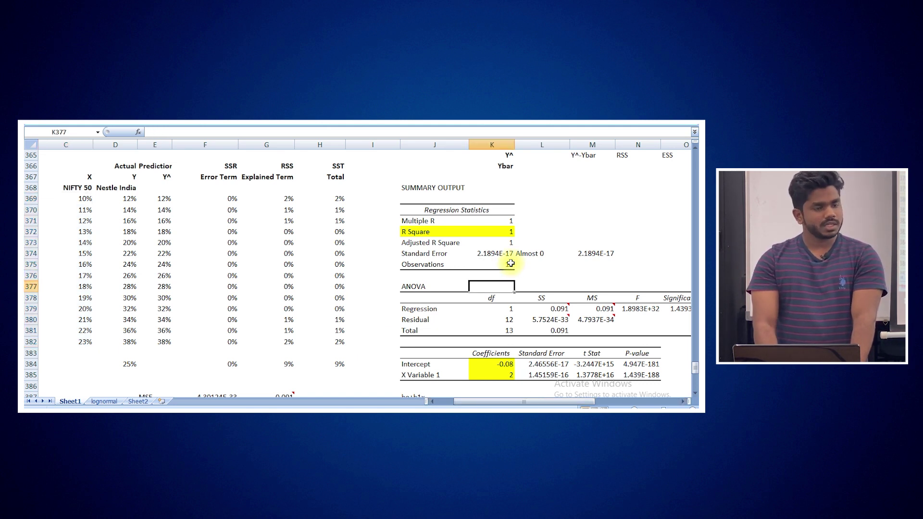
{"action": "key", "text": "Left"}
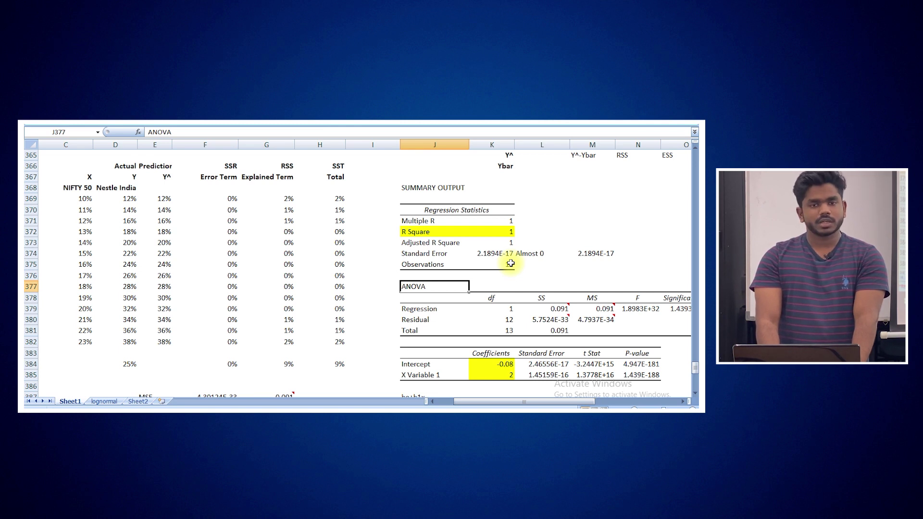
{"action": "key", "text": "Down"}
{"action": "key", "text": "Right"}
{"action": "key", "text": "Left"}
{"action": "key", "text": "Down"}
{"action": "key", "text": "Down"}
{"action": "key", "text": "Right"}
{"action": "key", "text": "Up"}
{"action": "key", "text": "Right"}
{"action": "key", "text": "Right"}
{"action": "key", "text": "Right"}
{"action": "key", "text": "Right"}
{"action": "key", "text": "Left"}
{"action": "key", "text": "Left"}
{"action": "key", "text": "Left"}
{"action": "key", "text": "Left"}
{"action": "key", "text": "Left"}
{"action": "key", "text": "Right"}
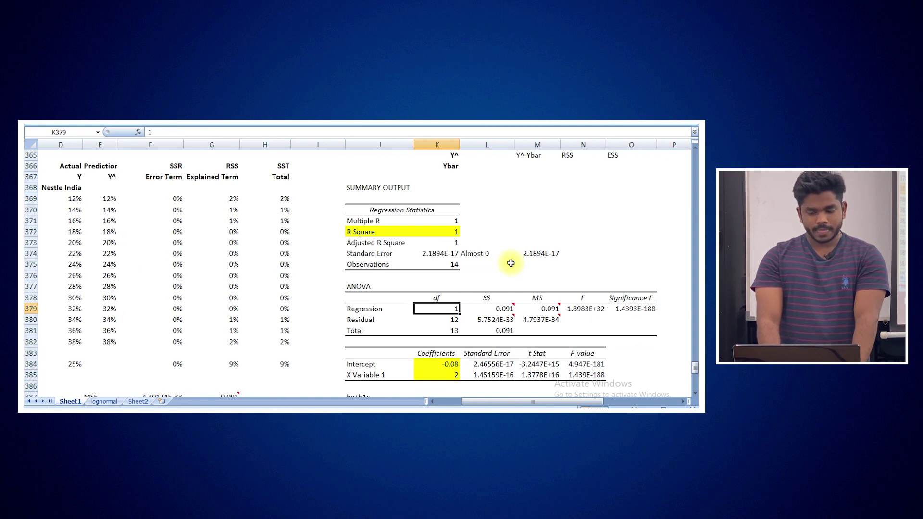
{"action": "key", "text": "Right"}
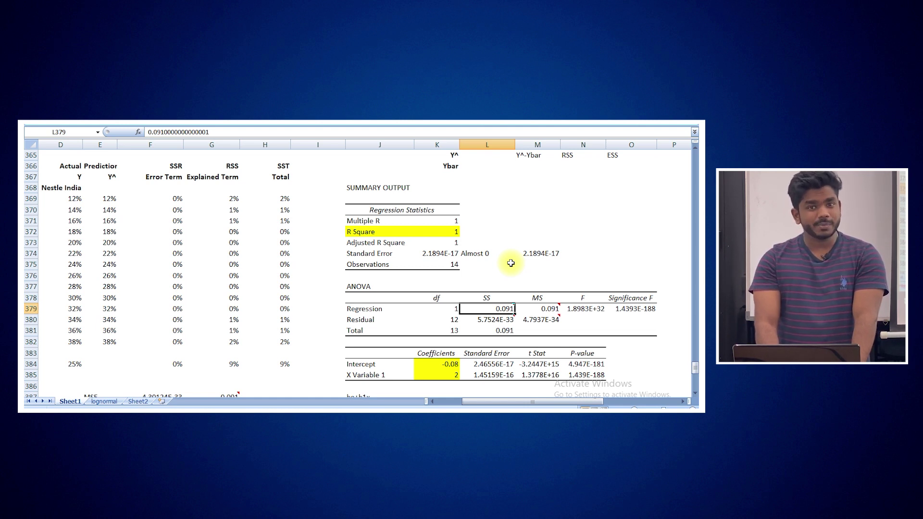
{"action": "key", "text": "Down"}
{"action": "key", "text": "Left"}
{"action": "key", "text": "Left"}
{"action": "key", "text": "Right"}
{"action": "key", "text": "Right"}
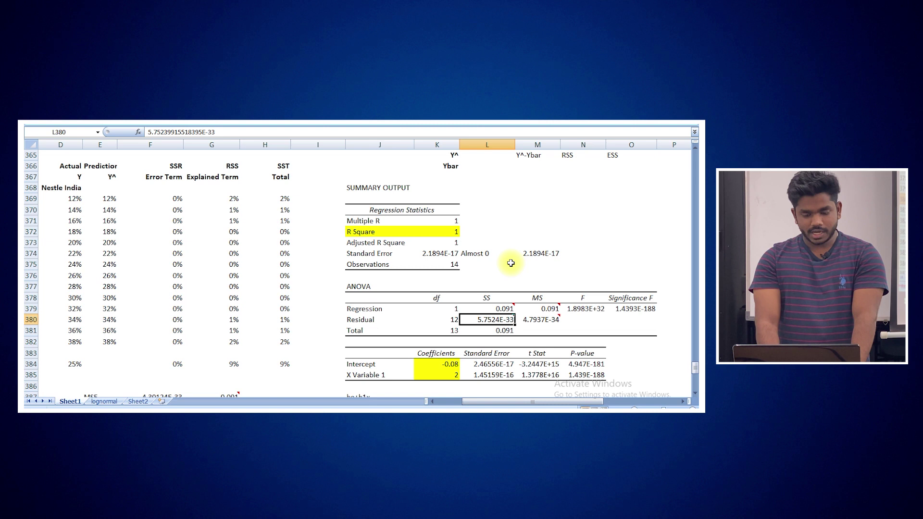
{"action": "key", "text": "Up"}
{"action": "key", "text": "Right"}
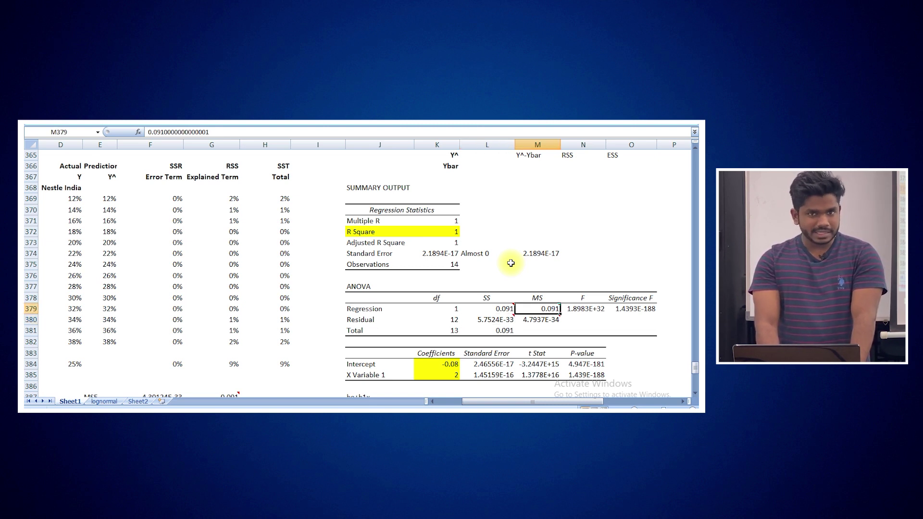
{"action": "key", "text": "Left"}
{"action": "key", "text": "Left"}
{"action": "key", "text": "Left"}
{"action": "key", "text": "Right"}
{"action": "key", "text": "Right"}
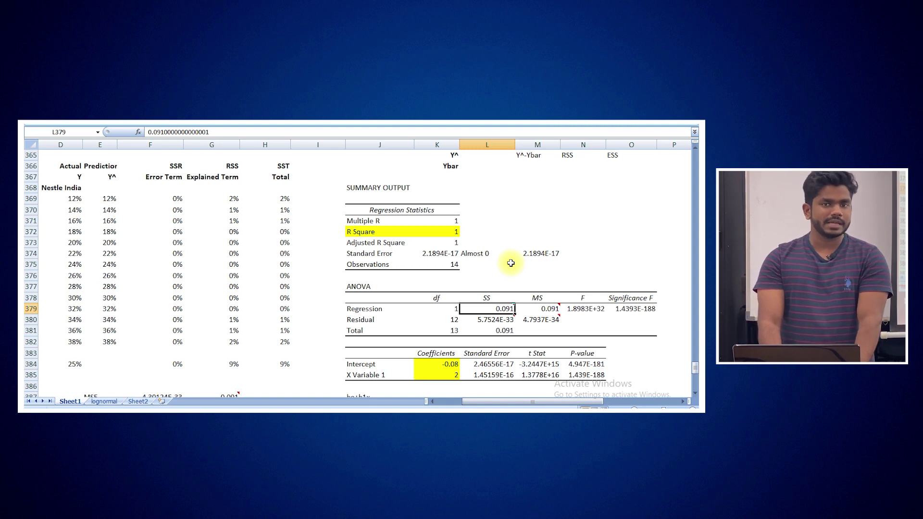
{"action": "key", "text": "Down"}
{"action": "key", "text": "Left"}
{"action": "key", "text": "Left"}
{"action": "key", "text": "Right"}
{"action": "key", "text": "Right"}
{"action": "key", "text": "Right"}
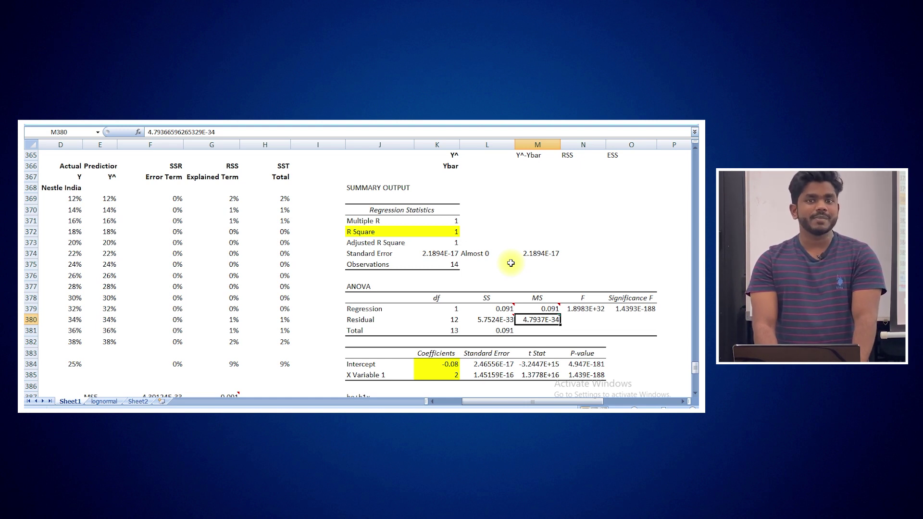
{"action": "key", "text": "Left"}
{"action": "key", "text": "Up"}
{"action": "key", "text": "Up"}
{"action": "key", "text": "Up"}
{"action": "key", "text": "Up"}
{"action": "key", "text": "Up"}
{"action": "key", "text": "Up"}
{"action": "key", "text": "Up"}
{"action": "key", "text": "Left"}
{"action": "key", "text": "Left"}
{"action": "key", "text": "Down"}
{"action": "key", "text": "Down"}
{"action": "key", "text": "Down"}
{"action": "key", "text": "Down"}
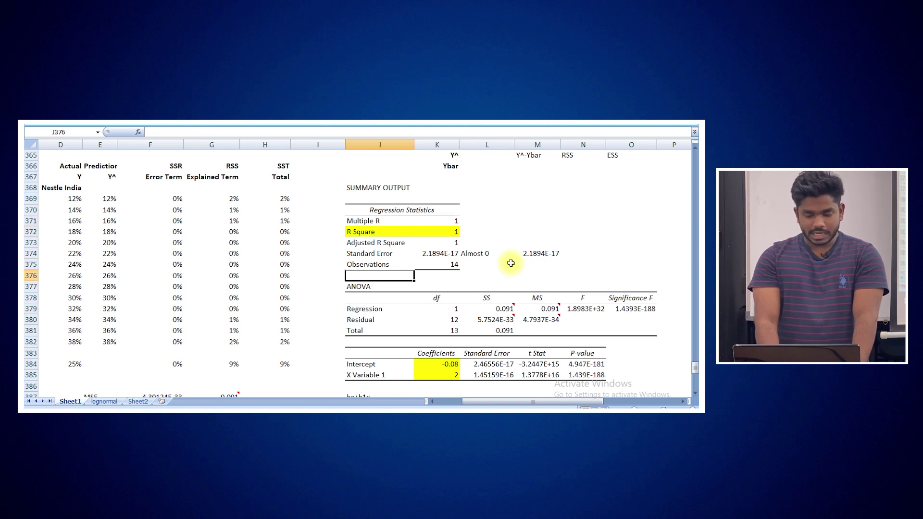
{"action": "key", "text": "Down"}
{"action": "key", "text": "Down"}
{"action": "key", "text": "Down"}
{"action": "key", "text": "Left"}
{"action": "key", "text": "Left"}
{"action": "key", "text": "Left"}
{"action": "key", "text": "Left"}
{"action": "key", "text": "Left"}
{"action": "key", "text": "Left"}
{"action": "key", "text": "Right"}
{"action": "key", "text": "Right"}
{"action": "key", "text": "Right"}
{"action": "key", "text": "Right"}
{"action": "key", "text": "Right"}
{"action": "key", "text": "Right"}
{"action": "key", "text": "Right"}
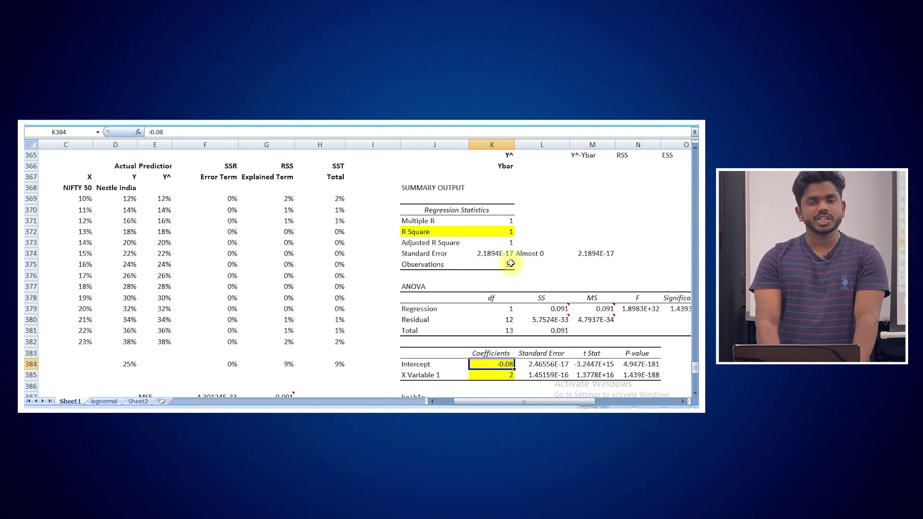
Review the bo+b1x note, intercept in K384 and slope 2 in K385
{"action": "key", "text": "Down"}
{"action": "key", "text": "Down"}
{"action": "key", "text": "Down"}
{"action": "key", "text": "Down"}
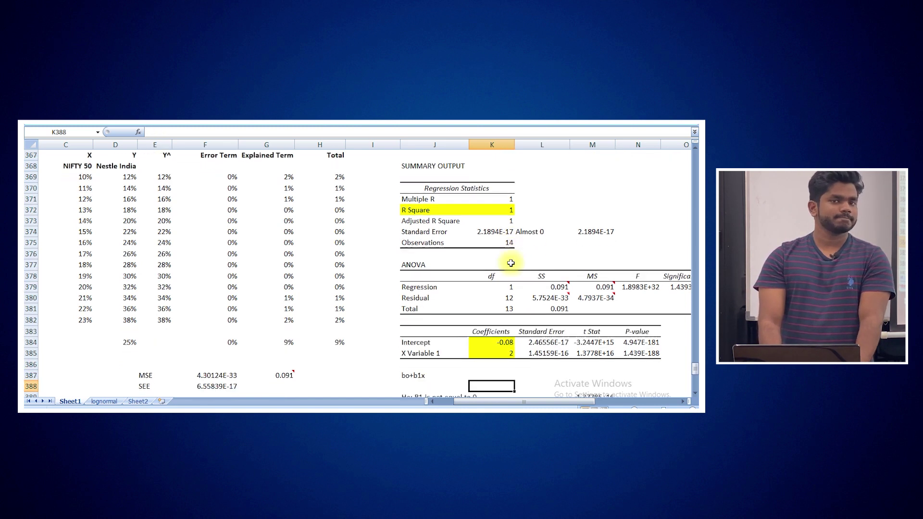
{"action": "key", "text": "Up"}
{"action": "key", "text": "Left"}
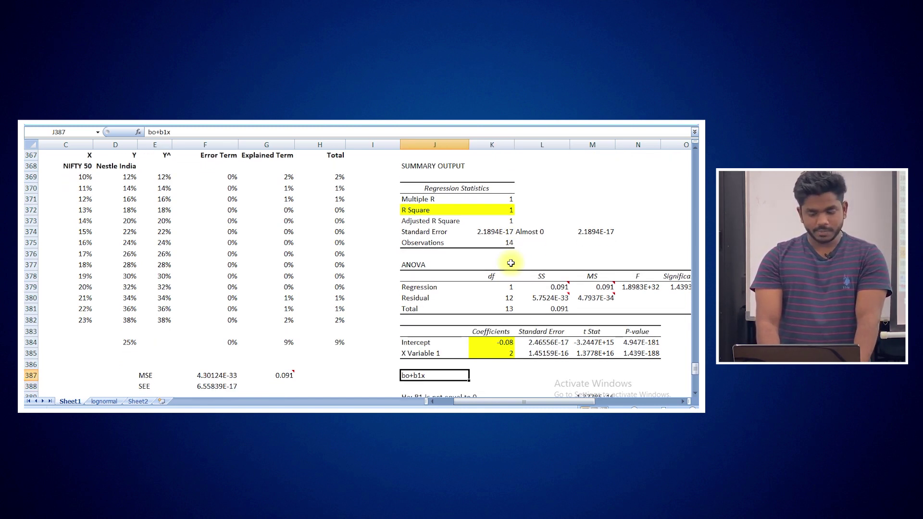
{"action": "key", "text": "Right"}
{"action": "key", "text": "Up"}
{"action": "key", "text": "Up"}
{"action": "key", "text": "Up"}
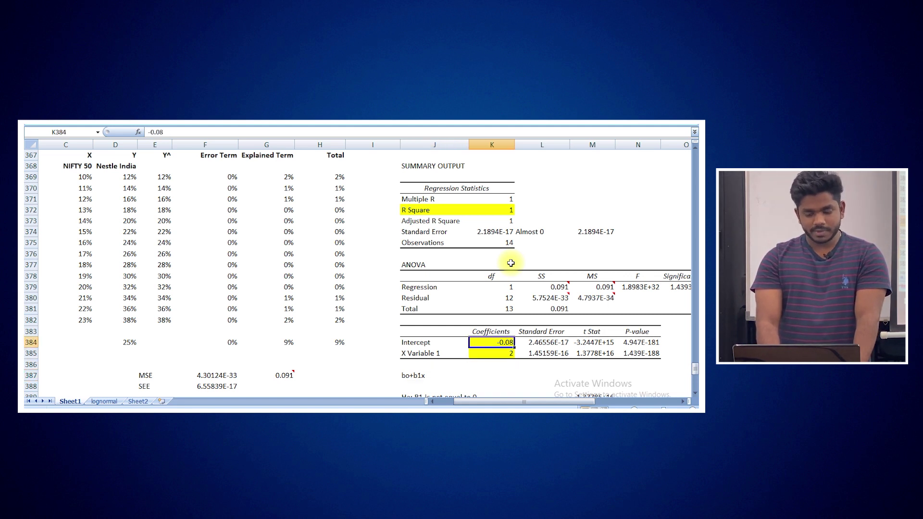
{"action": "key", "text": "Down"}
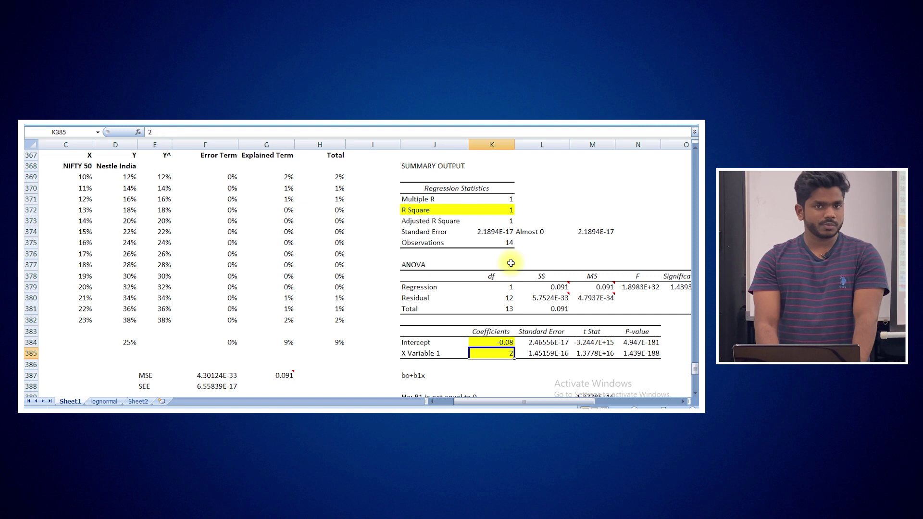
{"action": "key", "text": "Left"}
{"action": "key", "text": "Left"}
{"action": "key", "text": "Left"}
{"action": "key", "text": "Left"}
{"action": "key", "text": "Up"}
{"action": "key", "text": "Up"}
{"action": "key", "text": "Up"}
{"action": "key", "text": "Up"}
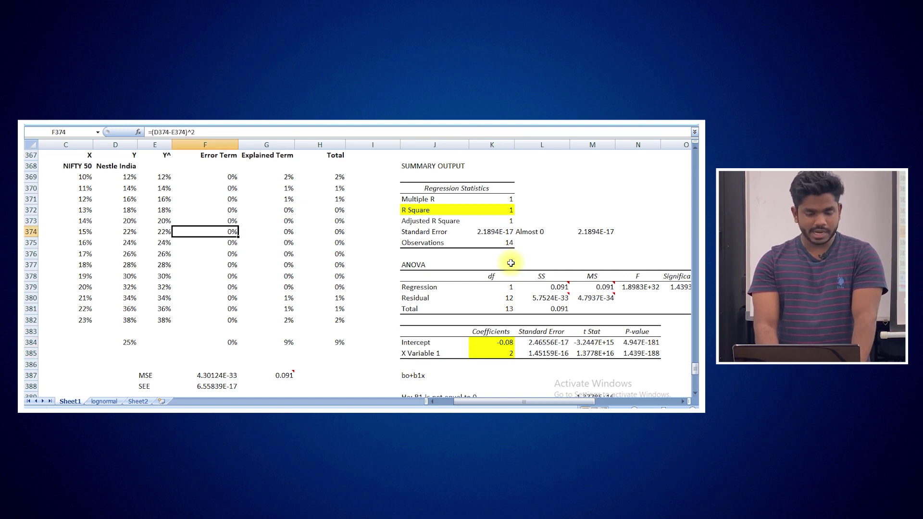
{"action": "key", "text": "Left"}
{"action": "key", "text": "Left"}
{"action": "key", "text": "Left"}
{"action": "key", "text": "Up"}
{"action": "key", "text": "Up"}
{"action": "key", "text": "Up"}
{"action": "key", "text": "Up"}
{"action": "key", "text": "Up"}
Clear the old predicted Y^ values in E369:E382
{"action": "key", "text": "Right"}
{"action": "key", "text": "Right"}
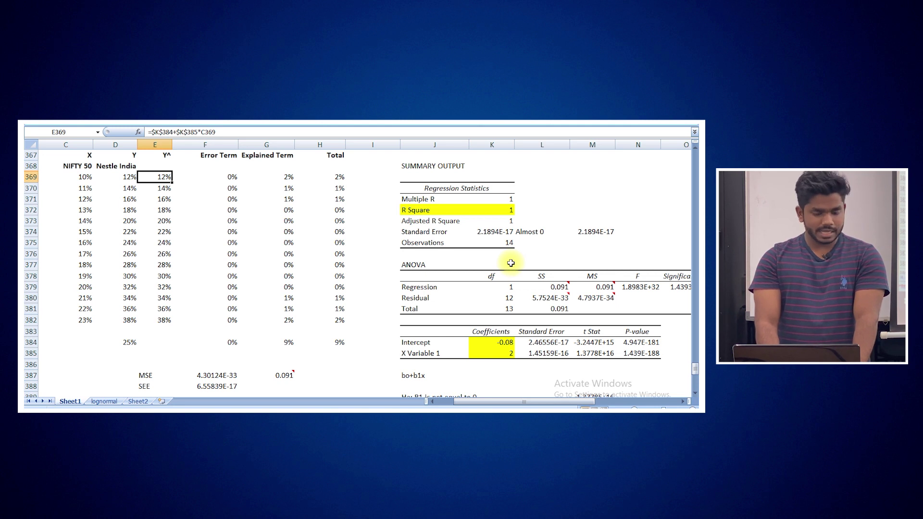
{"action": "key", "text": "ctrl+shift+Down"}
{"action": "key", "text": "Delete"}
Enter =$K$384+$K$385*C369 in E369 with absolute coefficient references
{"action": "type", "text": "="}
{"action": "key", "text": "Right"}
{"action": "key", "text": "Right"}
{"action": "key", "text": "Down"}
{"action": "key", "text": "Down"}
{"action": "key", "text": "Right"}
{"action": "key", "text": "Down"}
{"action": "key", "text": "Down"}
{"action": "key", "text": "Right"}
{"action": "key", "text": "Right"}
{"action": "key", "text": "Down"}
{"action": "key", "text": "Down"}
{"action": "key", "text": "Down"}
{"action": "key", "text": "Right"}
{"action": "key", "text": "Down"}
{"action": "key", "text": "Down"}
{"action": "key", "text": "Down"}
{"action": "key", "text": "Down"}
{"action": "key", "text": "Down"}
{"action": "key", "text": "Down"}
{"action": "key", "text": "Down"}
{"action": "key", "text": "Down"}
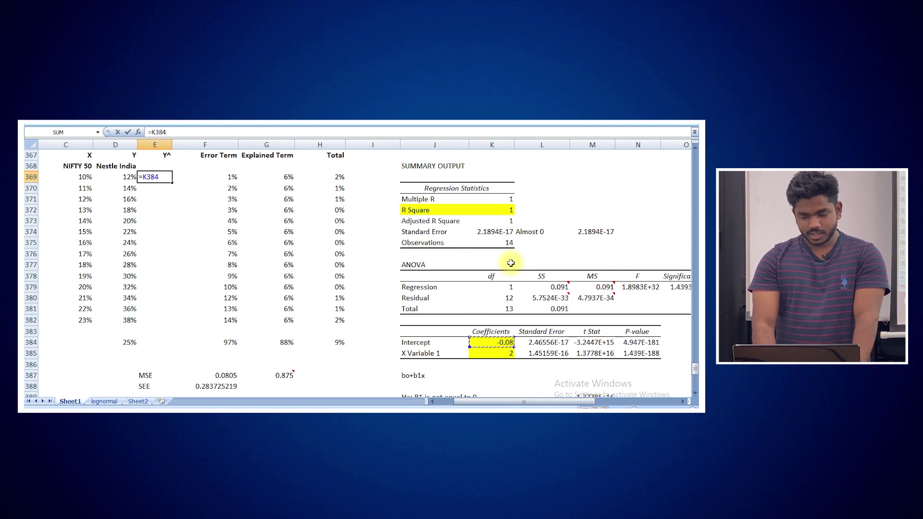
{"action": "type", "text": "+"}
{"action": "key", "text": "Right"}
{"action": "key", "text": "Down"}
{"action": "key", "text": "Right"}
{"action": "key", "text": "Down"}
{"action": "key", "text": "Right"}
{"action": "key", "text": "Down"}
{"action": "key", "text": "Right"}
{"action": "key", "text": "Right"}
{"action": "key", "text": "Down"}
{"action": "key", "text": "Down"}
{"action": "key", "text": "Right"}
{"action": "key", "text": "Down"}
{"action": "key", "text": "Down"}
{"action": "key", "text": "Down"}
{"action": "key", "text": "Down"}
{"action": "key", "text": "Down"}
{"action": "key", "text": "Down"}
{"action": "key", "text": "Down"}
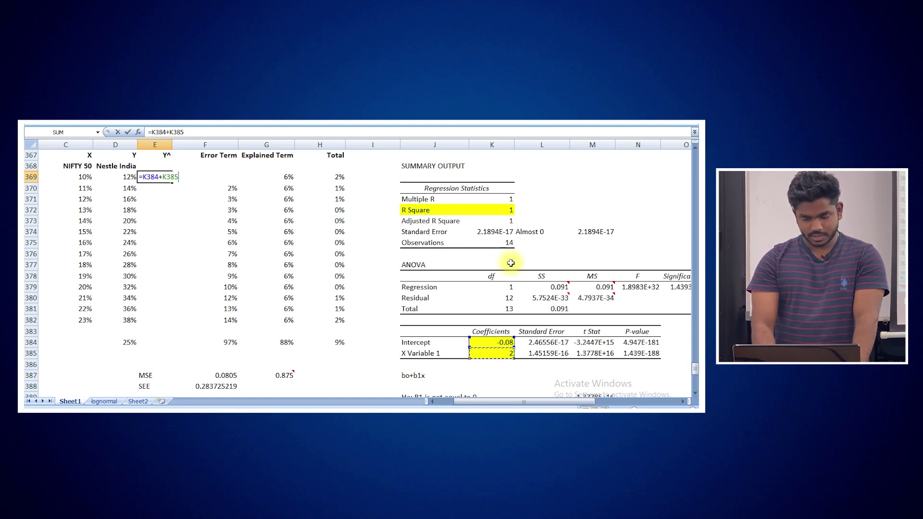
{"action": "key", "text": "Left"}
{"action": "key", "text": "Left"}
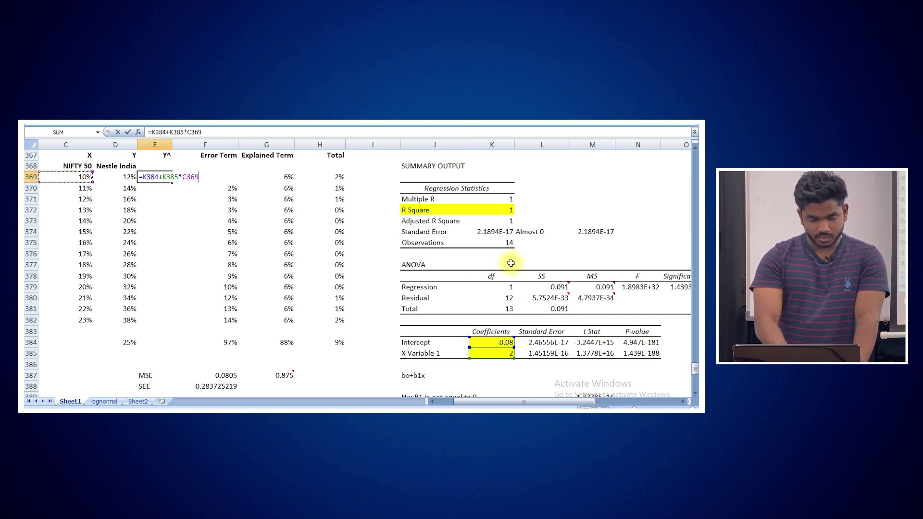
{"action": "key", "text": "Return"}
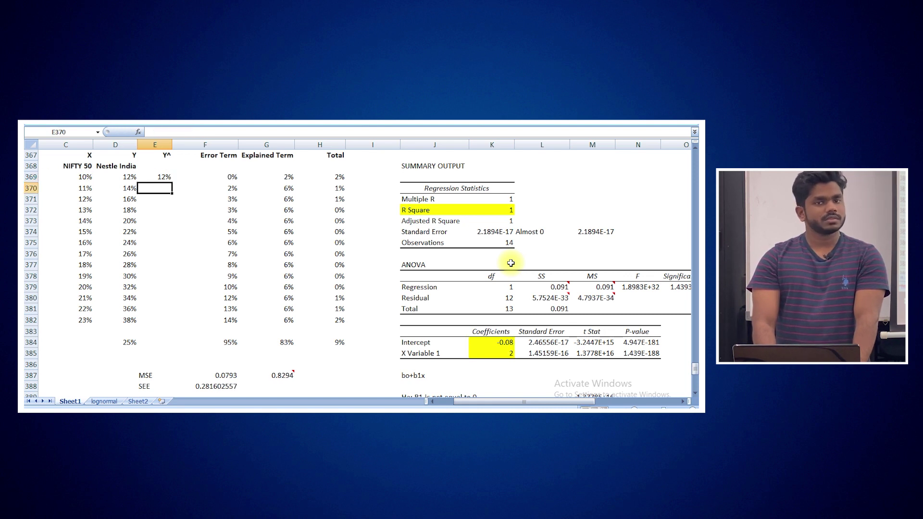
{"action": "key", "text": "Up"}
{"action": "key", "text": "F2"}
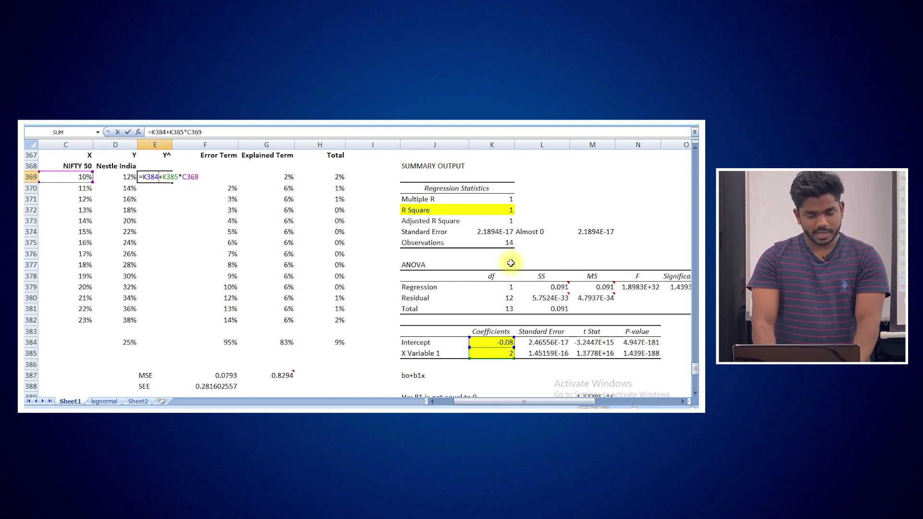
{"action": "key", "text": "F4"}
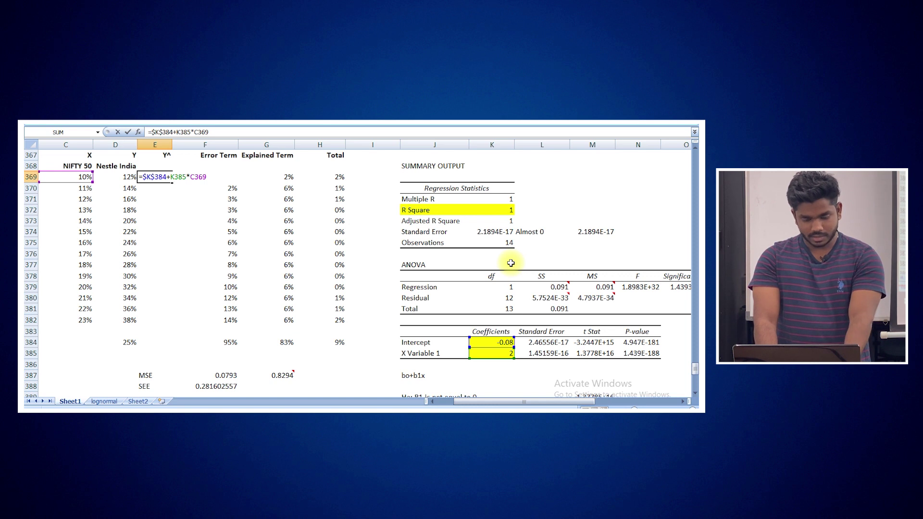
{"action": "key", "text": "Return"}
Copy the E369 prediction formula down through E382
{"action": "key", "text": "Up"}
{"action": "key", "text": "ctrl+c"}
{"action": "key", "text": "Left"}
{"action": "key", "text": "ctrl+Down"}
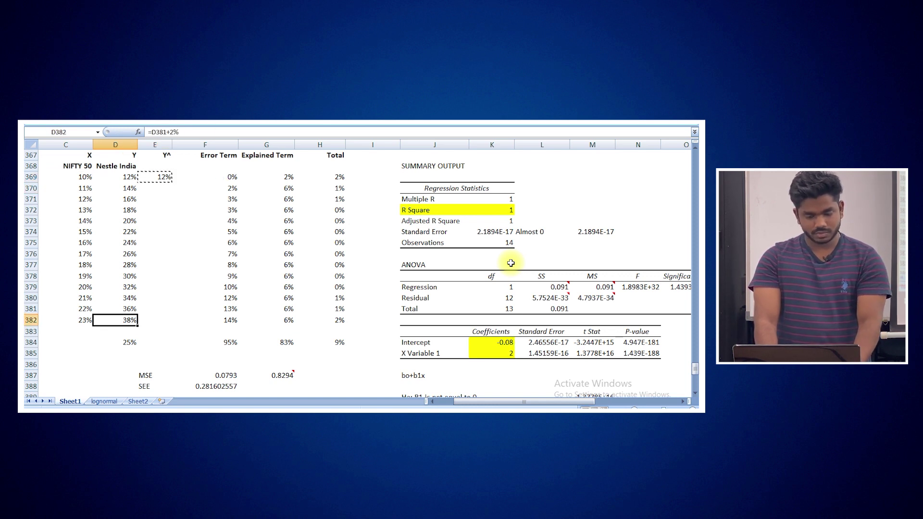
{"action": "key", "text": "Right"}
{"action": "key", "text": "ctrl+shift+Up"}
{"action": "key", "text": "Return"}
{"action": "key", "text": "ctrl+Up"}
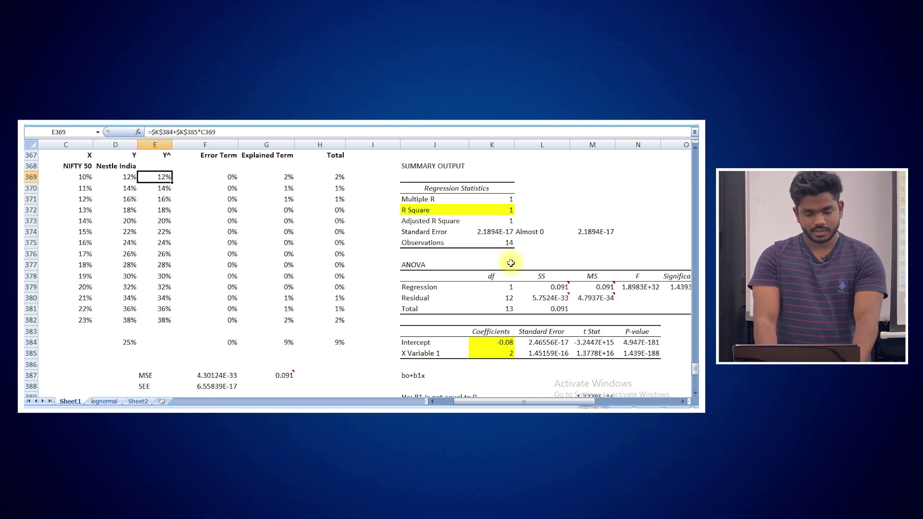
Check the copied Y^ formulas, then return to the actual Nestle returns and Y header
{"action": "key", "text": "F2"}
{"action": "key", "text": "Escape"}
{"action": "key", "text": "Down"}
{"action": "key", "text": "F2"}
{"action": "key", "text": "Return"}
{"action": "key", "text": "F2"}
{"action": "key", "text": "Return"}
{"action": "key", "text": "F2"}
{"action": "key", "text": "Return"}
{"action": "key", "text": "F2"}
{"action": "key", "text": "Return"}
{"action": "key", "text": "Up"}
{"action": "key", "text": "Up"}
{"action": "key", "text": "Up"}
{"action": "key", "text": "Up"}
{"action": "key", "text": "Up"}
{"action": "key", "text": "ctrl+shift+Down"}
{"action": "key", "text": "Up"}
{"action": "key", "text": "Left"}
{"action": "key", "text": "Down"}
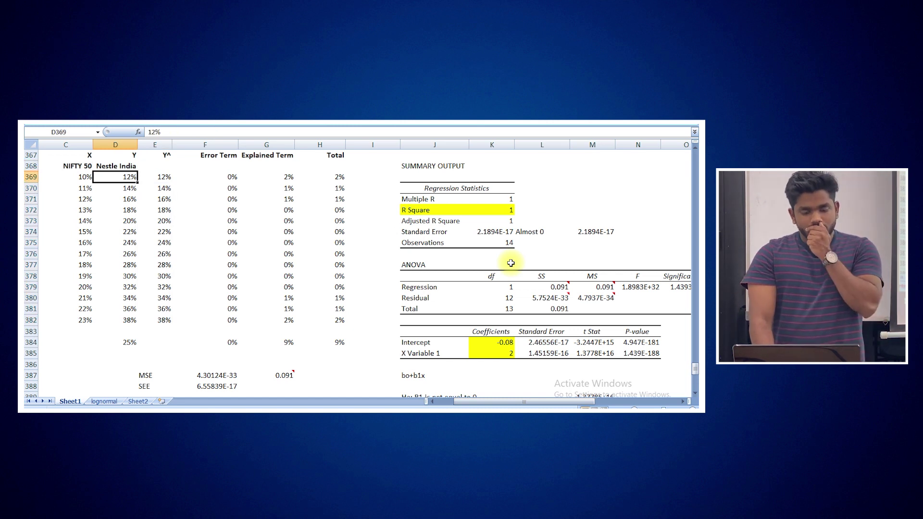
{"action": "key", "text": "Up"}
{"action": "key", "text": "Up"}
{"action": "key", "text": "Up"}
{"action": "key", "text": "Up"}
{"action": "key", "text": "Down"}
{"action": "key", "text": "Down"}
{"action": "key", "text": "Right"}
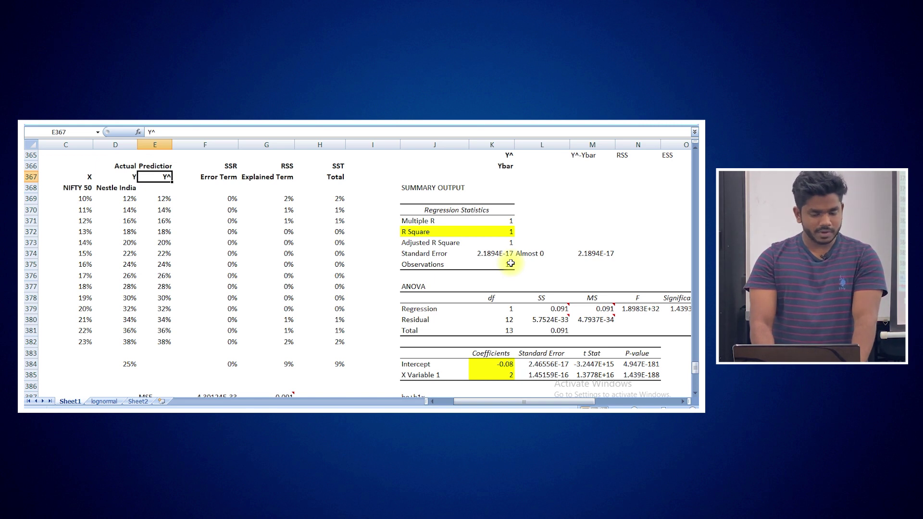
{"action": "key", "text": "Left"}
{"action": "key", "text": "Down"}
{"action": "key", "text": "Down"}
{"action": "key", "text": "Up"}
{"action": "key", "text": "Right"}
{"action": "key", "text": "Up"}
{"action": "key", "text": "Right"}
{"action": "key", "text": "Up"}
{"action": "key", "text": "Up"}
{"action": "key", "text": "Right"}
{"action": "key", "text": "Right"}
{"action": "key", "text": "Up"}
{"action": "key", "text": "Up"}
{"action": "key", "text": "Right"}
{"action": "key", "text": "Right"}
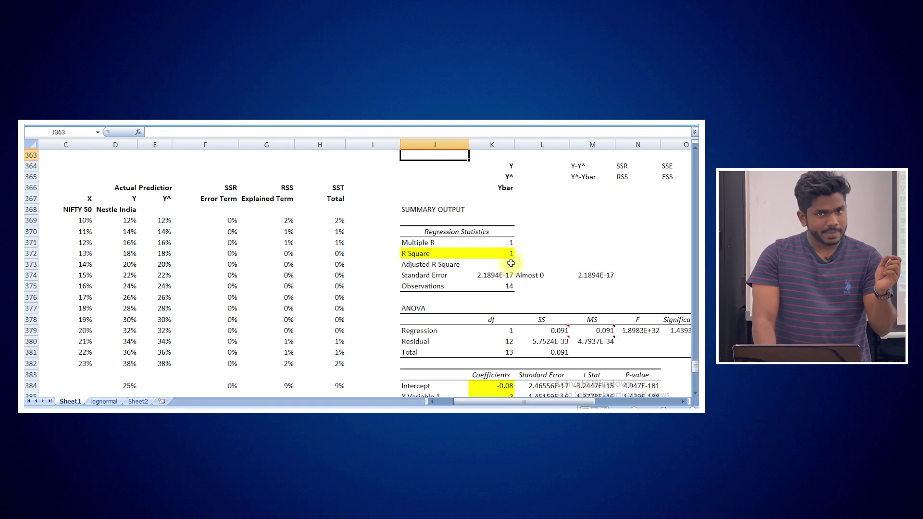
{"action": "key", "text": "Up"}
{"action": "key", "text": "Right"}
{"action": "key", "text": "Down"}
{"action": "key", "text": "Down"}
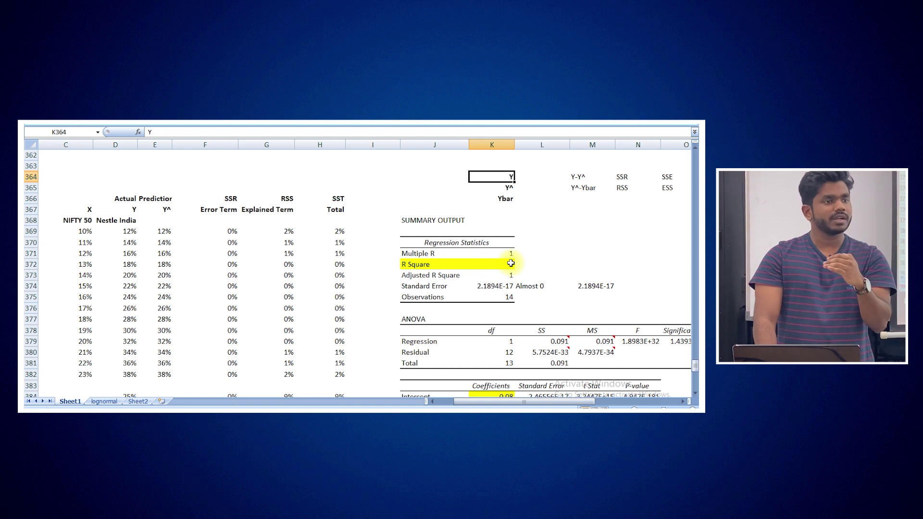
{"action": "key", "text": "shift+Down"}
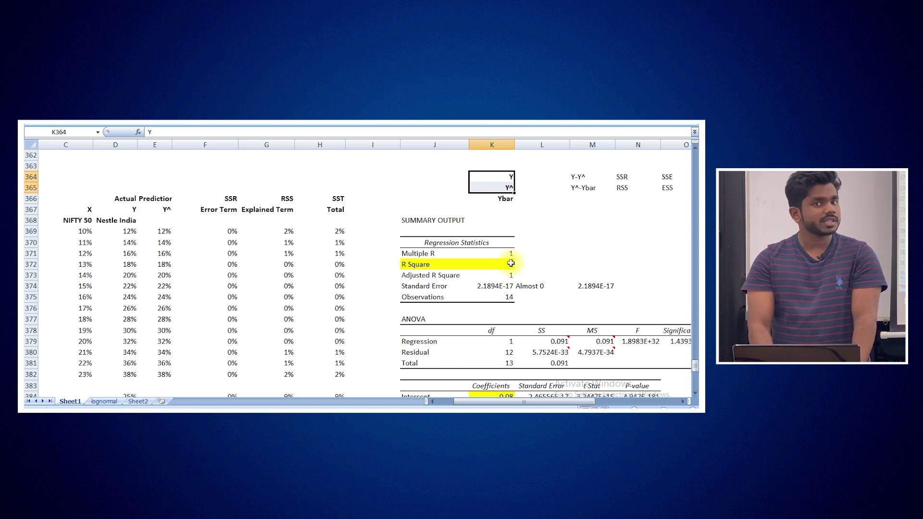
{"action": "key", "text": "Down"}
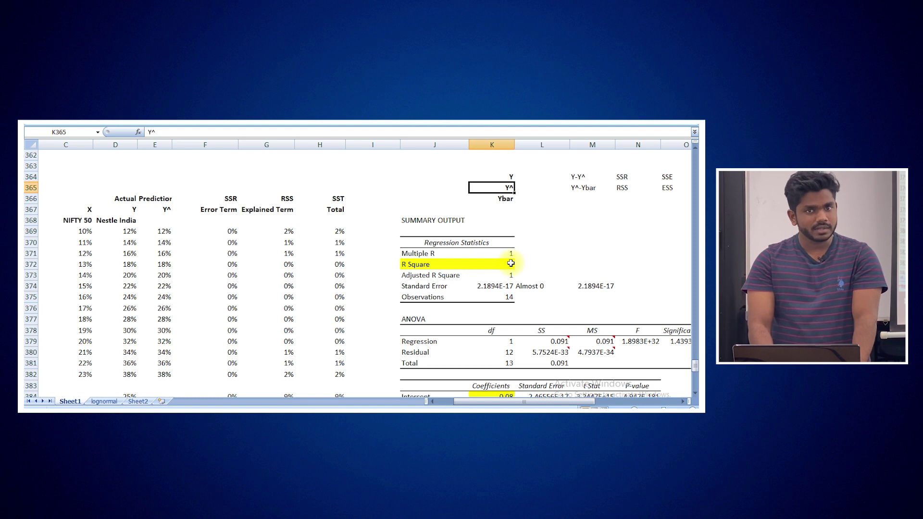
{"action": "key", "text": "Left"}
{"action": "key", "text": "Left"}
{"action": "key", "text": "Left"}
{"action": "key", "text": "Left"}
{"action": "key", "text": "Left"}
{"action": "key", "text": "Down"}
{"action": "key", "text": "Down"}
{"action": "key", "text": "Down"}
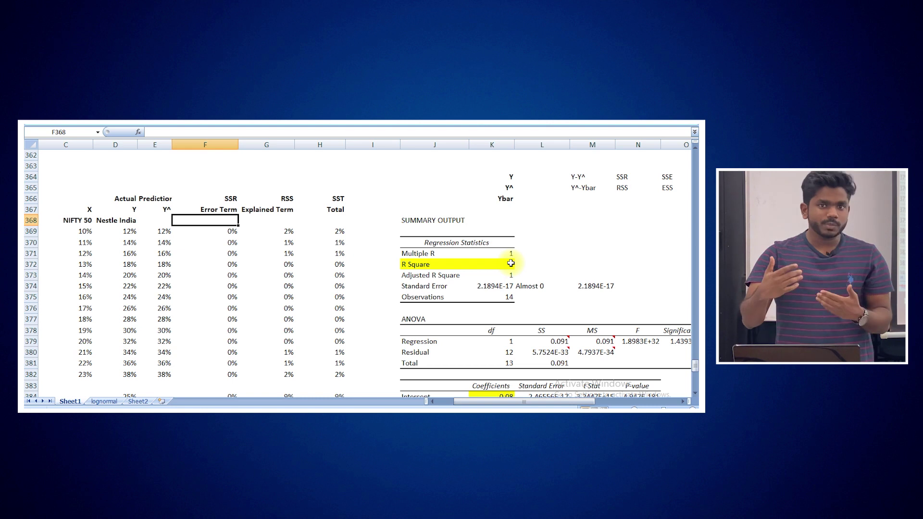
{"action": "key", "text": "Down"}
{"action": "key", "text": "Down"}
{"action": "key", "text": "Up"}
{"action": "key", "text": "Left"}
{"action": "key", "text": "Left"}
{"action": "key", "text": "Right"}
{"action": "key", "text": "Right"}
{"action": "key", "text": "F2"}
{"action": "key", "text": "Return"}
{"action": "key", "text": "Down"}
{"action": "key", "text": "Down"}
{"action": "key", "text": "Down"}
{"action": "type", "text": "-4%"}
{"action": "key", "text": "Return"}
{"action": "key", "text": "Up"}
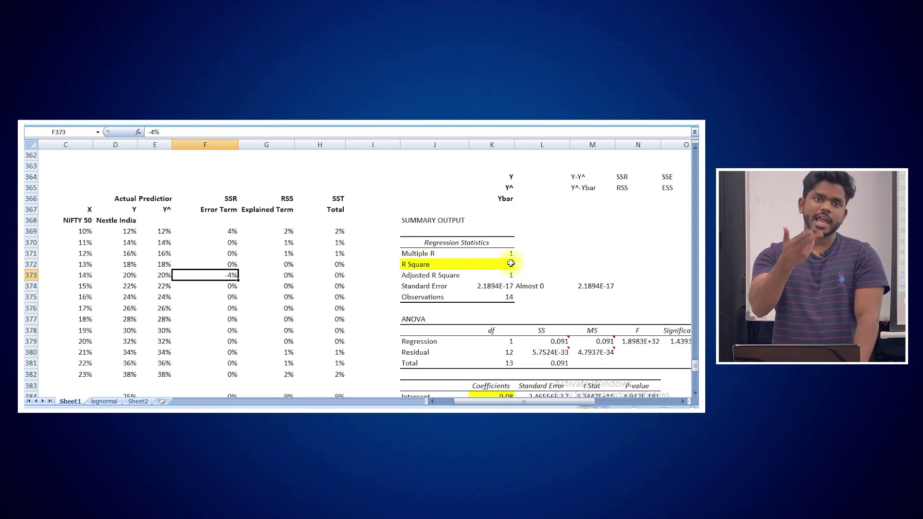
{"action": "key", "text": "ctrl+z"}
{"action": "key", "text": "ctrl+z"}
{"action": "key", "text": "Right"}
{"action": "key", "text": "Up"}
{"action": "key", "text": "Up"}
{"action": "key", "text": "Right"}
{"action": "key", "text": "Right"}
{"action": "key", "text": "Right"}
{"action": "key", "text": "Right"}
{"action": "key", "text": "Up"}
{"action": "key", "text": "Up"}
{"action": "key", "text": "Right"}
{"action": "key", "text": "Up"}
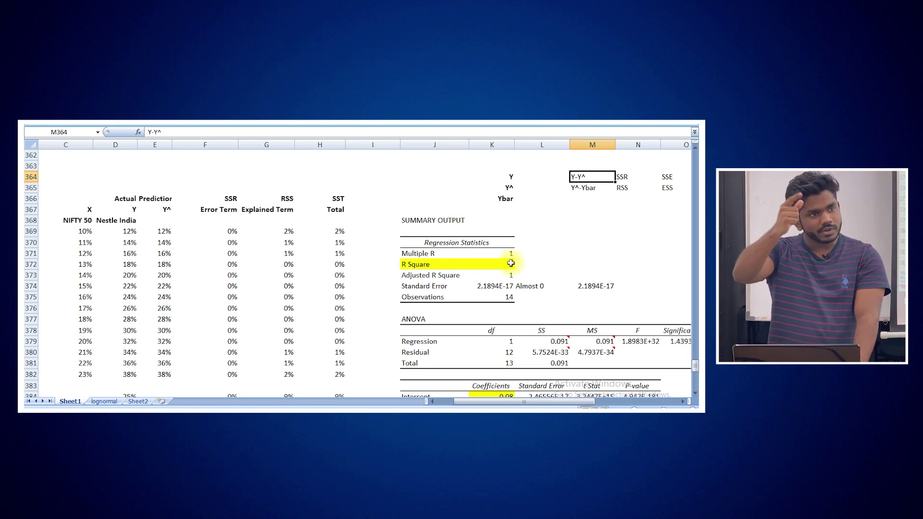
{"action": "key", "text": "Down"}
{"action": "key", "text": "Left"}
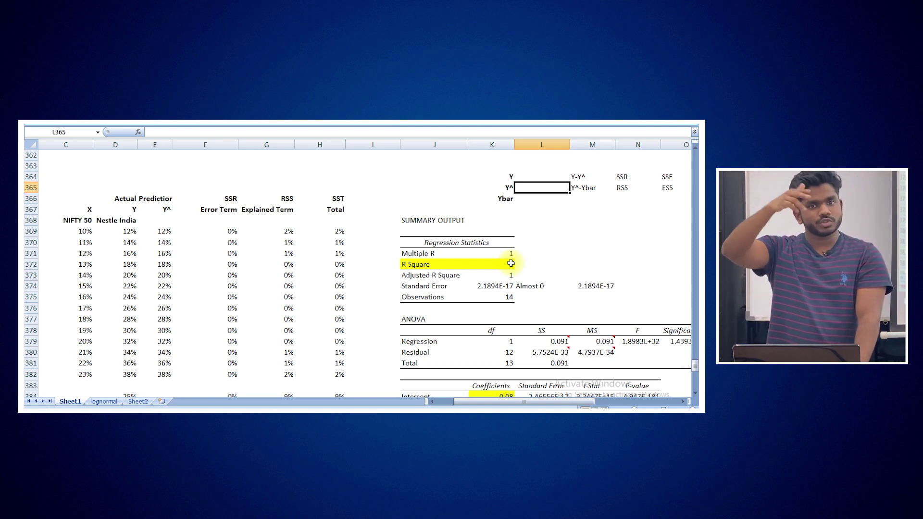
{"action": "key", "text": "Right"}
{"action": "key", "text": "Right"}
{"action": "key", "text": "Up"}
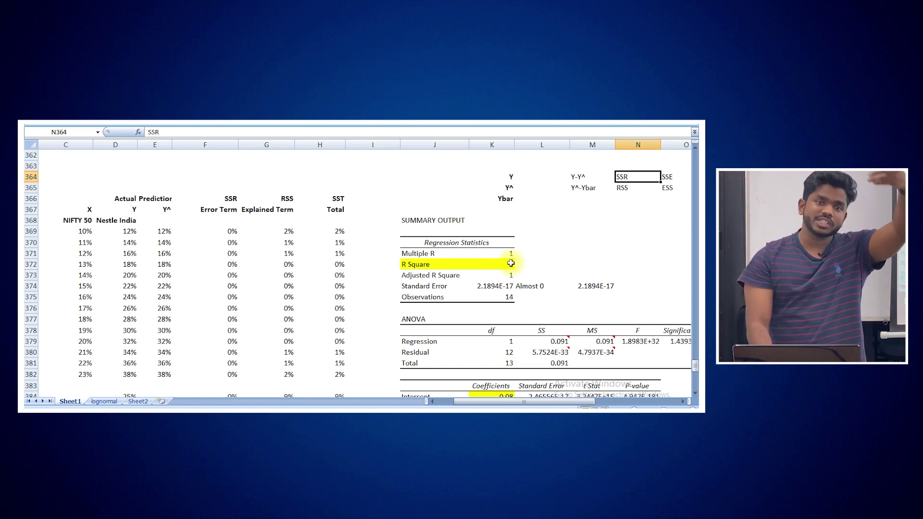
{"action": "key", "text": "Down"}
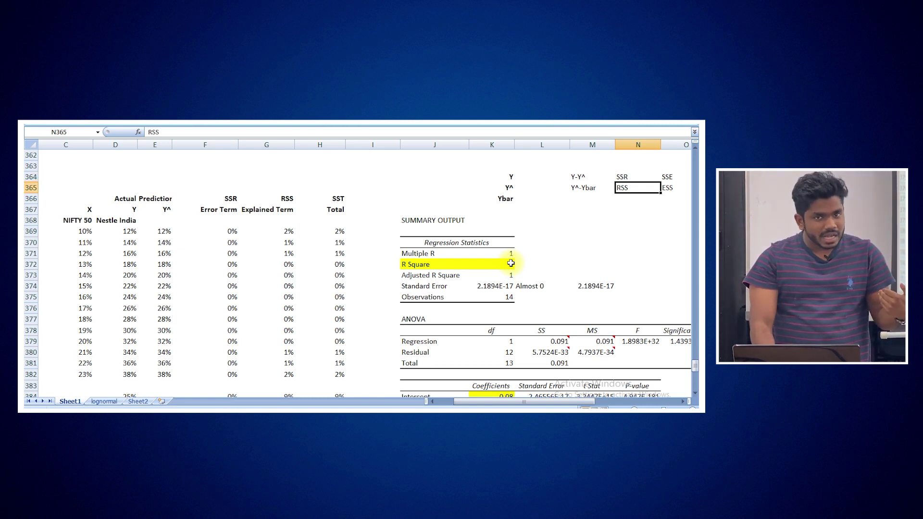
{"action": "key", "text": "Right"}
{"action": "key", "text": "Right"}
{"action": "key", "text": "Left"}
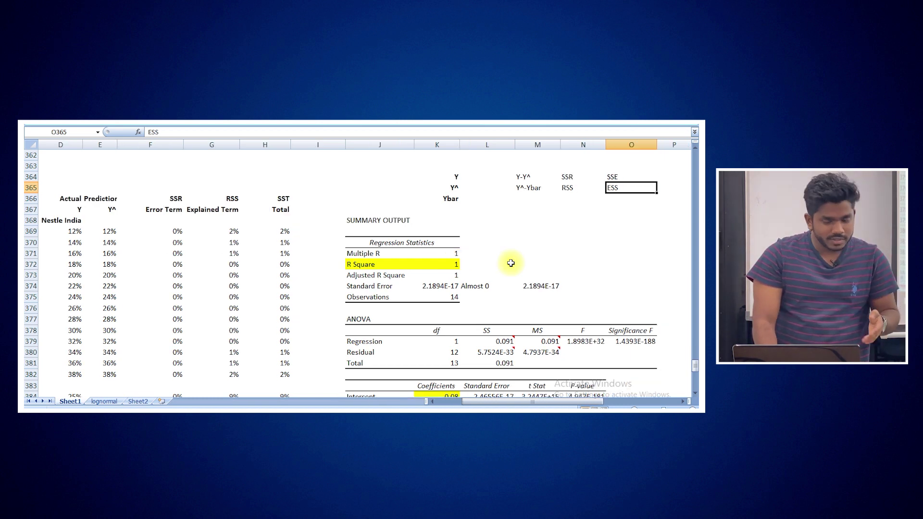
{"action": "key", "text": "Left"}
{"action": "key", "text": "Left"}
{"action": "key", "text": "Right"}
{"action": "key", "text": "Right"}
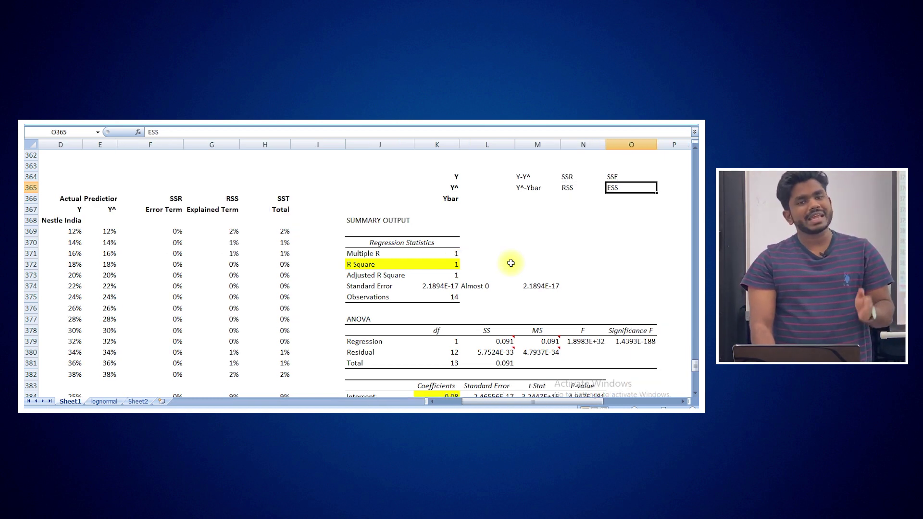
{"action": "key", "text": "Left"}
{"action": "key", "text": "Up"}
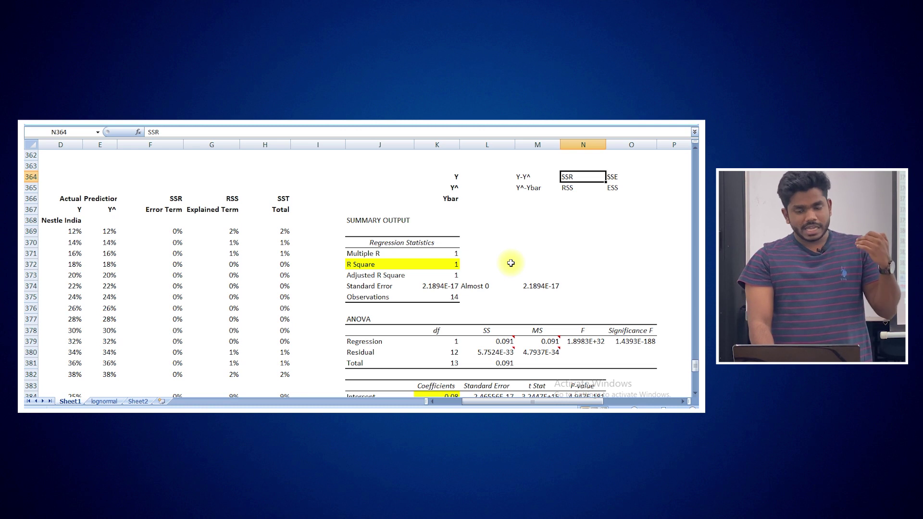
{"action": "key", "text": "Right"}
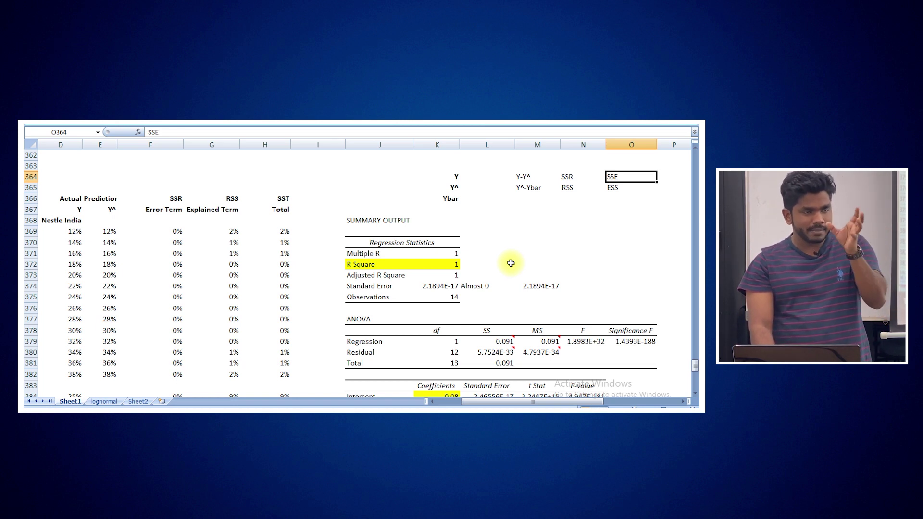
{"action": "key", "text": "Down"}
{"action": "key", "text": "Left"}
Select the Standard Error label and its value together in J374:K374
{"action": "key", "text": "Down"}
{"action": "key", "text": "Left"}
{"action": "key", "text": "Left"}
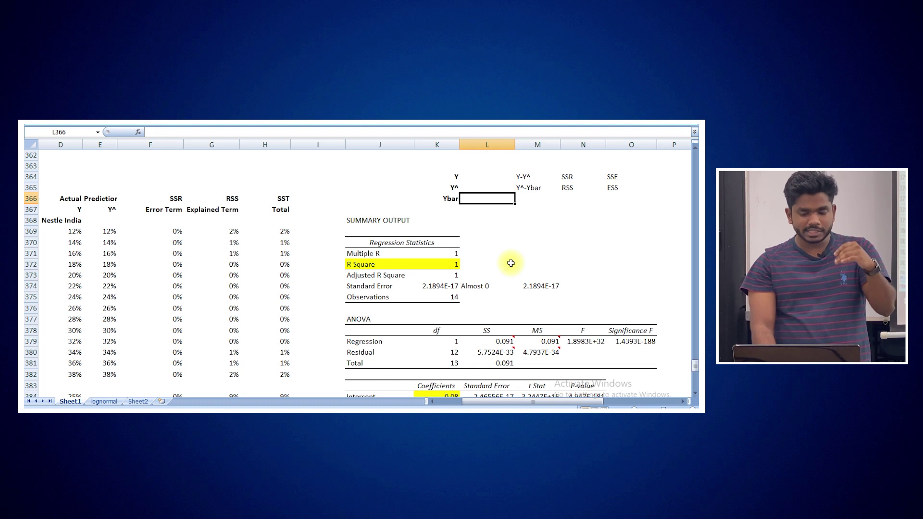
{"action": "key", "text": "Up"}
{"action": "key", "text": "Right"}
{"action": "key", "text": "Right"}
{"action": "key", "text": "Right"}
{"action": "key", "text": "Up"}
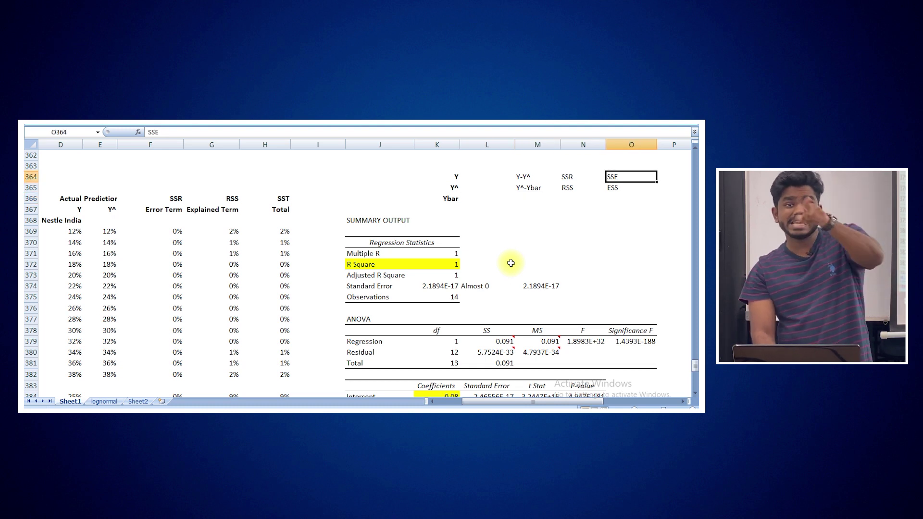
{"action": "key", "text": "Down"}
{"action": "key", "text": "Left"}
{"action": "key", "text": "Down"}
{"action": "key", "text": "Left"}
{"action": "key", "text": "Left"}
{"action": "key", "text": "Left"}
{"action": "key", "text": "Down"}
{"action": "key", "text": "Down"}
{"action": "key", "text": "Down"}
{"action": "key", "text": "Down"}
{"action": "key", "text": "Down"}
{"action": "key", "text": "Down"}
{"action": "key", "text": "Down"}
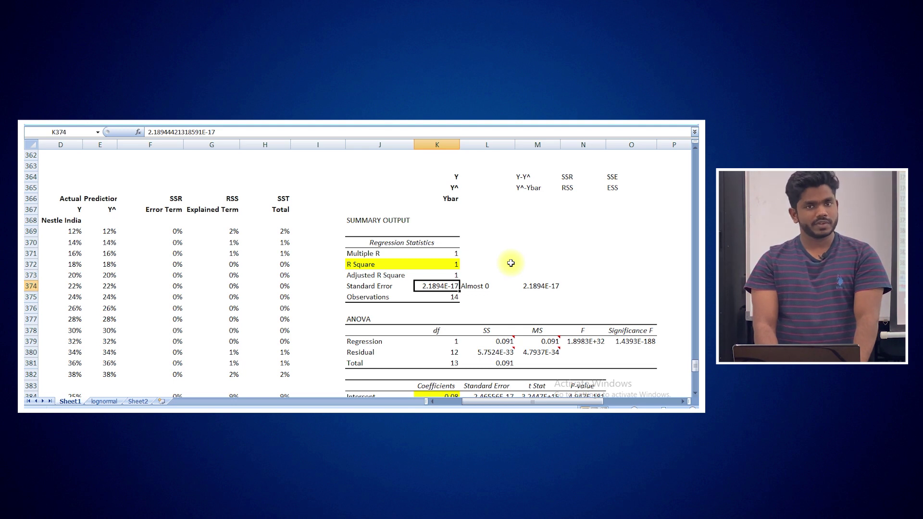
{"action": "key", "text": "Left"}
{"action": "key", "text": "shift+Right"}
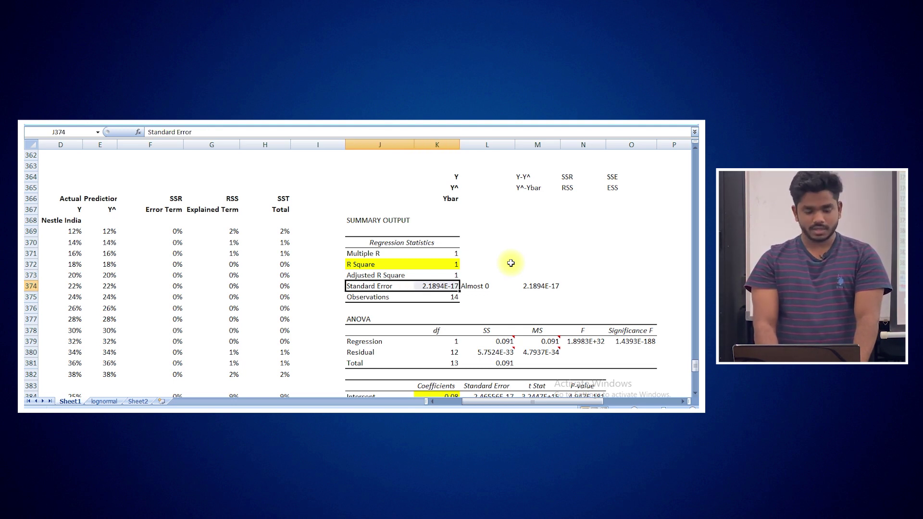
Fill the Standard Error row yellow to match R Square
{"action": "key", "text": "alt+h"}
{"action": "key", "text": "h"}
{"action": "key", "text": "Right"}
{"action": "key", "text": "Down"}
{"action": "key", "text": "Down"}
{"action": "key", "text": "Down"}
{"action": "key", "text": "Right"}
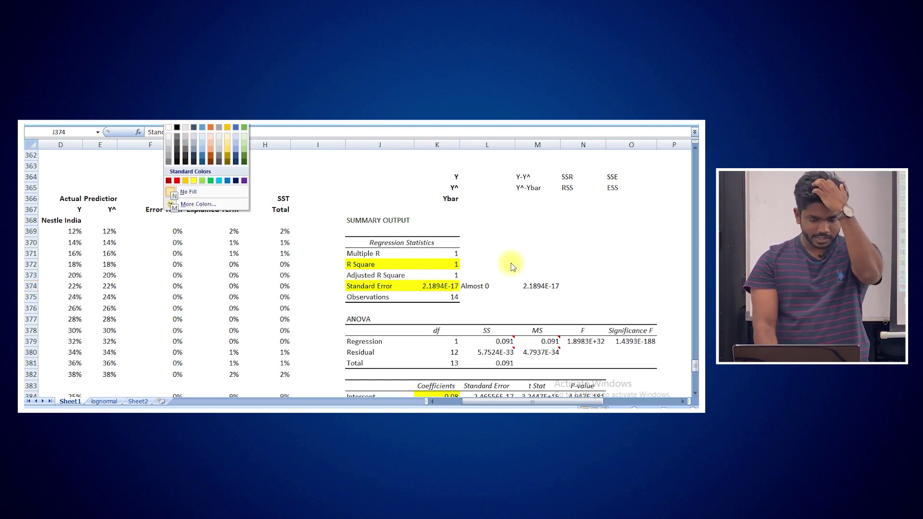
{"action": "key", "text": "Return"}
{"action": "key", "text": "Left"}
{"action": "key", "text": "Left"}
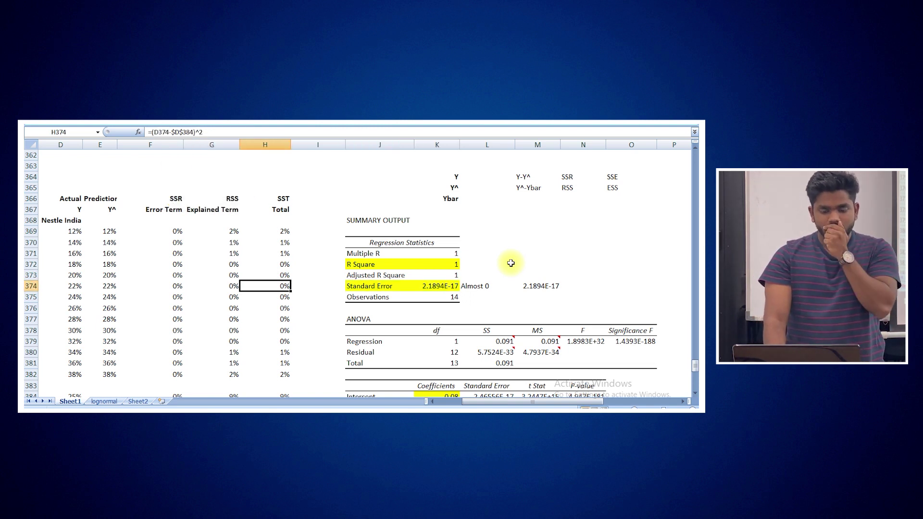
{"action": "key", "text": "Left"}
{"action": "key", "text": "Up"}
{"action": "key", "text": "Left"}
{"action": "key", "text": "Up"}
{"action": "key", "text": "Up"}
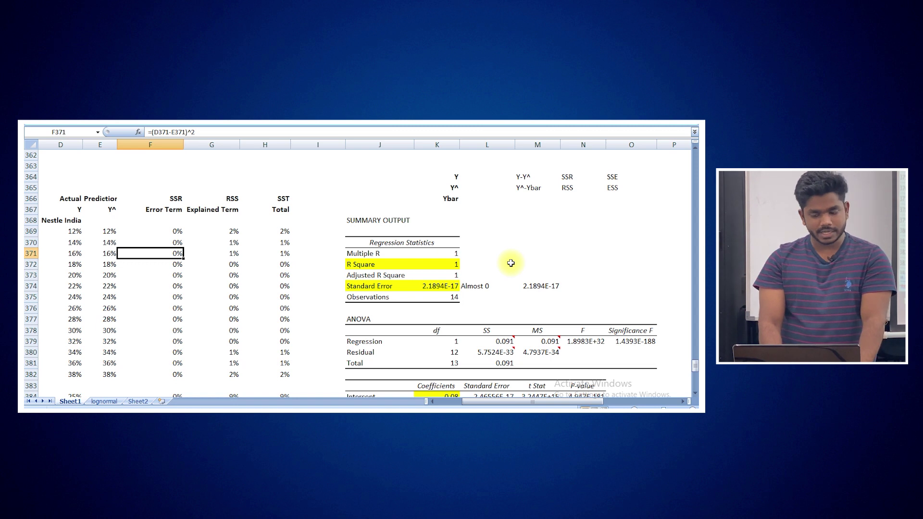
Re-enter F369 as the squared error =(D369-E369)^2
{"action": "key", "text": "Left"}
{"action": "key", "text": "Left"}
{"action": "key", "text": "Up"}
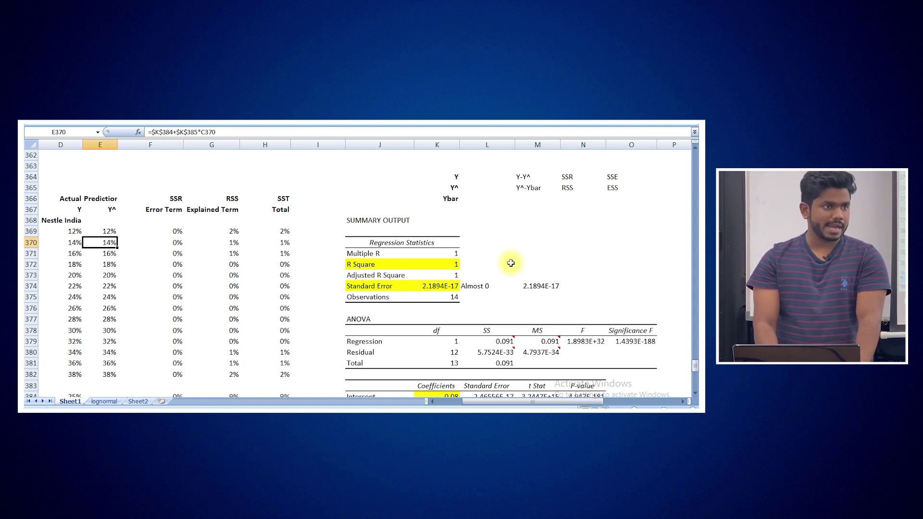
{"action": "key", "text": "Left"}
{"action": "key", "text": "Right"}
{"action": "key", "text": "Up"}
{"action": "key", "text": "Right"}
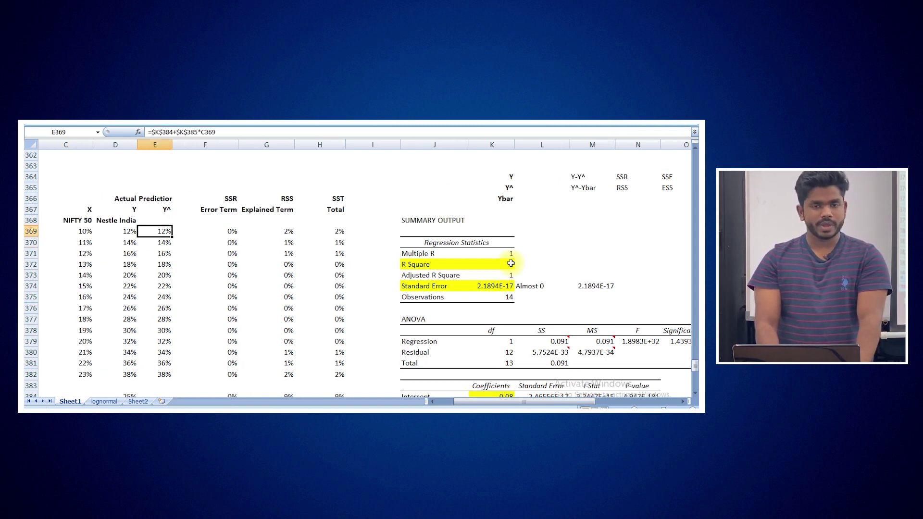
{"action": "key", "text": "Right"}
{"action": "type", "text": "="}
{"action": "key", "text": "Left"}
{"action": "key", "text": "Left"}
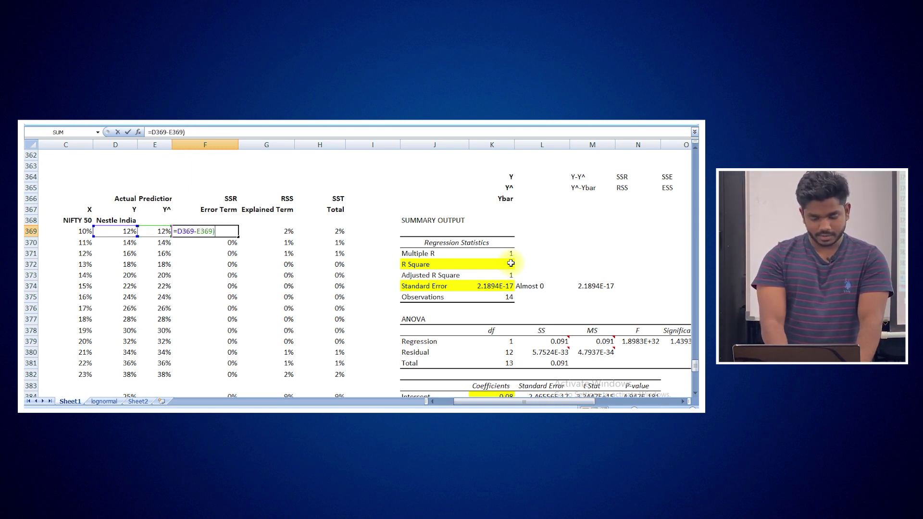
{"action": "type", "text": "("}
{"action": "key", "text": "End"}
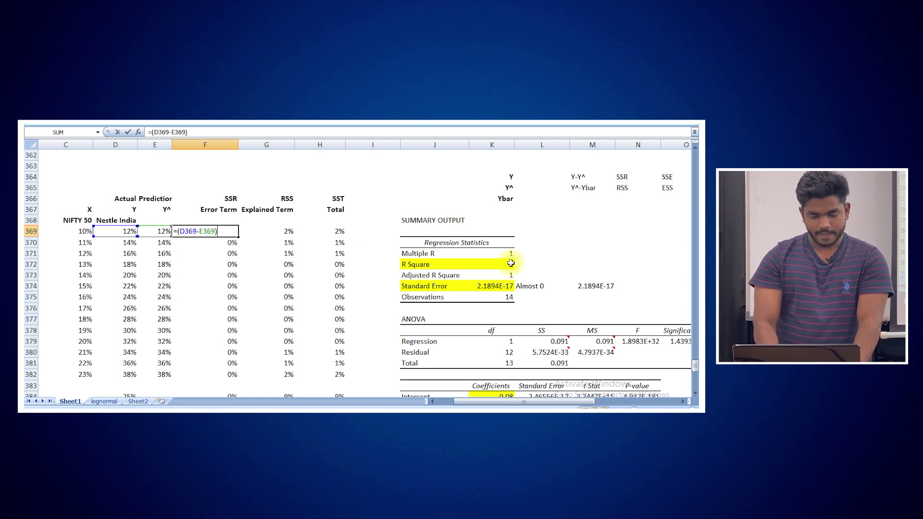
{"action": "type", "text": "2"}
{"action": "key", "text": "Return"}
{"action": "key", "text": "ctrl+Down"}
{"action": "key", "text": "Down"}
{"action": "key", "text": "Down"}
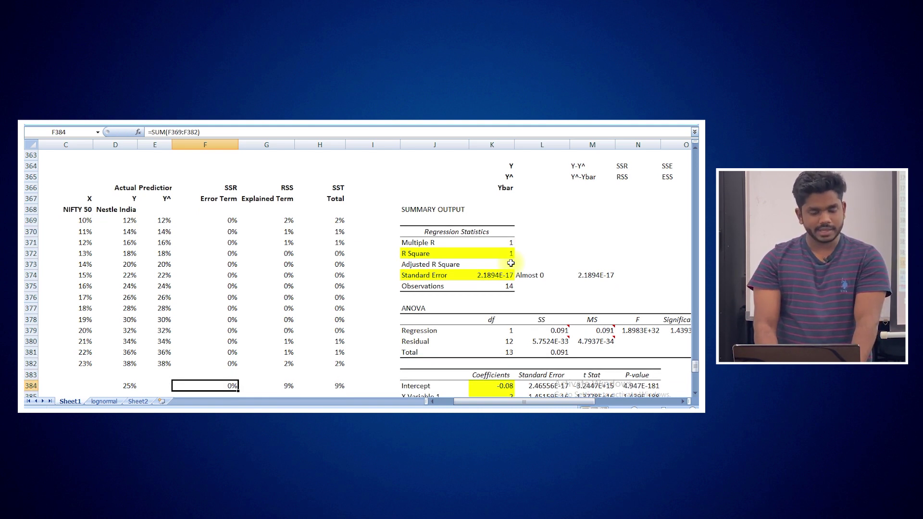
Fill the Residual SS value 5.7524E-33 in L380 green
{"action": "key", "text": "Right"}
{"action": "key", "text": "Right"}
{"action": "key", "text": "Right"}
{"action": "key", "text": "Right"}
{"action": "key", "text": "Up"}
{"action": "key", "text": "Up"}
{"action": "key", "text": "Up"}
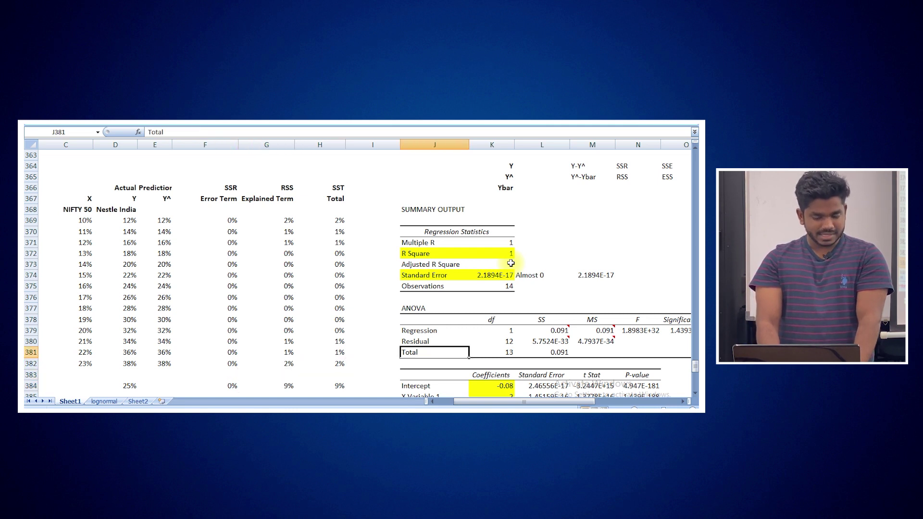
{"action": "key", "text": "Right"}
{"action": "key", "text": "Right"}
{"action": "key", "text": "Up"}
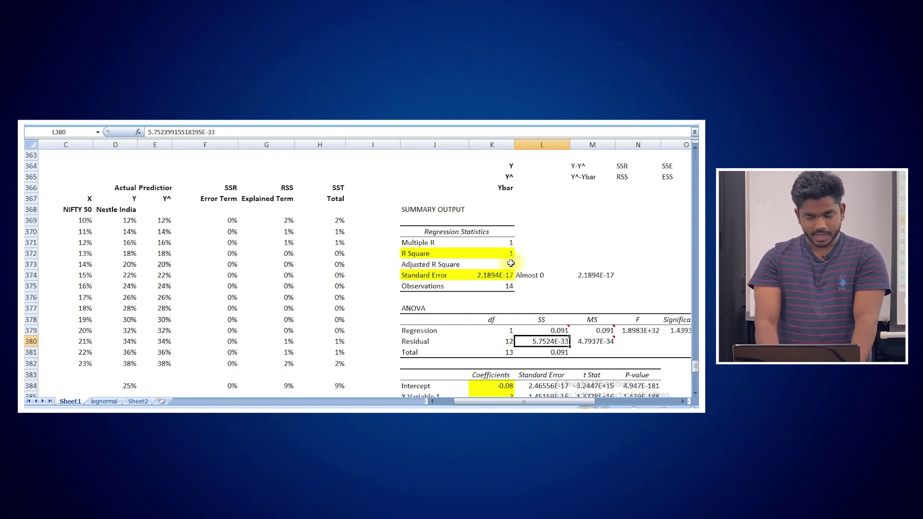
{"action": "key", "text": "alt+h"}
{"action": "key", "text": "h"}
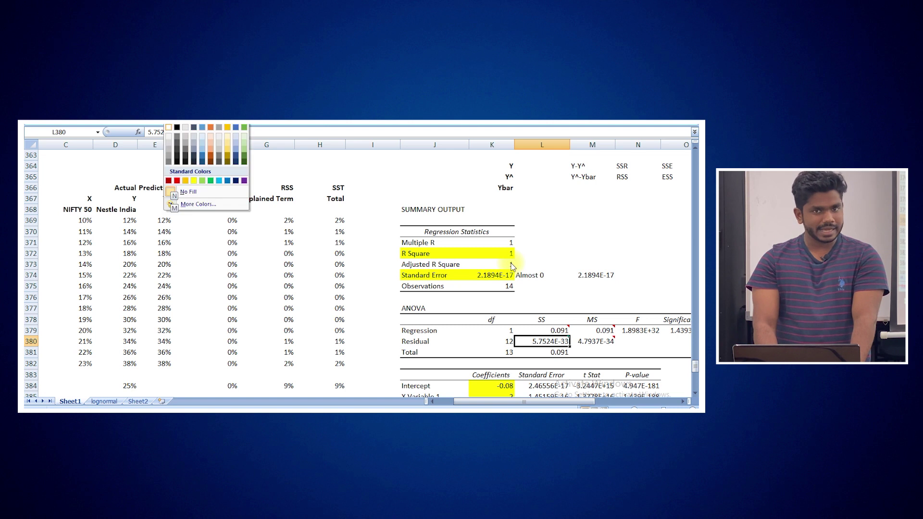
{"action": "key", "text": "Down"}
{"action": "key", "text": "Down"}
{"action": "key", "text": "Down"}
{"action": "key", "text": "Right"}
{"action": "key", "text": "Down"}
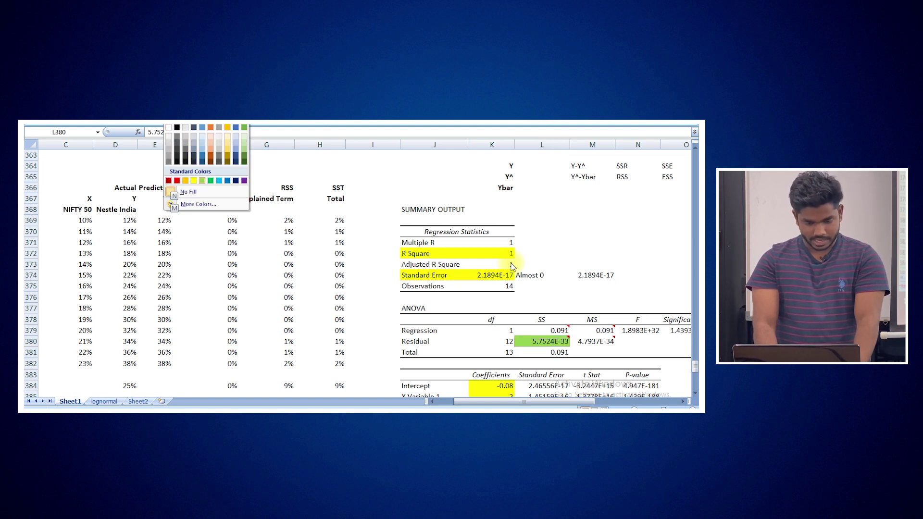
{"action": "key", "text": "Return"}
{"action": "key", "text": "Left"}
{"action": "key", "text": "Left"}
{"action": "key", "text": "Down"}
{"action": "key", "text": "Down"}
{"action": "key", "text": "Left"}
{"action": "key", "text": "Left"}
{"action": "key", "text": "Left"}
{"action": "key", "text": "Left"}
{"action": "key", "text": "Down"}
{"action": "key", "text": "Down"}
Apply the same green fill to the SSR total in F384
{"action": "key", "text": "F4"}
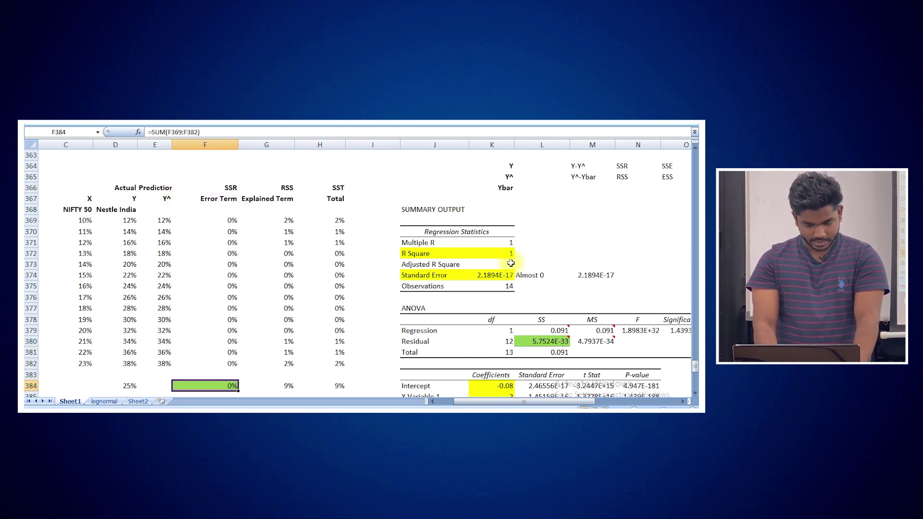
{"action": "scroll", "coordinate": [511, 263], "scroll_direction": "down", "scroll_amount": 1}
{"action": "key", "text": "Up"}
{"action": "key", "text": "Right"}
Move from the green Residual SS to the empty cell O371 beside the summary
{"action": "key", "text": "Right"}
{"action": "key", "text": "Right"}
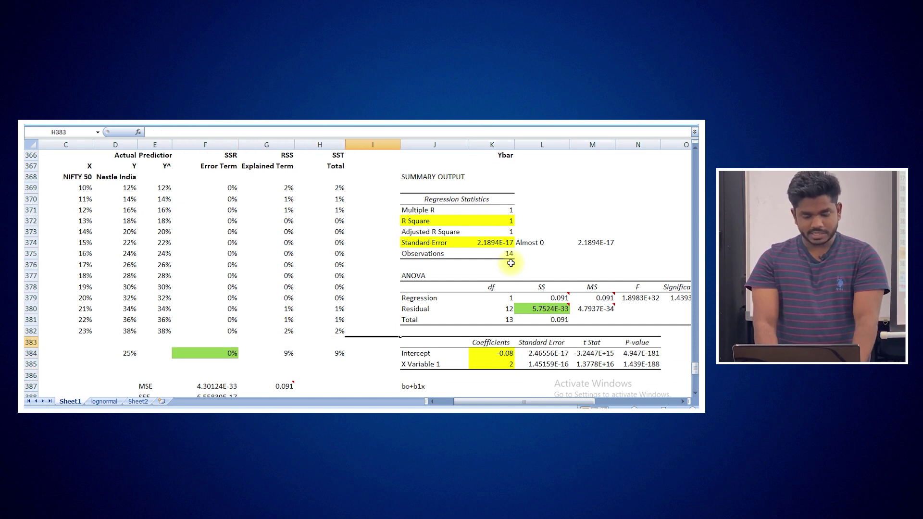
{"action": "key", "text": "Right"}
{"action": "key", "text": "Right"}
{"action": "key", "text": "Right"}
{"action": "key", "text": "Up"}
{"action": "key", "text": "Up"}
{"action": "key", "text": "Up"}
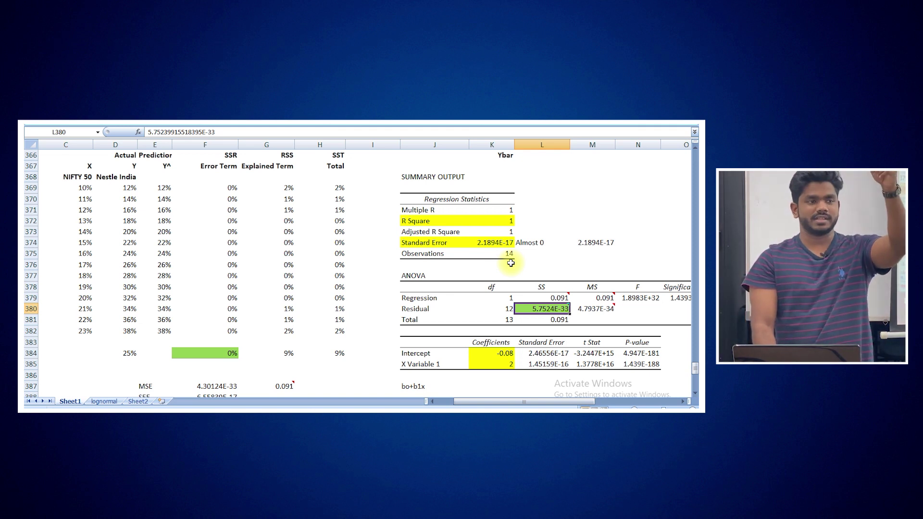
{"action": "key", "text": "Right"}
{"action": "key", "text": "Right"}
{"action": "key", "text": "Right"}
{"action": "key", "text": "Up"}
{"action": "key", "text": "Up"}
{"action": "key", "text": "Up"}
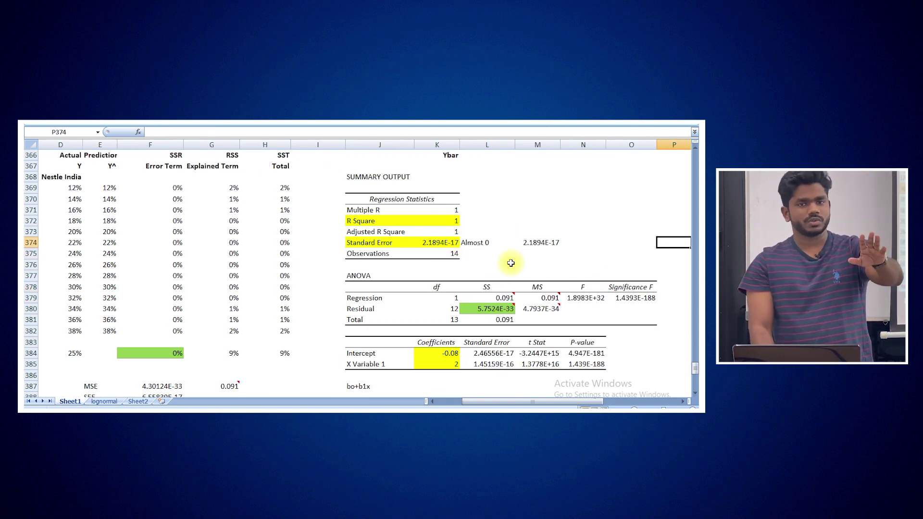
{"action": "key", "text": "Right"}
{"action": "key", "text": "Left"}
{"action": "key", "text": "Left"}
{"action": "key", "text": "Up"}
{"action": "key", "text": "Left"}
{"action": "key", "text": "Up"}
{"action": "key", "text": "Right"}
{"action": "key", "text": "Up"}
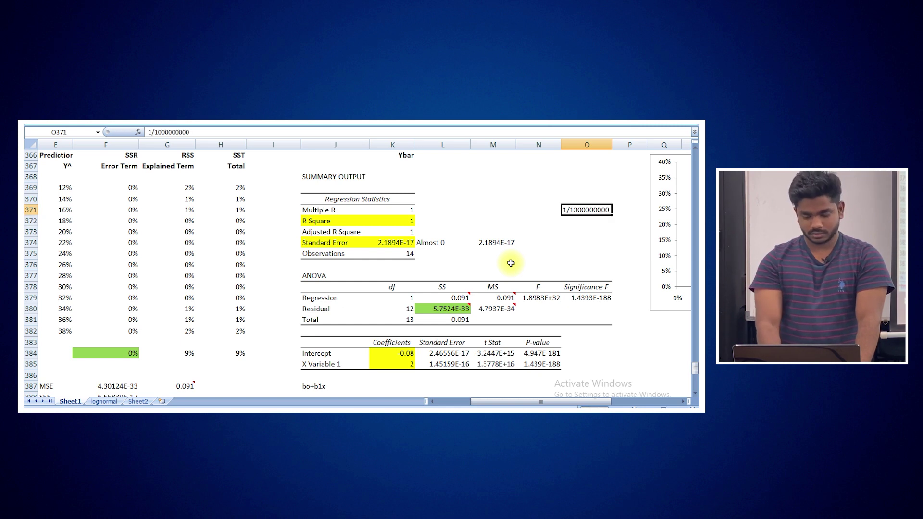
{"action": "key", "text": "Home"}
{"action": "type", "text": "=1/1"}
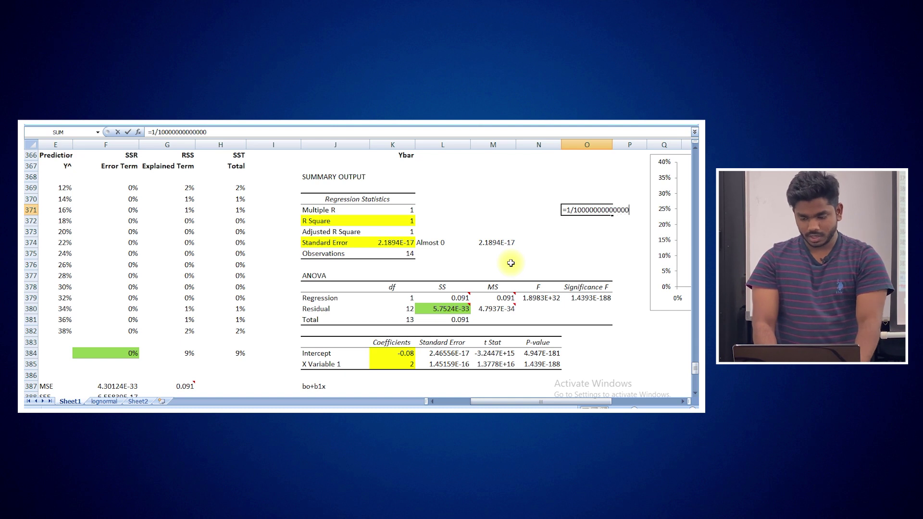
{"action": "type", "text": "0"}
{"action": "key", "text": "Return"}
{"action": "key", "text": "Up"}
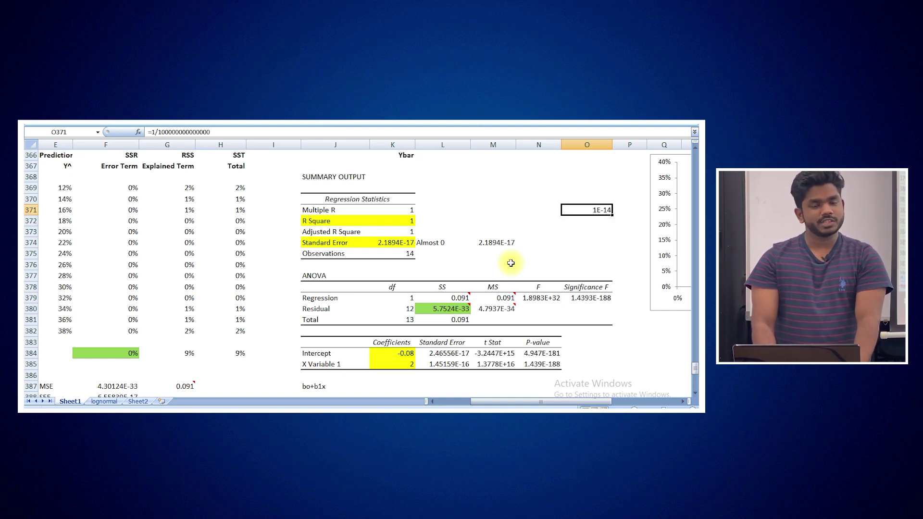
{"action": "key", "text": "F2"}
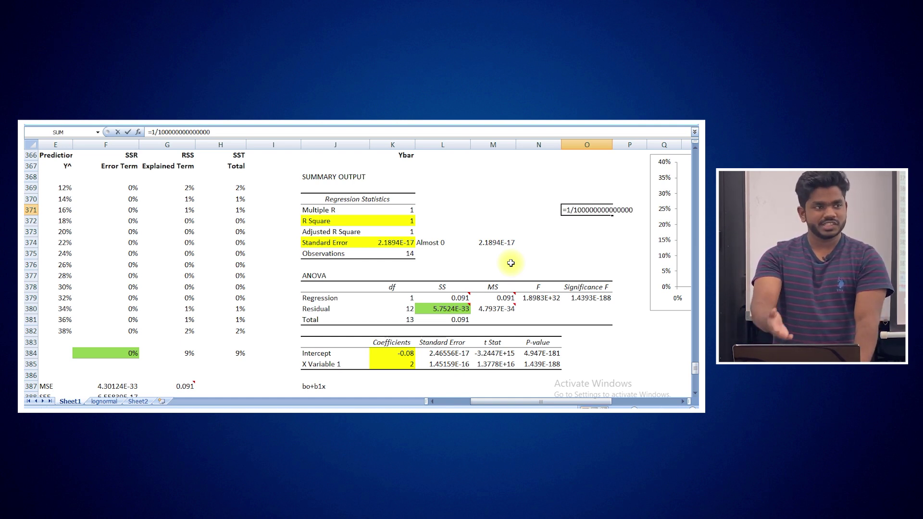
{"action": "key", "text": "Escape"}
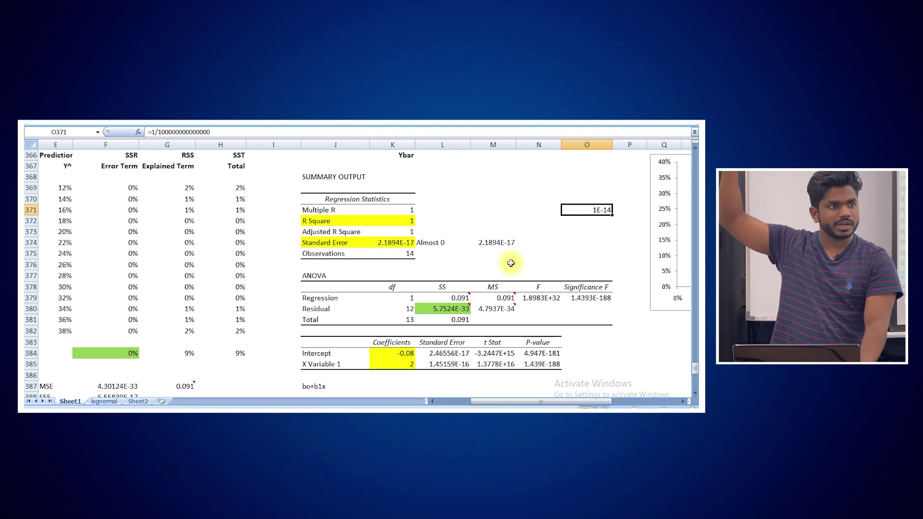
Return to the SSR total in F384
{"action": "key", "text": "Left"}
{"action": "key", "text": "Left"}
{"action": "key", "text": "Down"}
{"action": "key", "text": "Left"}
{"action": "key", "text": "Left"}
{"action": "key", "text": "Down"}
{"action": "key", "text": "Down"}
{"action": "key", "text": "Left"}
{"action": "key", "text": "Left"}
{"action": "key", "text": "Left"}
{"action": "key", "text": "Down"}
{"action": "key", "text": "Down"}
{"action": "key", "text": "Down"}
{"action": "key", "text": "Left"}
{"action": "key", "text": "Left"}
{"action": "key", "text": "Left"}
{"action": "key", "text": "Left"}
{"action": "key", "text": "Right"}
{"action": "key", "text": "Down"}
{"action": "key", "text": "Down"}
{"action": "key", "text": "Down"}
{"action": "key", "text": "Right"}
{"action": "key", "text": "Down"}
{"action": "key", "text": "Down"}
{"action": "key", "text": "Down"}
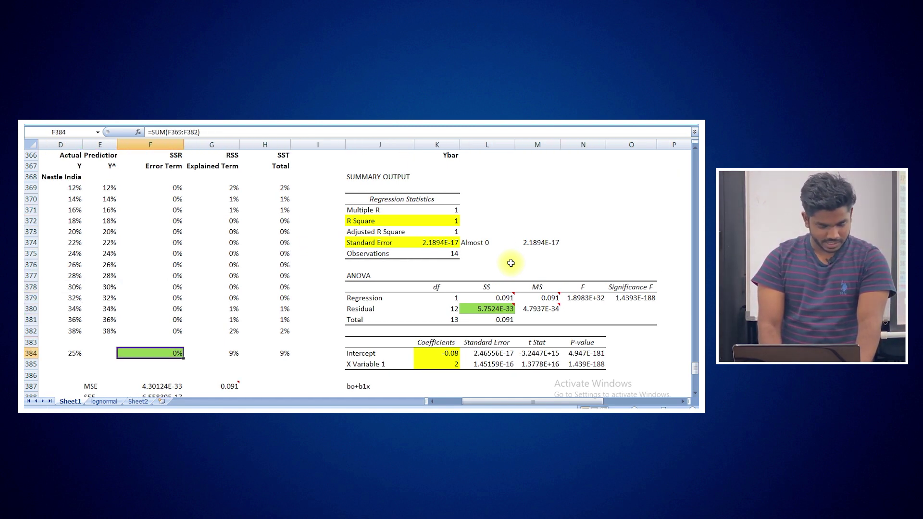
{"action": "key", "text": "Down"}
{"action": "key", "text": "ctrl+alt+v"}
{"action": "key", "text": "v"}
{"action": "key", "text": "Return"}
{"action": "key", "text": "Escape"}
{"action": "key", "text": "Right"}
{"action": "key", "text": "Right"}
{"action": "key", "text": "Up"}
{"action": "key", "text": "Up"}
{"action": "key", "text": "Right"}
{"action": "key", "text": "Right"}
{"action": "key", "text": "Right"}
{"action": "key", "text": "Up"}
{"action": "key", "text": "Up"}
{"action": "key", "text": "Up"}
{"action": "key", "text": "Left"}
{"action": "key", "text": "Left"}
{"action": "key", "text": "Down"}
{"action": "key", "text": "Down"}
{"action": "key", "text": "Down"}
{"action": "key", "text": "Left"}
{"action": "key", "text": "Left"}
{"action": "key", "text": "Left"}
{"action": "key", "text": "Down"}
{"action": "key", "text": "Down"}
{"action": "key", "text": "Right"}
{"action": "key", "text": "Up"}
{"action": "key", "text": "Right"}
{"action": "key", "text": "Right"}
{"action": "key", "text": "Up"}
{"action": "key", "text": "Up"}
{"action": "key", "text": "Up"}
{"action": "key", "text": "Right"}
{"action": "key", "text": "Right"}
{"action": "key", "text": "Up"}
{"action": "key", "text": "Right"}
{"action": "key", "text": "Up"}
{"action": "key", "text": "Left"}
{"action": "key", "text": "Down"}
{"action": "key", "text": "Left"}
{"action": "key", "text": "Down"}
{"action": "key", "text": "Left"}
{"action": "key", "text": "Down"}
{"action": "key", "text": "Left"}
{"action": "key", "text": "Left"}
{"action": "key", "text": "Down"}
{"action": "key", "text": "Down"}
{"action": "key", "text": "Left"}
{"action": "key", "text": "Down"}
{"action": "key", "text": "Up"}
{"action": "key", "text": "ctrl+c"}
{"action": "key", "text": "Down"}
{"action": "key", "text": "ctrl+alt+v"}
{"action": "key", "text": "t"}
{"action": "key", "text": "Return"}
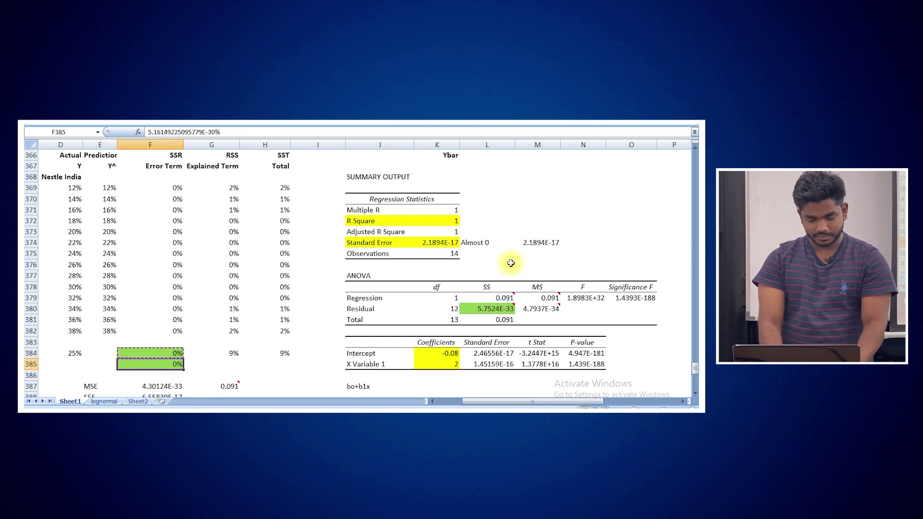
{"action": "key", "text": "ctrl+alt+v"}
{"action": "key", "text": "Return"}
{"action": "key", "text": "ctrl+z"}
{"action": "key", "text": "ctrl+y"}
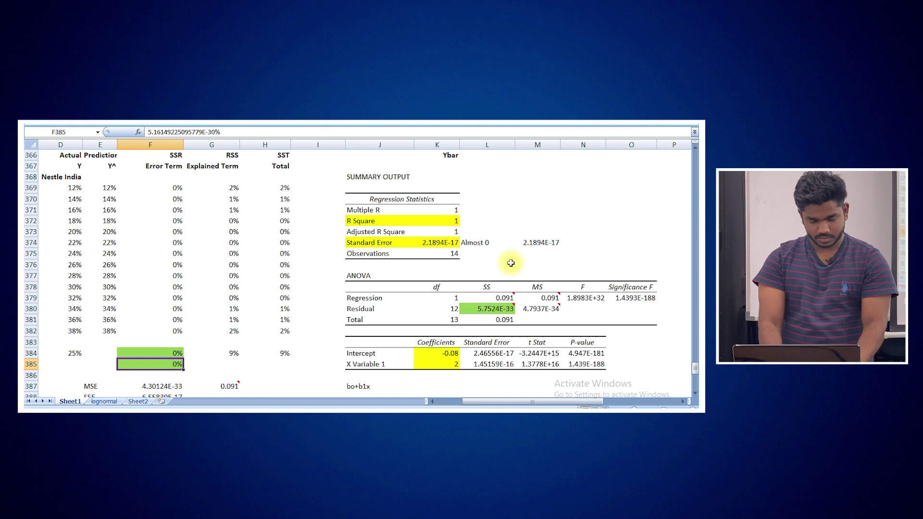
{"action": "key", "text": "Delete"}
{"action": "key", "text": "Up"}
{"action": "key", "text": "F2"}
{"action": "key", "text": "Return"}
{"action": "key", "text": "Up"}
{"action": "key", "text": "ctrl+c"}
{"action": "key", "text": "Down"}
{"action": "key", "text": "ctrl+alt+v"}
{"action": "key", "text": "Return"}
{"action": "key", "text": "F2"}
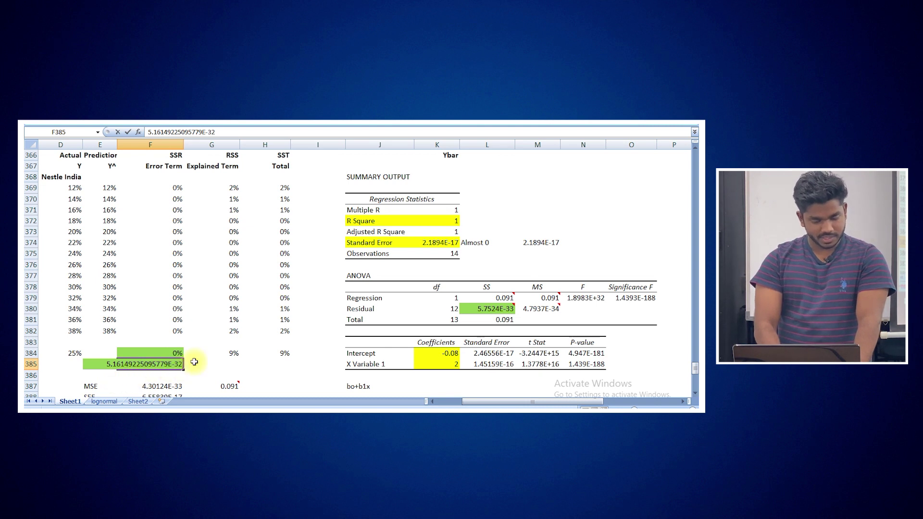
{"action": "left_click", "coordinate": [502, 312]}
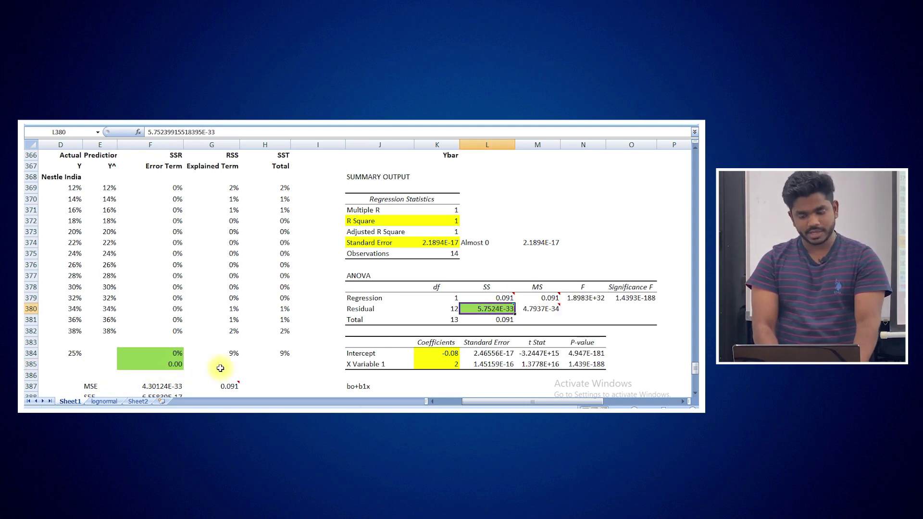
{"action": "left_click", "coordinate": [175, 364]}
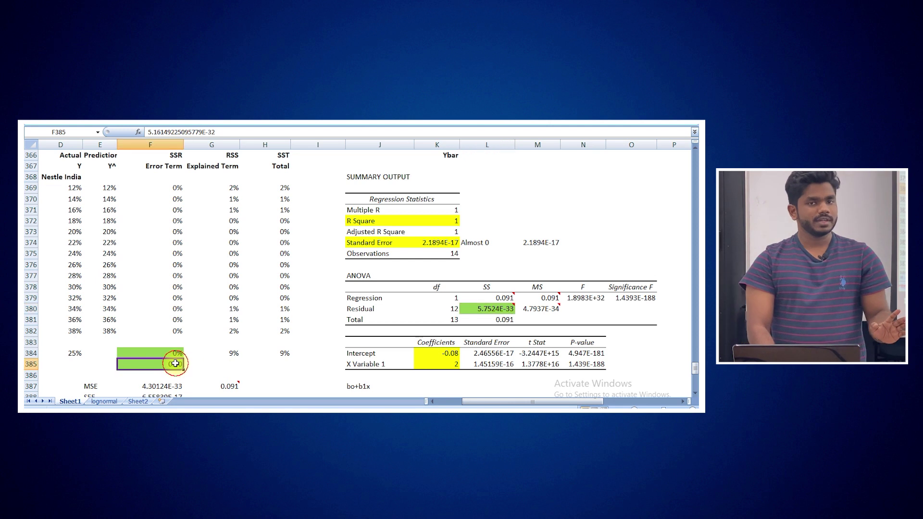
{"action": "key", "text": "ctrl+z"}
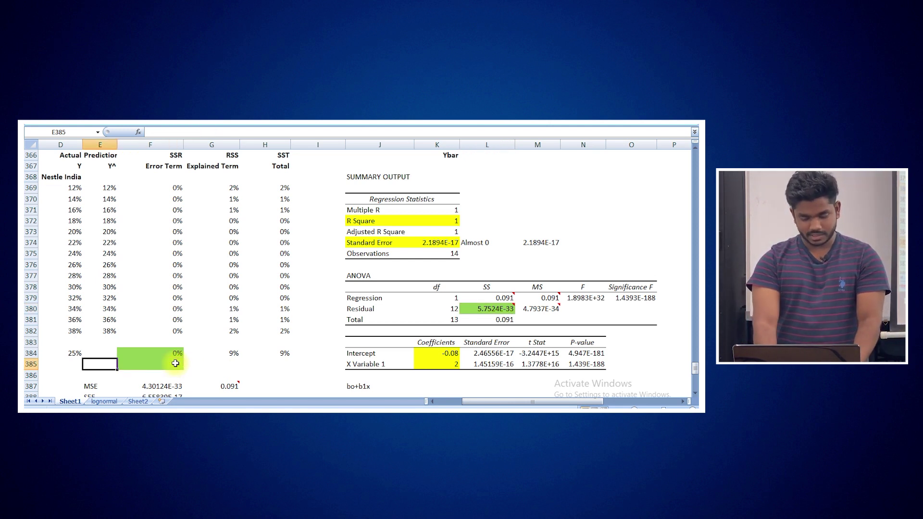
{"action": "key", "text": "ctrl+alt+v"}
{"action": "key", "text": "Escape"}
Dismiss the paste and inspect the predicted Y^ formulas beside the SSR column
{"action": "key", "text": "Right"}
{"action": "key", "text": "Right"}
{"action": "key", "text": "Left"}
{"action": "key", "text": "Up"}
{"action": "key", "text": "Up"}
{"action": "key", "text": "Up"}
{"action": "key", "text": "ctrl+Up"}
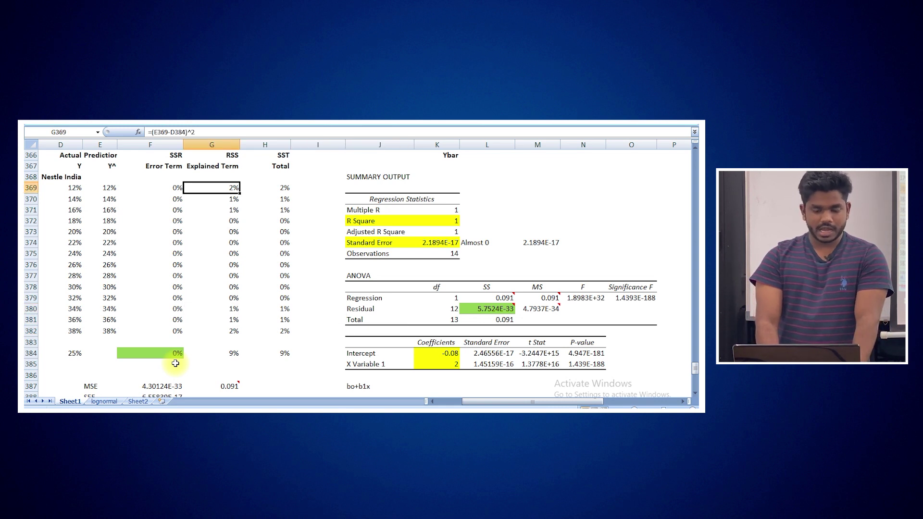
{"action": "key", "text": "Left"}
{"action": "key", "text": "Left"}
{"action": "key", "text": "Left"}
{"action": "key", "text": "Left"}
{"action": "key", "text": "Up"}
{"action": "key", "text": "Right"}
{"action": "key", "text": "Right"}
{"action": "key", "text": "Right"}
{"action": "key", "text": "Up"}
{"action": "key", "text": "Up"}
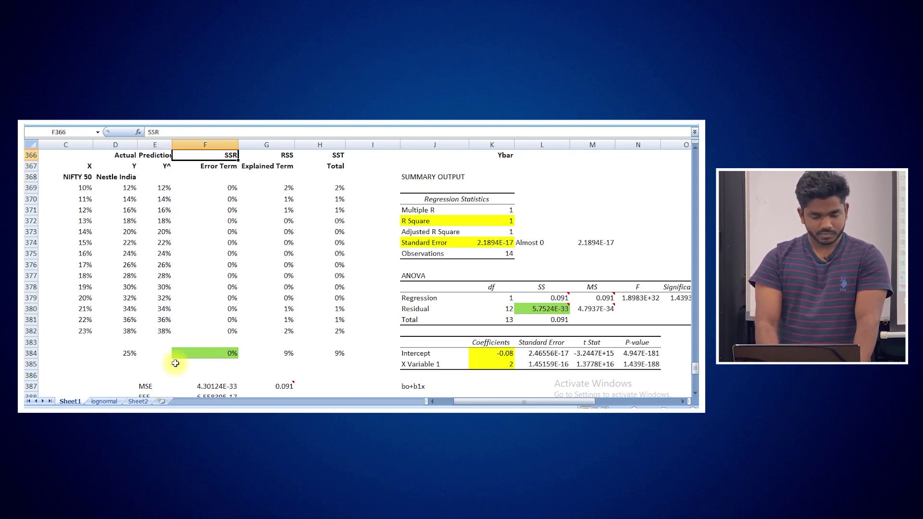
{"action": "key", "text": "Left"}
{"action": "key", "text": "Down"}
{"action": "key", "text": "Down"}
{"action": "key", "text": "Down"}
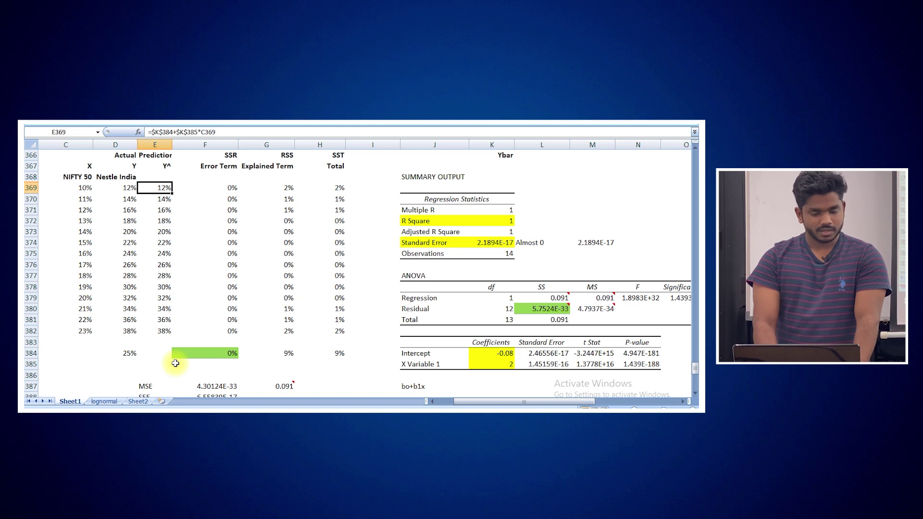
{"action": "key", "text": "Down"}
Recompute Ybar in D384 as =AVERAGE(D369:D382) of the Nestle India returns, giving 25%
{"action": "key", "text": "Down"}
{"action": "key", "text": "Down"}
{"action": "key", "text": "Down"}
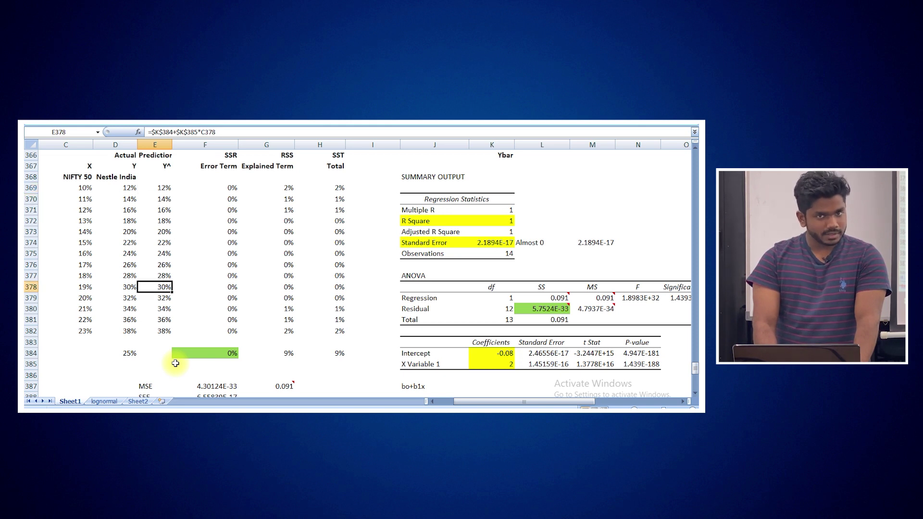
{"action": "key", "text": "Down"}
{"action": "key", "text": "Down"}
{"action": "key", "text": "Down"}
{"action": "key", "text": "Left"}
{"action": "key", "text": "Down"}
{"action": "key", "text": "Down"}
{"action": "key", "text": "Down"}
{"action": "key", "text": "Up"}
{"action": "key", "text": "Up"}
{"action": "key", "text": "ctrl+Up"}
{"action": "key", "text": "Down"}
{"action": "key", "text": "Down"}
{"action": "key", "text": "Down"}
{"action": "key", "text": "ctrl+shift+Down"}
{"action": "key", "text": "Down"}
{"action": "key", "text": "Down"}
{"action": "key", "text": "Down"}
{"action": "key", "text": "ctrl+Down"}
{"action": "key", "text": "Down"}
{"action": "key", "text": "Down"}
{"action": "type", "text": "=aver"}
{"action": "key", "text": "Tab"}
{"action": "key", "text": "ctrl+shift+Up"}
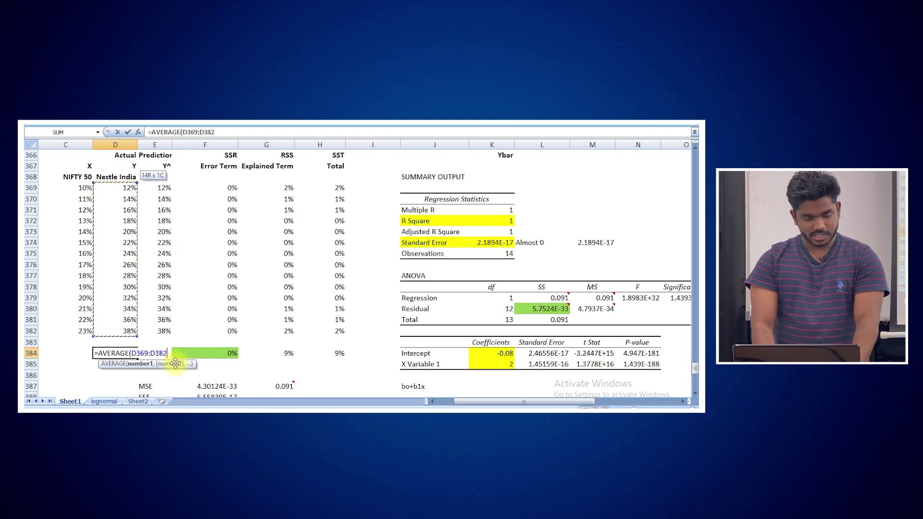
{"action": "key", "text": "ctrl+Return"}
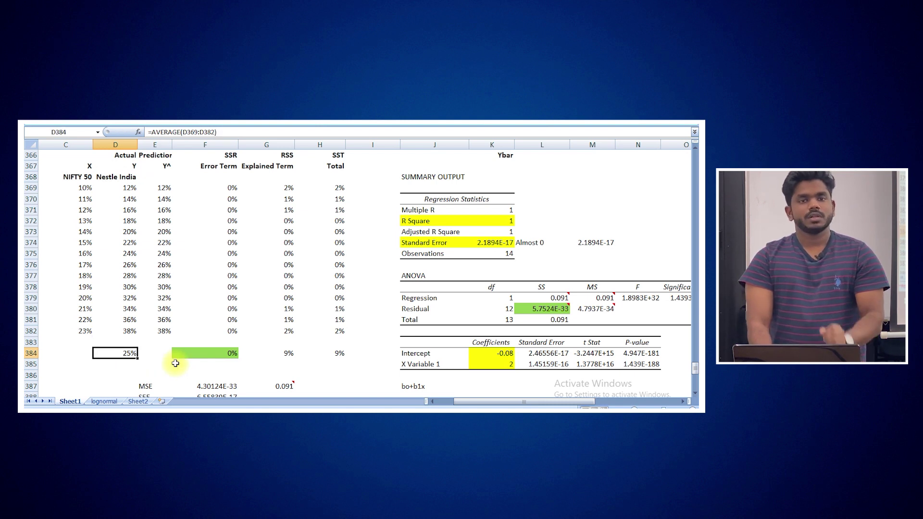
Enter the squared deviation formula =(E369-D384)^2 in G369
{"action": "key", "text": "Right"}
{"action": "key", "text": "Right"}
{"action": "key", "text": "Up"}
{"action": "key", "text": "Up"}
{"action": "key", "text": "Up"}
{"action": "key", "text": "Up"}
{"action": "key", "text": "Up"}
{"action": "key", "text": "Right"}
{"action": "key", "text": "Up"}
{"action": "key", "text": "Up"}
{"action": "key", "text": "Up"}
{"action": "key", "text": "Up"}
{"action": "key", "text": "Up"}
{"action": "type", "text": "="}
{"action": "key", "text": "Left"}
{"action": "key", "text": "Left"}
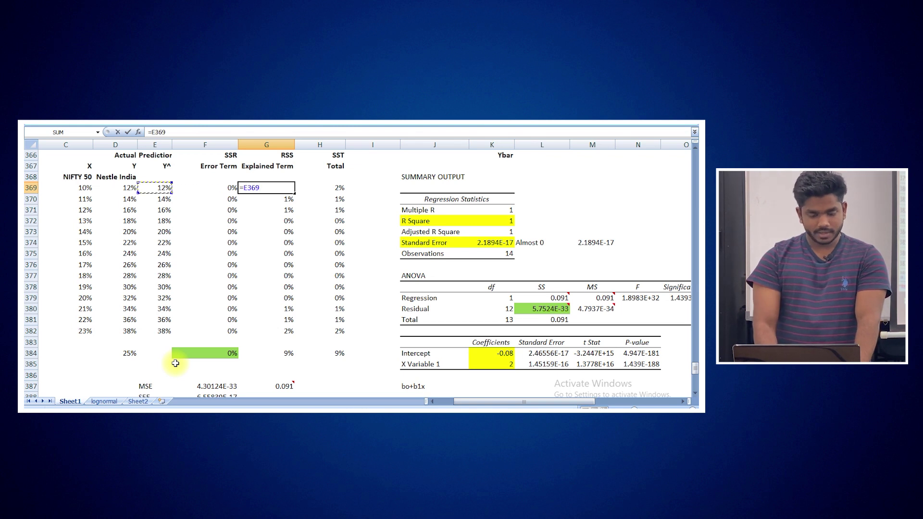
{"action": "key", "text": "Down"}
{"action": "key", "text": "Down"}
{"action": "key", "text": "Down"}
{"action": "key", "text": "Down"}
{"action": "key", "text": "Left"}
{"action": "key", "text": "Left"}
{"action": "key", "text": "Down"}
{"action": "key", "text": "Down"}
{"action": "key", "text": "Down"}
{"action": "key", "text": "Left"}
{"action": "key", "text": "Down"}
{"action": "key", "text": "Down"}
{"action": "key", "text": "Down"}
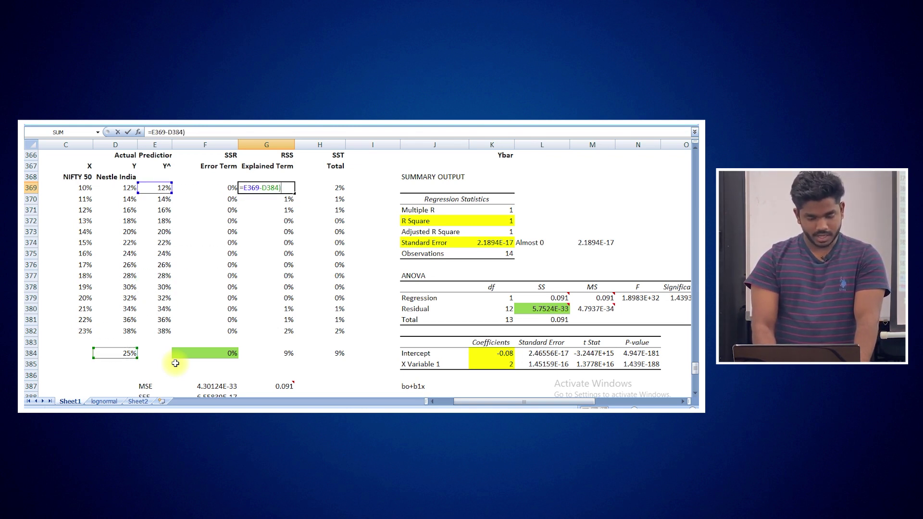
{"action": "type", "text": "("}
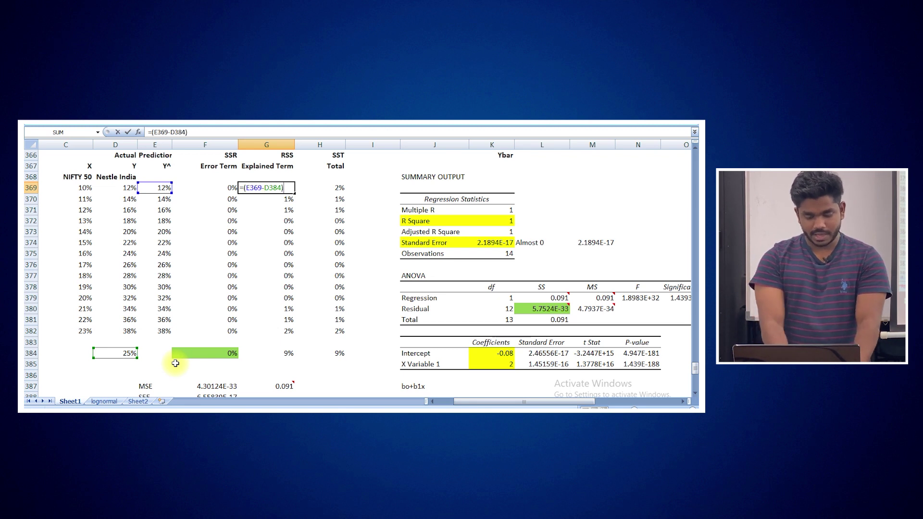
{"action": "type", "text": "2"}
{"action": "key", "text": "Return"}
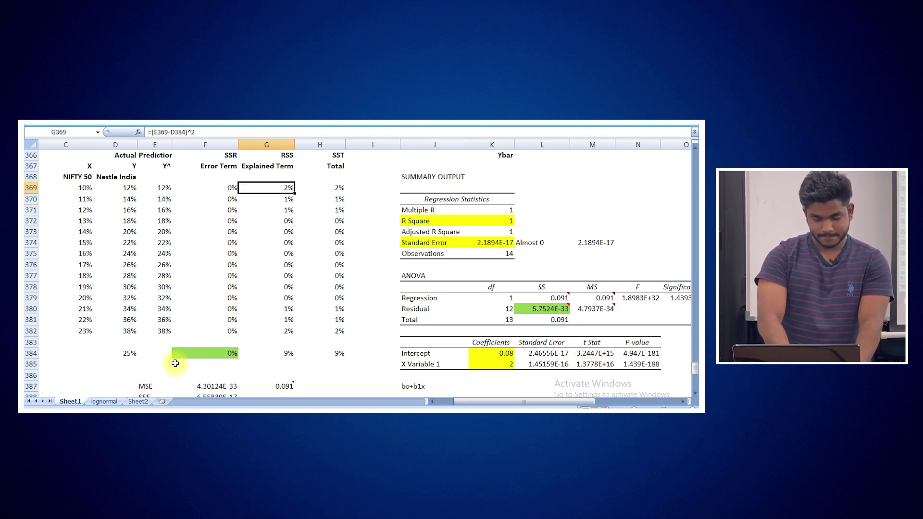
Total the RSS column with SUM in G384 and paste the value 0.091 into G385
{"action": "key", "text": "Down"}
{"action": "key", "text": "Down"}
{"action": "key", "text": "Down"}
{"action": "key", "text": "Down"}
{"action": "key", "text": "Down"}
{"action": "key", "text": "Down"}
{"action": "key", "text": "Down"}
{"action": "key", "text": "Down"}
{"action": "key", "text": "Down"}
{"action": "key", "text": "alt+equal"}
{"action": "key", "text": "ctrl+Return"}
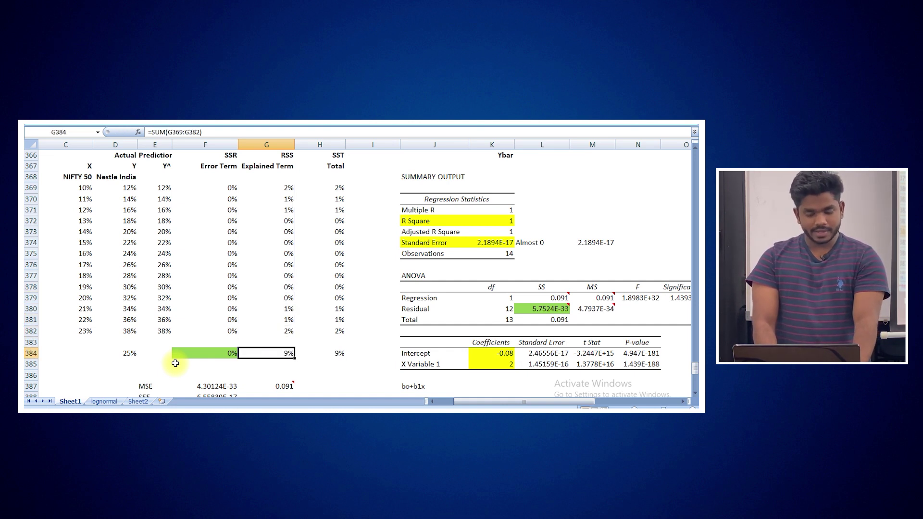
{"action": "key", "text": "Down"}
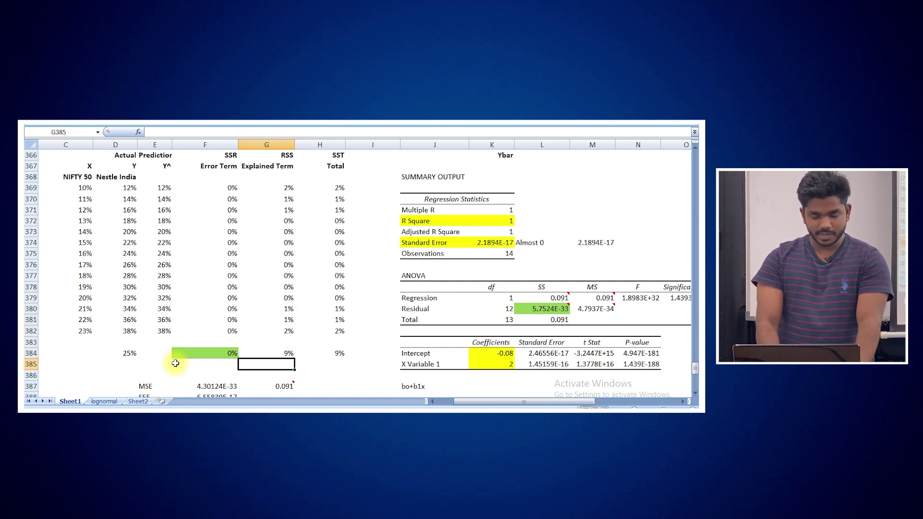
{"action": "key", "text": "ctrl+alt+v"}
{"action": "key", "text": "v"}
{"action": "key", "text": "Return"}
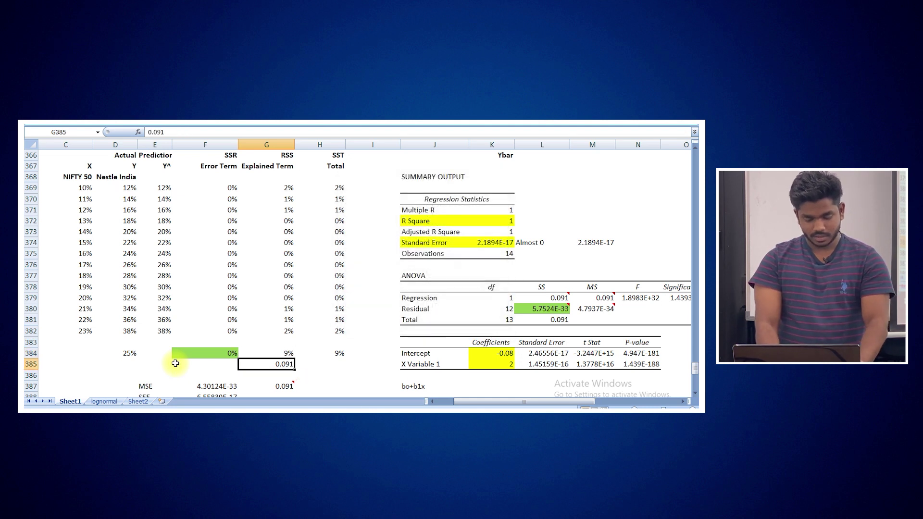
Fill the Regression SS in L379 and the RSS value in G385 grey
{"action": "key", "text": "Right"}
{"action": "key", "text": "Right"}
{"action": "key", "text": "Right"}
{"action": "key", "text": "Right"}
{"action": "key", "text": "Right"}
{"action": "key", "text": "Up"}
{"action": "key", "text": "Up"}
{"action": "key", "text": "Up"}
{"action": "key", "text": "Up"}
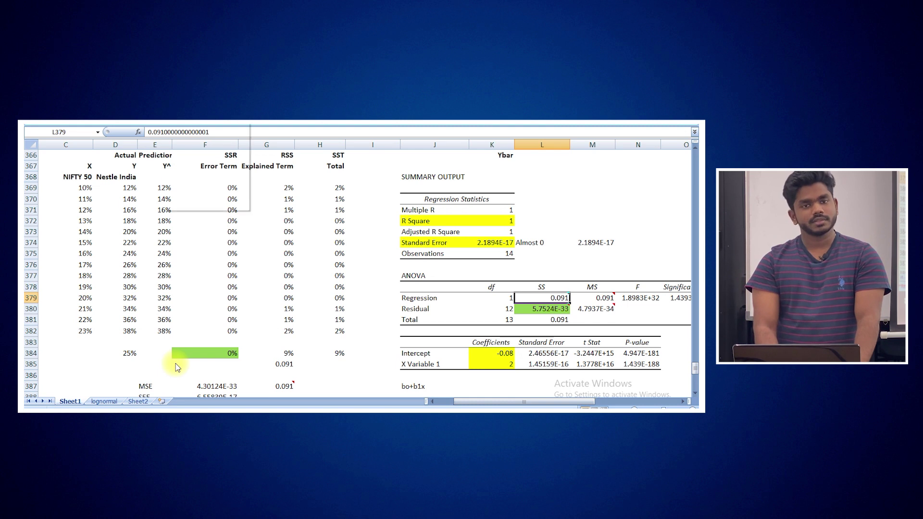
{"action": "key", "text": "alt+h"}
{"action": "key", "text": "h"}
{"action": "key", "text": "Down"}
{"action": "key", "text": "Down"}
{"action": "key", "text": "Return"}
{"action": "key", "text": "Left"}
{"action": "key", "text": "Left"}
{"action": "key", "text": "Left"}
{"action": "key", "text": "Left"}
{"action": "key", "text": "Down"}
{"action": "key", "text": "Down"}
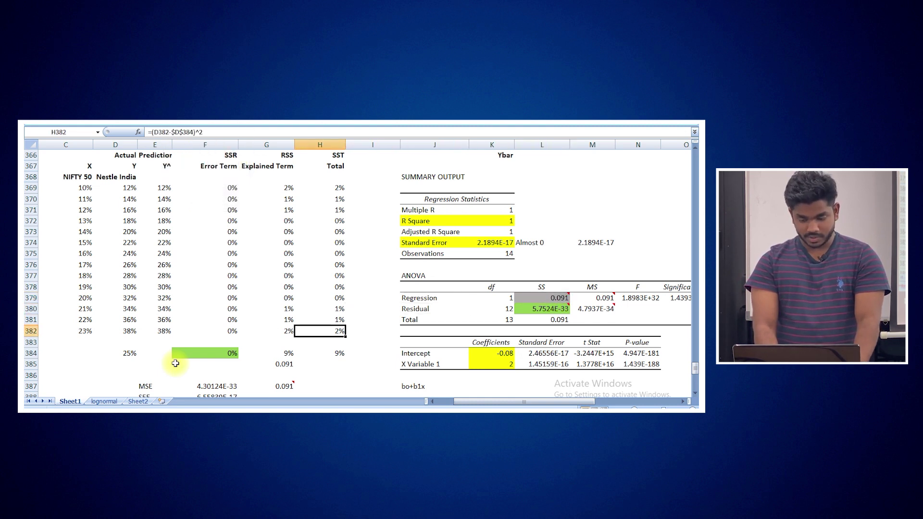
{"action": "key", "text": "Left"}
{"action": "key", "text": "Down"}
{"action": "key", "text": "Down"}
{"action": "key", "text": "Down"}
{"action": "key", "text": "Down"}
{"action": "key", "text": "Right"}
{"action": "key", "text": "Right"}
{"action": "key", "text": "Right"}
{"action": "key", "text": "Up"}
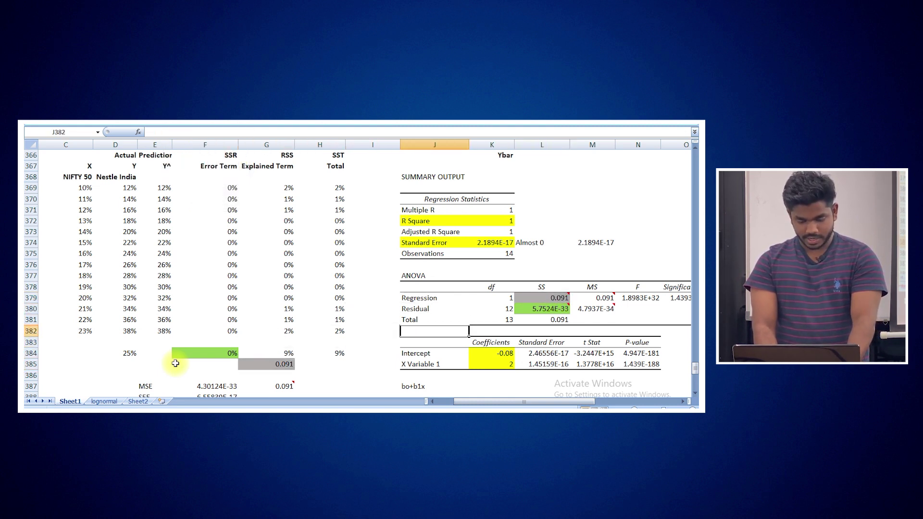
{"action": "key", "text": "Right"}
Compare the Regression SS and MS values in the ANOVA table
{"action": "key", "text": "Up"}
{"action": "key", "text": "Up"}
{"action": "key", "text": "Right"}
{"action": "key", "text": "Right"}
{"action": "key", "text": "Up"}
{"action": "key", "text": "Up"}
{"action": "key", "text": "Up"}
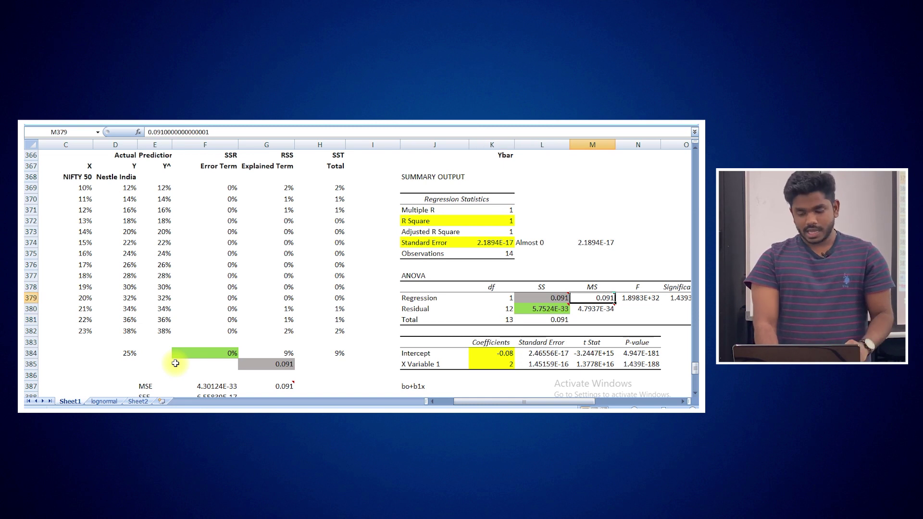
{"action": "key", "text": "Left"}
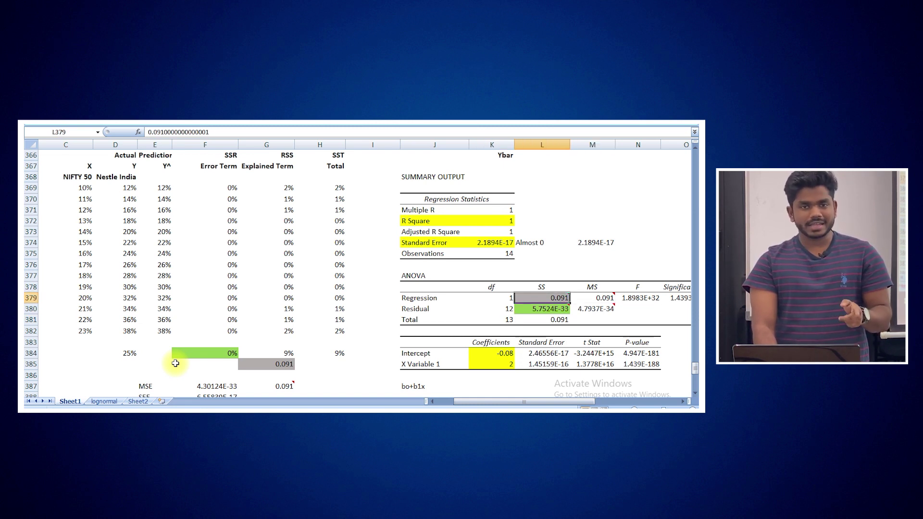
{"action": "key", "text": "Right"}
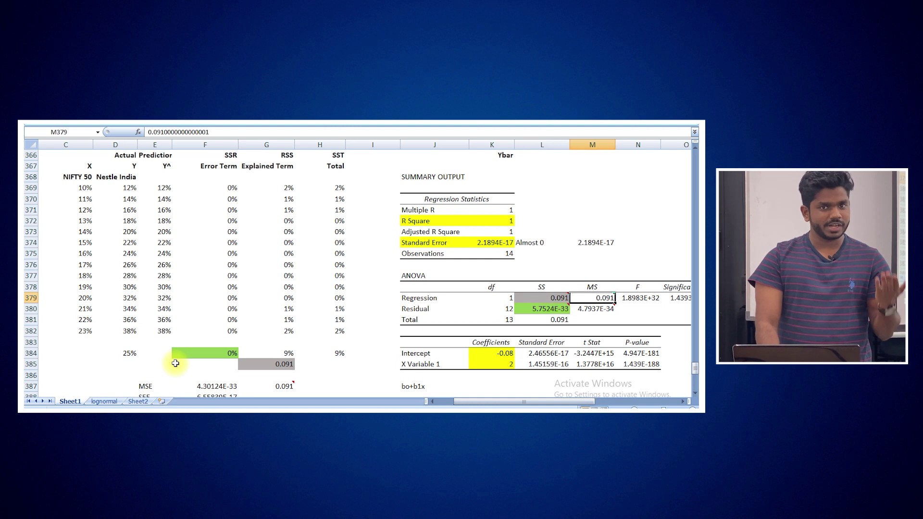
{"action": "key", "text": "Down"}
{"action": "key", "text": "Left"}
{"action": "key", "text": "Down"}
{"action": "key", "text": "Left"}
{"action": "key", "text": "Down"}
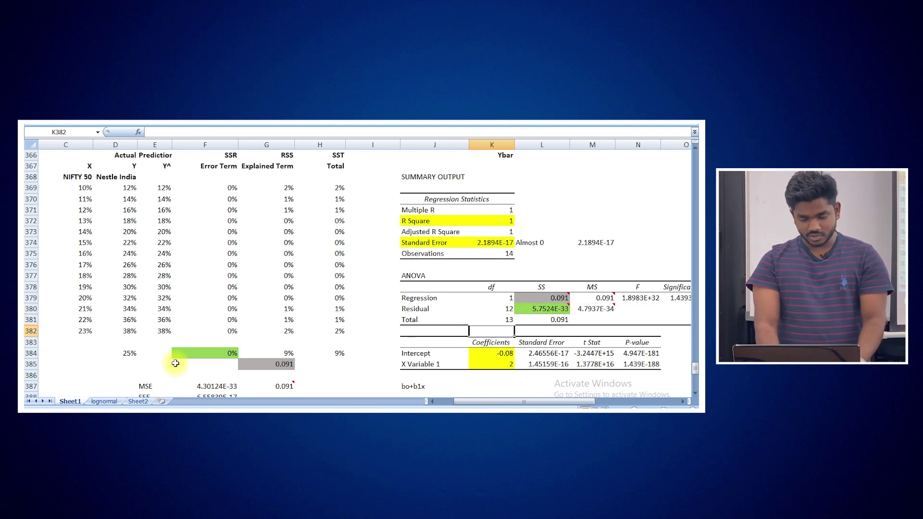
{"action": "key", "text": "Up"}
{"action": "key", "text": "Up"}
{"action": "key", "text": "Up"}
{"action": "key", "text": "Right"}
{"action": "key", "text": "Right"}
Review the formula in G387, the SEE and Rsquared rows, and the Residual MS value
{"action": "key", "text": "Left"}
{"action": "key", "text": "Left"}
{"action": "key", "text": "Left"}
{"action": "key", "text": "Down"}
{"action": "key", "text": "Down"}
{"action": "key", "text": "Left"}
{"action": "key", "text": "Left"}
{"action": "key", "text": "Down"}
{"action": "key", "text": "Down"}
{"action": "key", "text": "Down"}
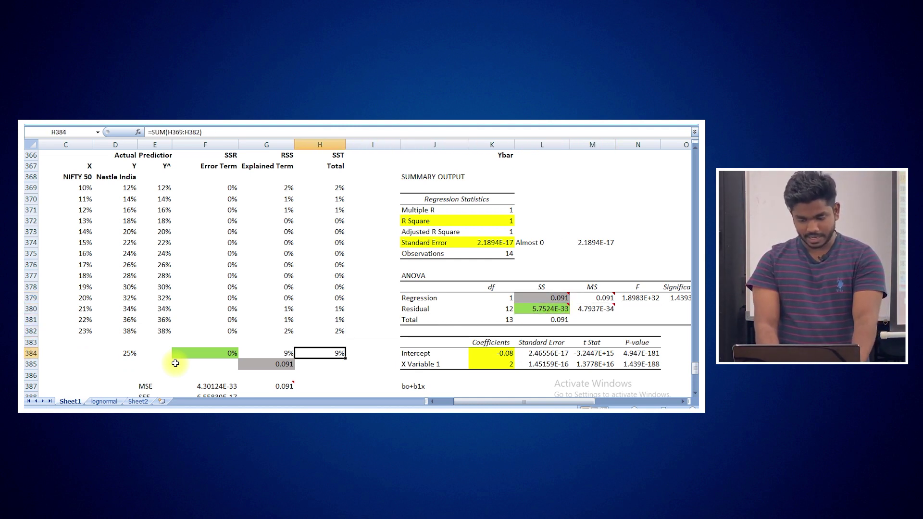
{"action": "key", "text": "Left"}
{"action": "key", "text": "Down"}
{"action": "key", "text": "Down"}
{"action": "key", "text": "Down"}
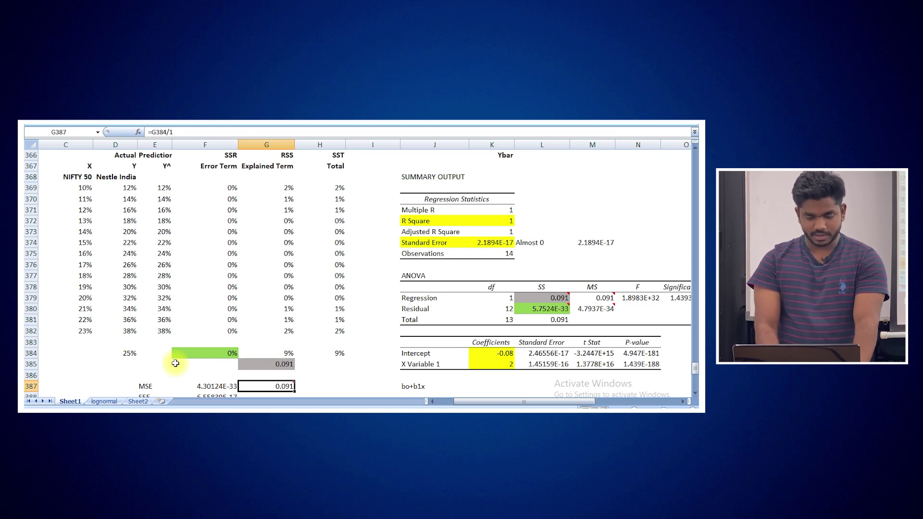
{"action": "key", "text": "Down"}
{"action": "key", "text": "Down"}
{"action": "key", "text": "Down"}
{"action": "key", "text": "Up"}
{"action": "key", "text": "Left"}
{"action": "key", "text": "Up"}
{"action": "key", "text": "Up"}
{"action": "key", "text": "Up"}
{"action": "key", "text": "Right"}
{"action": "key", "text": "Up"}
{"action": "key", "text": "Right"}
{"action": "key", "text": "Right"}
{"action": "key", "text": "Right"}
{"action": "key", "text": "Up"}
{"action": "key", "text": "Up"}
{"action": "key", "text": "Right"}
{"action": "key", "text": "Right"}
{"action": "key", "text": "Right"}
{"action": "key", "text": "Up"}
{"action": "key", "text": "Up"}
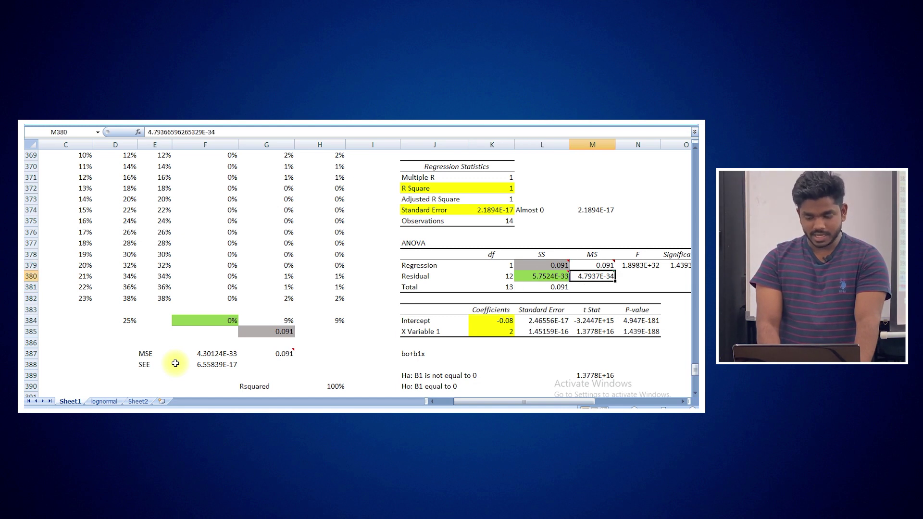
{"action": "key", "text": "Left"}
{"action": "key", "text": "Left"}
{"action": "key", "text": "Down"}
{"action": "key", "text": "Down"}
{"action": "key", "text": "Down"}
{"action": "key", "text": "Left"}
{"action": "key", "text": "Left"}
{"action": "key", "text": "Left"}
{"action": "key", "text": "Down"}
{"action": "key", "text": "Left"}
{"action": "key", "text": "Down"}
{"action": "key", "text": "Up"}
{"action": "key", "text": "Right"}
{"action": "key", "text": "Right"}
{"action": "key", "text": "Right"}
{"action": "key", "text": "Right"}
{"action": "key", "text": "Up"}
{"action": "key", "text": "Up"}
{"action": "key", "text": "Up"}
{"action": "key", "text": "Right"}
{"action": "key", "text": "Right"}
{"action": "key", "text": "Up"}
{"action": "key", "text": "Left"}
{"action": "key", "text": "Left"}
{"action": "key", "text": "Left"}
{"action": "key", "text": "Down"}
{"action": "key", "text": "Down"}
{"action": "key", "text": "Left"}
{"action": "key", "text": "Left"}
{"action": "key", "text": "Left"}
{"action": "key", "text": "Down"}
{"action": "key", "text": "Down"}
{"action": "key", "text": "Left"}
{"action": "key", "text": "Down"}
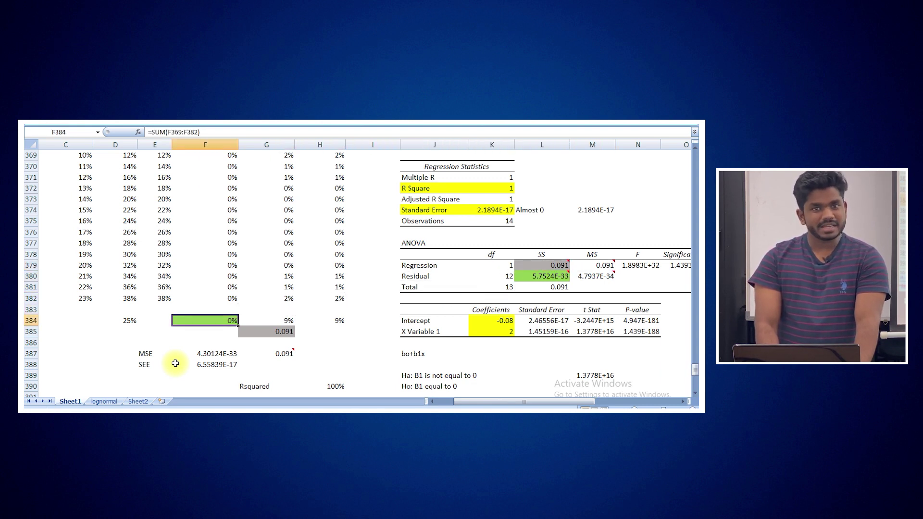
{"action": "key", "text": "Down"}
{"action": "key", "text": "Left"}
{"action": "key", "text": "Left"}
{"action": "key", "text": "Left"}
{"action": "key", "text": "Left"}
{"action": "key", "text": "Right"}
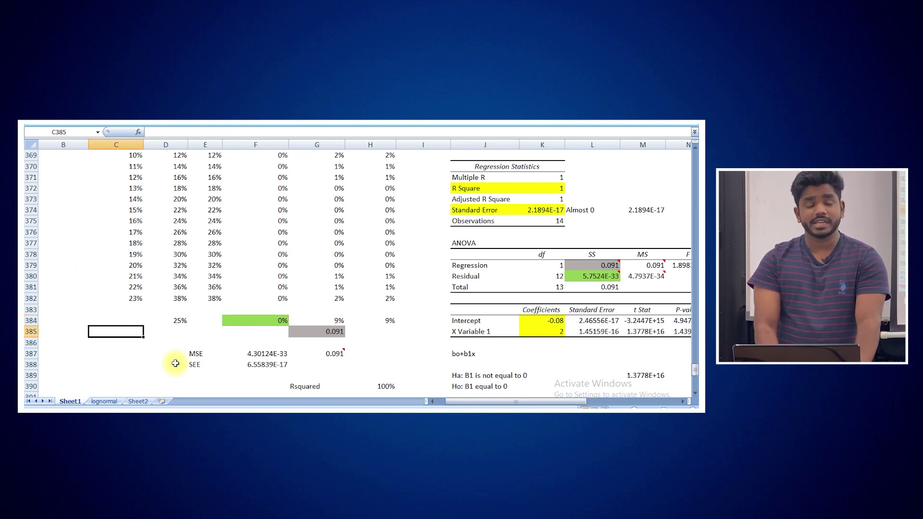
{"action": "key", "text": "Down"}
{"action": "key", "text": "Right"}
{"action": "key", "text": "Right"}
{"action": "key", "text": "Right"}
{"action": "key", "text": "Down"}
{"action": "key", "text": "F2"}
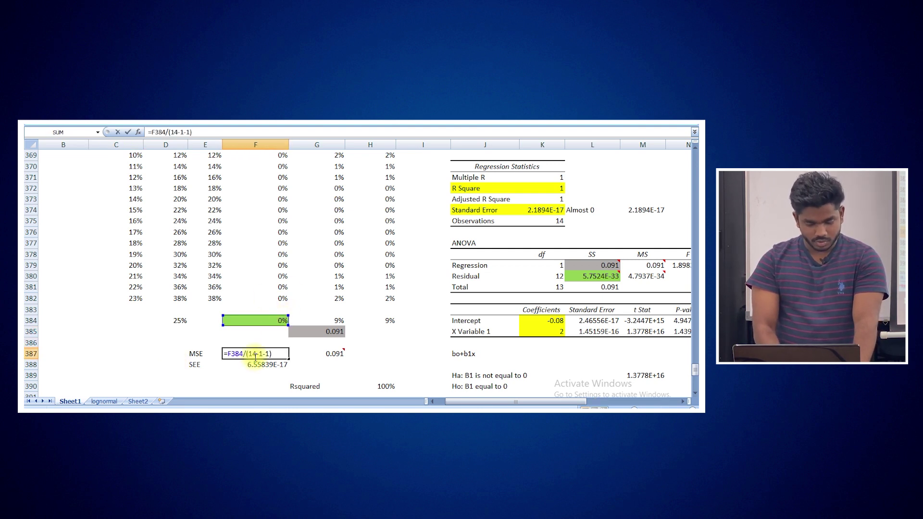
{"action": "key", "text": "Escape"}
{"action": "key", "text": "Right"}
{"action": "key", "text": "Right"}
{"action": "key", "text": "Up"}
{"action": "key", "text": "Up"}
{"action": "key", "text": "Up"}
{"action": "key", "text": "Up"}
{"action": "key", "text": "Right"}
{"action": "key", "text": "Right"}
{"action": "key", "text": "Right"}
{"action": "key", "text": "Right"}
{"action": "key", "text": "Right"}
{"action": "key", "text": "Up"}
{"action": "key", "text": "Up"}
{"action": "key", "text": "Up"}
{"action": "key", "text": "Down"}
{"action": "key", "text": "Down"}
{"action": "key", "text": "Down"}
{"action": "key", "text": "Left"}
{"action": "key", "text": "Left"}
{"action": "key", "text": "Left"}
{"action": "key", "text": "Left"}
{"action": "key", "text": "Left"}
{"action": "key", "text": "Left"}
{"action": "key", "text": "Down"}
{"action": "key", "text": "Down"}
{"action": "key", "text": "Down"}
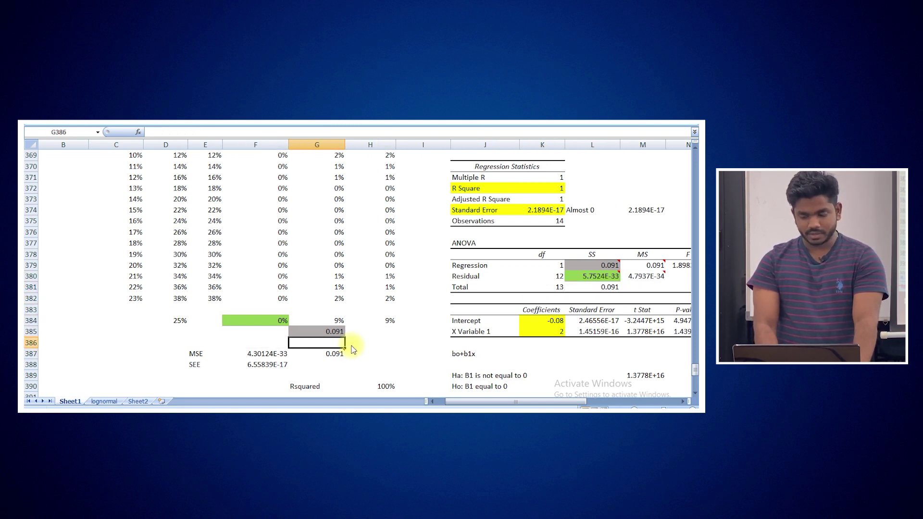
{"action": "key", "text": "Left"}
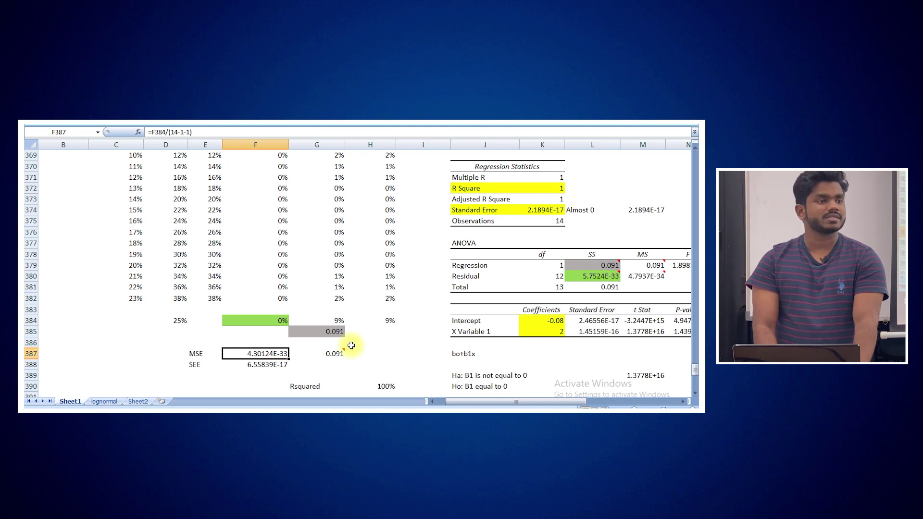
{"action": "key", "text": "Down"}
{"action": "key", "text": "Up"}
{"action": "key", "text": "Right"}
{"action": "key", "text": "Left"}
{"action": "key", "text": "Down"}
{"action": "key", "text": "F2"}
{"action": "key", "text": "Escape"}
{"action": "key", "text": "Up"}
{"action": "key", "text": "F2"}
{"action": "key", "text": "Escape"}
{"action": "key", "text": "Down"}
Highlight the manually computed SEE value with a yellow fill
{"action": "key", "text": "F2"}
{"action": "key", "text": "Escape"}
{"action": "key", "text": "alt+h"}
{"action": "key", "text": "h"}
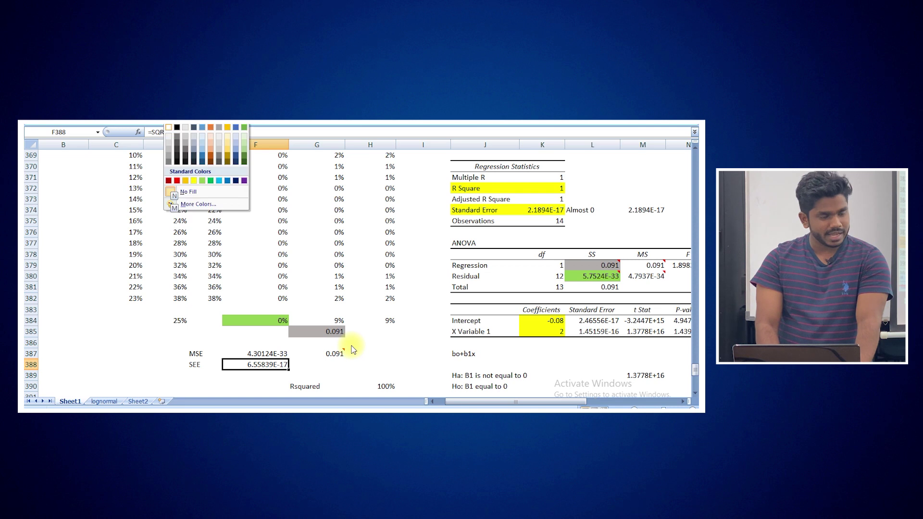
{"action": "key", "text": "Down"}
{"action": "key", "text": "Down"}
{"action": "key", "text": "Down"}
{"action": "key", "text": "Down"}
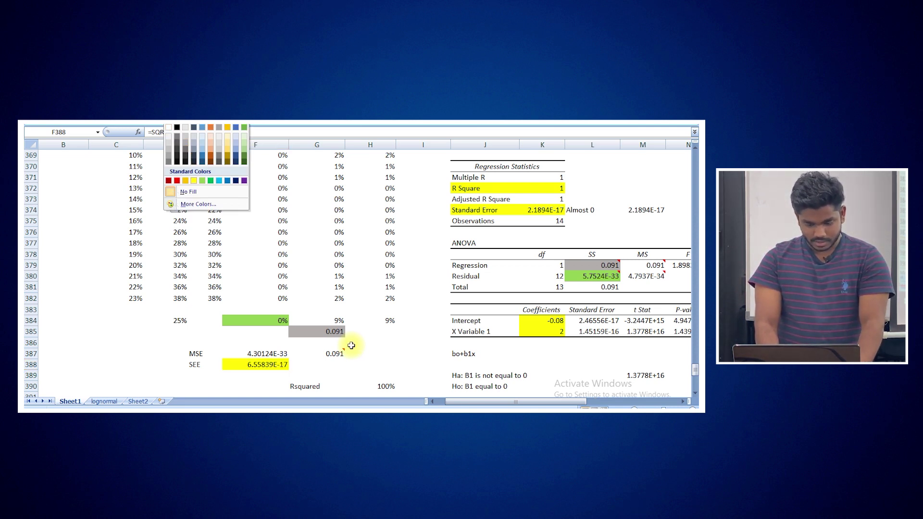
{"action": "key", "text": "Return"}
Compare the SEE with the summary output's Standard Error and Observations count
{"action": "key", "text": "Right"}
{"action": "key", "text": "Right"}
{"action": "key", "text": "Right"}
{"action": "key", "text": "Up"}
{"action": "key", "text": "Up"}
{"action": "key", "text": "Up"}
{"action": "key", "text": "Up"}
{"action": "key", "text": "Up"}
{"action": "key", "text": "Up"}
{"action": "key", "text": "Right"}
{"action": "key", "text": "Up"}
{"action": "key", "text": "Up"}
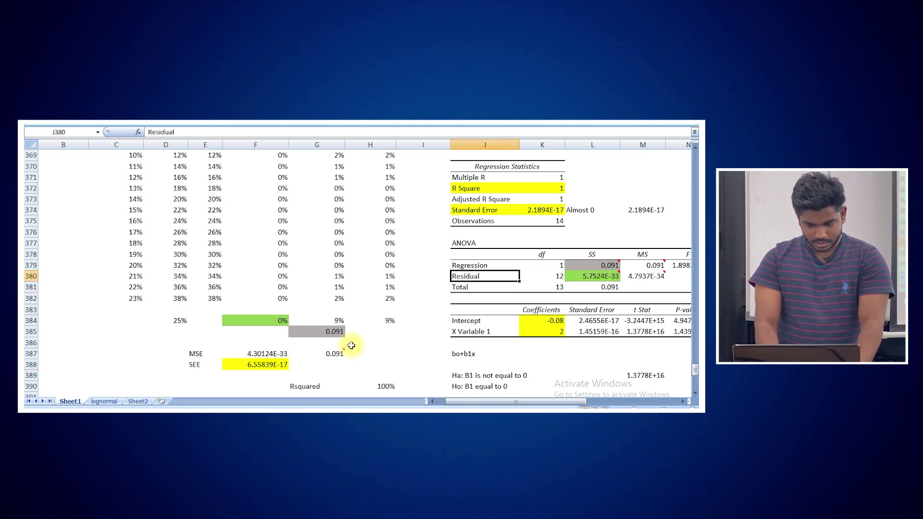
{"action": "key", "text": "Right"}
{"action": "key", "text": "Up"}
{"action": "key", "text": "Up"}
{"action": "key", "text": "Up"}
{"action": "key", "text": "Up"}
{"action": "key", "text": "Up"}
{"action": "key", "text": "Right"}
{"action": "key", "text": "Left"}
{"action": "key", "text": "Left"}
{"action": "key", "text": "Left"}
{"action": "key", "text": "Down"}
{"action": "key", "text": "Down"}
{"action": "key", "text": "Down"}
{"action": "key", "text": "Left"}
{"action": "key", "text": "Left"}
{"action": "key", "text": "Down"}
{"action": "key", "text": "Down"}
{"action": "key", "text": "Down"}
{"action": "key", "text": "Down"}
{"action": "key", "text": "Left"}
{"action": "key", "text": "Down"}
{"action": "key", "text": "Down"}
{"action": "key", "text": "Down"}
{"action": "key", "text": "Right"}
{"action": "key", "text": "Up"}
{"action": "key", "text": "Right"}
{"action": "key", "text": "Up"}
{"action": "key", "text": "Right"}
{"action": "key", "text": "Right"}
{"action": "key", "text": "Up"}
{"action": "key", "text": "Up"}
{"action": "key", "text": "Up"}
{"action": "key", "text": "Left"}
{"action": "key", "text": "Left"}
{"action": "key", "text": "Left"}
{"action": "key", "text": "Left"}
{"action": "key", "text": "Down"}
{"action": "key", "text": "Down"}
{"action": "key", "text": "Down"}
{"action": "key", "text": "Down"}
{"action": "key", "text": "Down"}
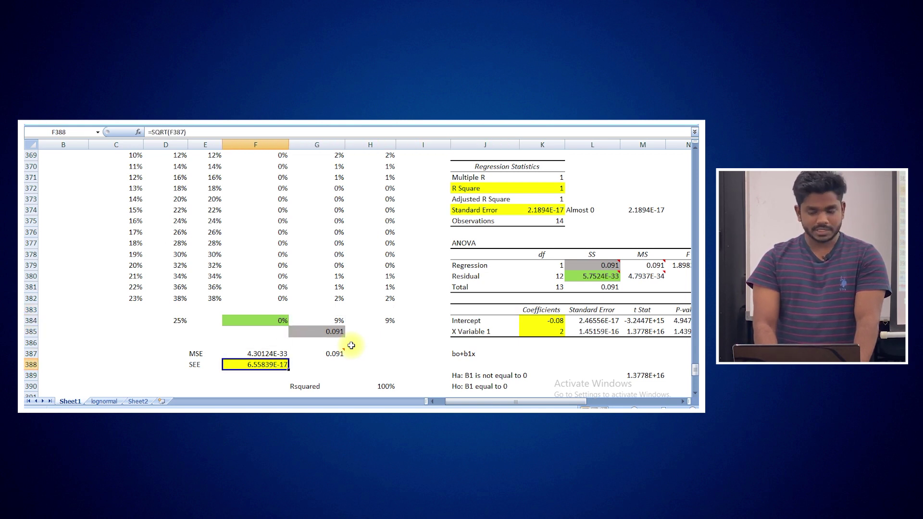
{"action": "key", "text": "Right"}
{"action": "key", "text": "Right"}
{"action": "key", "text": "Up"}
{"action": "key", "text": "Up"}
{"action": "key", "text": "Right"}
{"action": "key", "text": "Right"}
{"action": "key", "text": "Up"}
{"action": "key", "text": "Up"}
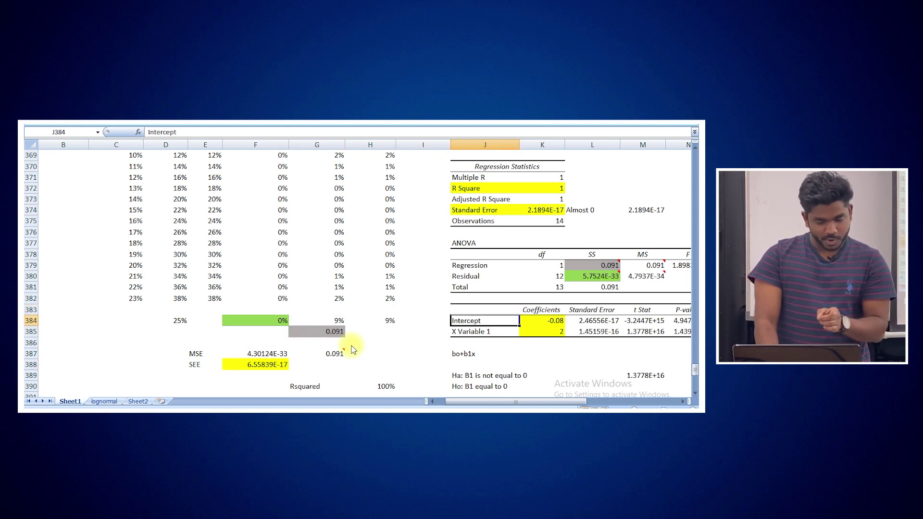
{"action": "key", "text": "Up"}
{"action": "key", "text": "Up"}
{"action": "key", "text": "Right"}
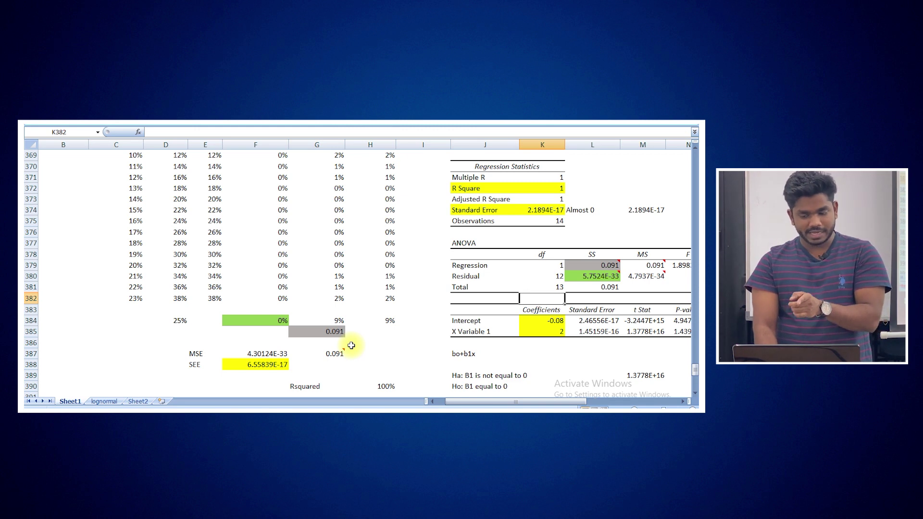
{"action": "key", "text": "Up"}
{"action": "key", "text": "Up"}
{"action": "key", "text": "Up"}
{"action": "key", "text": "Up"}
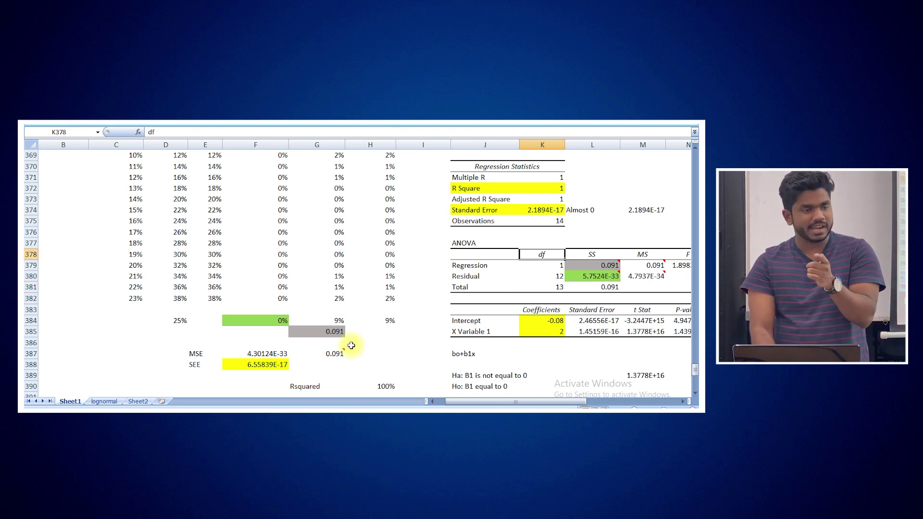
{"action": "key", "text": "Up"}
{"action": "key", "text": "Up"}
{"action": "key", "text": "Up"}
Enter =SQRT(M380) in M374 to take the square root of the residual mean square
{"action": "key", "text": "Left"}
{"action": "key", "text": "Down"}
{"action": "key", "text": "Down"}
{"action": "key", "text": "Down"}
{"action": "key", "text": "Left"}
{"action": "key", "text": "Left"}
{"action": "key", "text": "Left"}
{"action": "key", "text": "Down"}
{"action": "key", "text": "Down"}
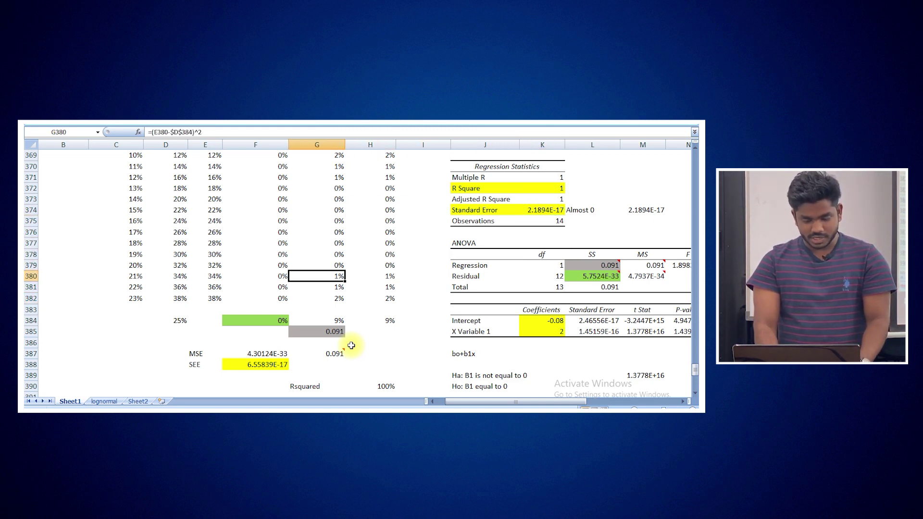
{"action": "key", "text": "Left"}
{"action": "key", "text": "Down"}
{"action": "key", "text": "Down"}
{"action": "key", "text": "Down"}
{"action": "key", "text": "Down"}
{"action": "key", "text": "Down"}
{"action": "key", "text": "Down"}
{"action": "key", "text": "Down"}
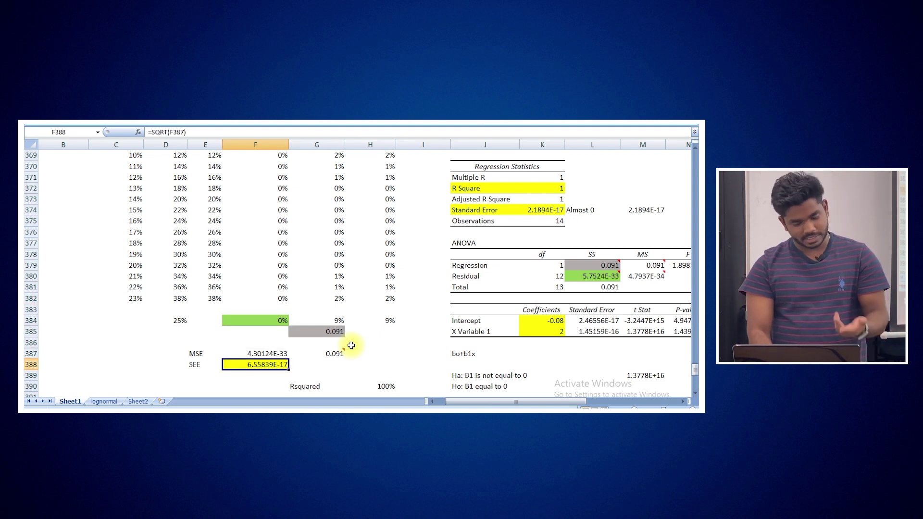
{"action": "key", "text": "Right"}
{"action": "key", "text": "Up"}
{"action": "key", "text": "Right"}
{"action": "key", "text": "Up"}
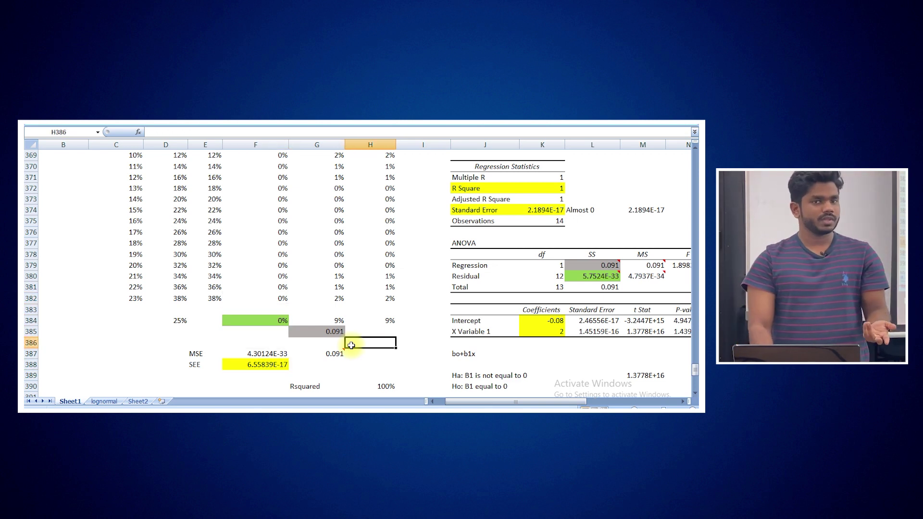
{"action": "key", "text": "Right"}
{"action": "key", "text": "Right"}
{"action": "key", "text": "Right"}
{"action": "key", "text": "Up"}
{"action": "key", "text": "Up"}
{"action": "key", "text": "Right"}
{"action": "key", "text": "Right"}
{"action": "key", "text": "Right"}
{"action": "key", "text": "Up"}
{"action": "key", "text": "Up"}
{"action": "key", "text": "Up"}
{"action": "key", "text": "Up"}
{"action": "key", "text": "Up"}
{"action": "key", "text": "Left"}
{"action": "key", "text": "Up"}
{"action": "key", "text": "Up"}
{"action": "key", "text": "Up"}
{"action": "key", "text": "Up"}
{"action": "key", "text": "Down"}
{"action": "key", "text": "Down"}
{"action": "key", "text": "Down"}
{"action": "key", "text": "Down"}
{"action": "key", "text": "Down"}
{"action": "key", "text": "Down"}
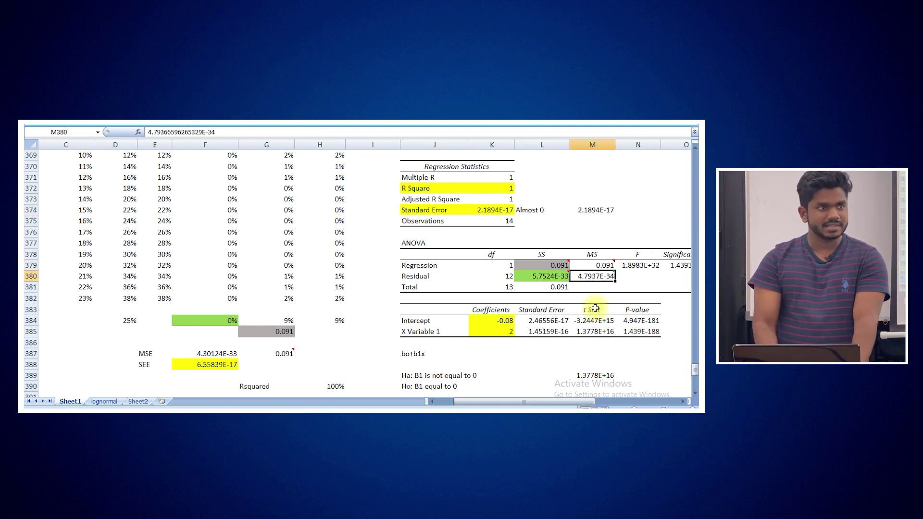
{"action": "key", "text": "Up"}
{"action": "key", "text": "Up"}
{"action": "key", "text": "Up"}
{"action": "key", "text": "Up"}
{"action": "key", "text": "Up"}
{"action": "key", "text": "Up"}
{"action": "type", "text": "=SQRT("}
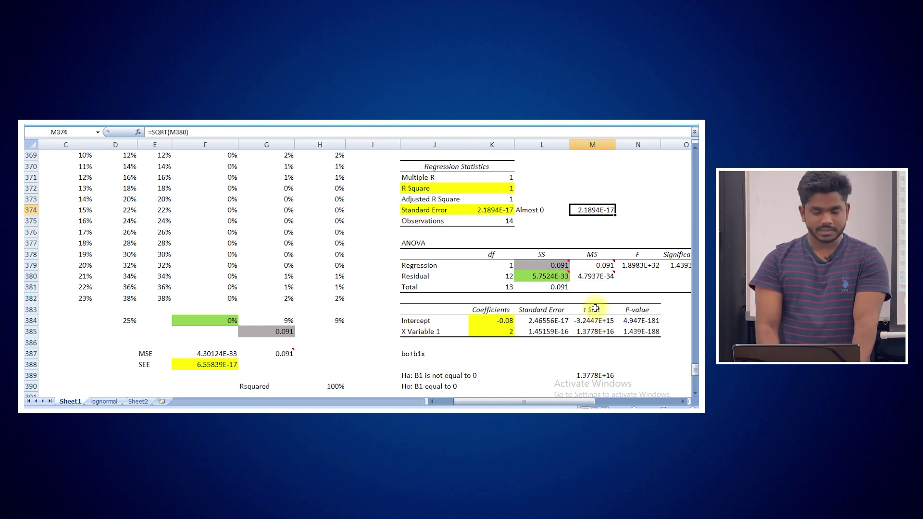
{"action": "type", "text": "M380)"}
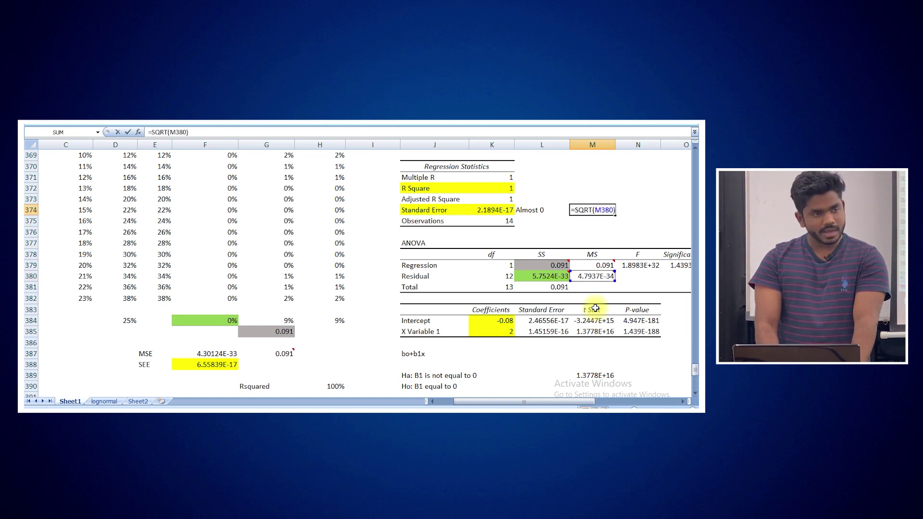
{"action": "key", "text": "Return"}
Verify M374's formula against residual MS 4.7937E-34, giving 2.1894E-17
{"action": "key", "text": "Down"}
{"action": "key", "text": "Down"}
{"action": "key", "text": "Down"}
{"action": "key", "text": "Down"}
{"action": "key", "text": "Down"}
{"action": "key", "text": "Left"}
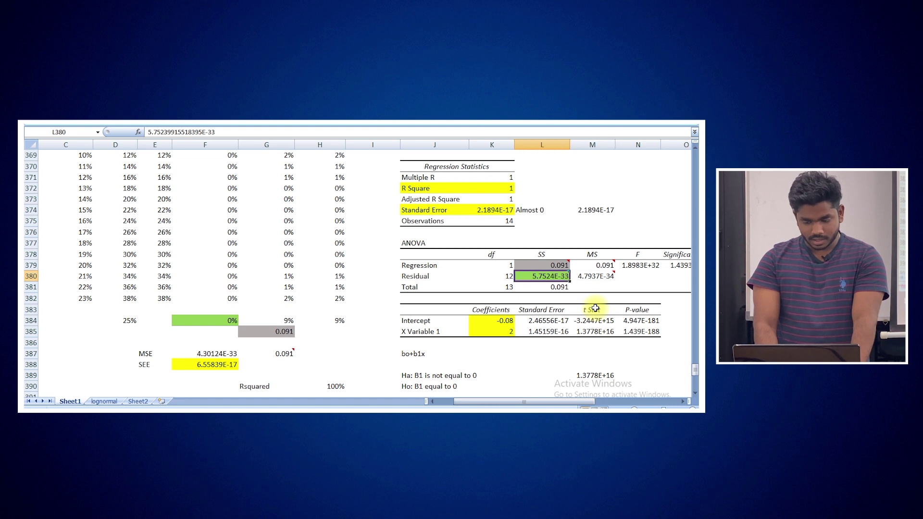
{"action": "key", "text": "Right"}
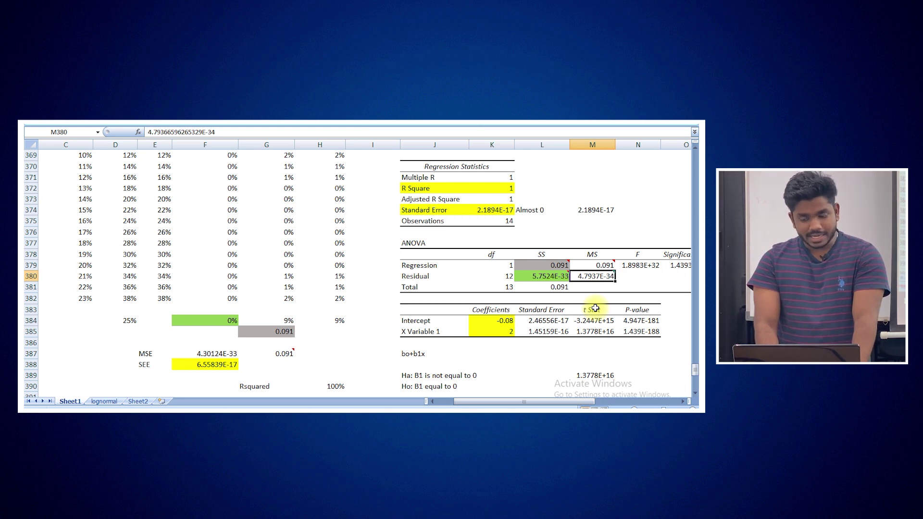
{"action": "key", "text": "Up"}
{"action": "key", "text": "Up"}
{"action": "key", "text": "Up"}
{"action": "key", "text": "Up"}
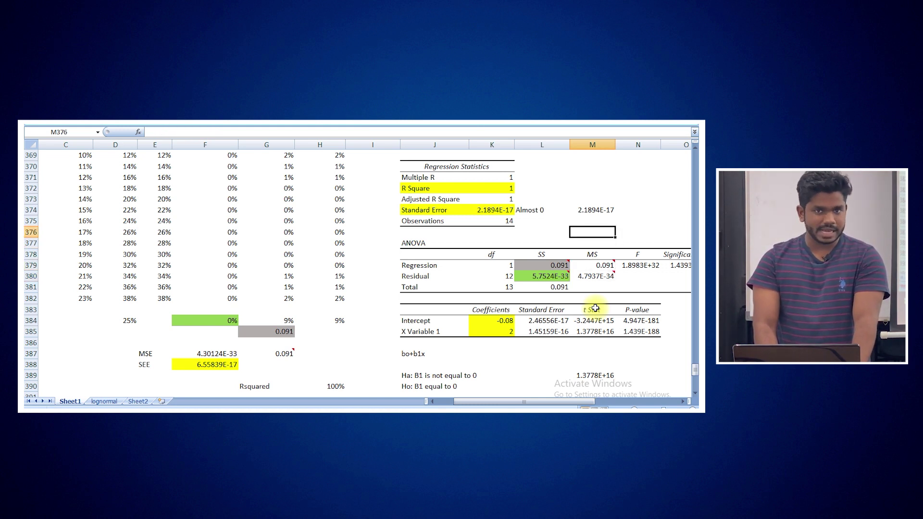
{"action": "key", "text": "Up"}
{"action": "key", "text": "Up"}
{"action": "key", "text": "F2"}
{"action": "key", "text": "Escape"}
{"action": "key", "text": "Left"}
{"action": "key", "text": "Left"}
{"action": "key", "text": "Right"}
{"action": "key", "text": "Right"}
{"action": "key", "text": "Down"}
{"action": "key", "text": "Down"}
{"action": "key", "text": "Down"}
{"action": "key", "text": "Down"}
{"action": "key", "text": "Down"}
{"action": "key", "text": "Up"}
{"action": "key", "text": "Up"}
{"action": "key", "text": "Up"}
{"action": "key", "text": "Up"}
{"action": "key", "text": "Up"}
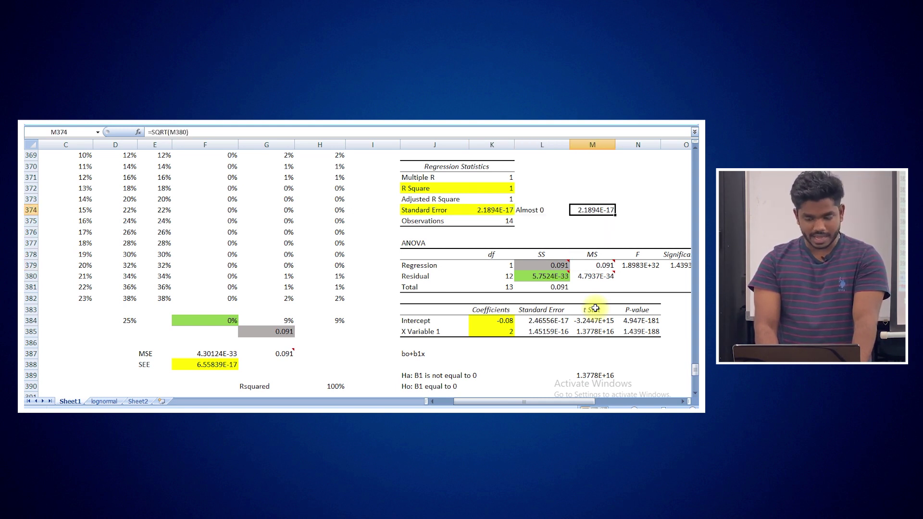
Add a comment to the Standard Error label in J374
{"action": "key", "text": "Left"}
{"action": "key", "text": "Left"}
{"action": "key", "text": "Left"}
{"action": "type", "text": "@"}
{"action": "key", "text": "Escape"}
{"action": "key", "text": "shift+F2"}
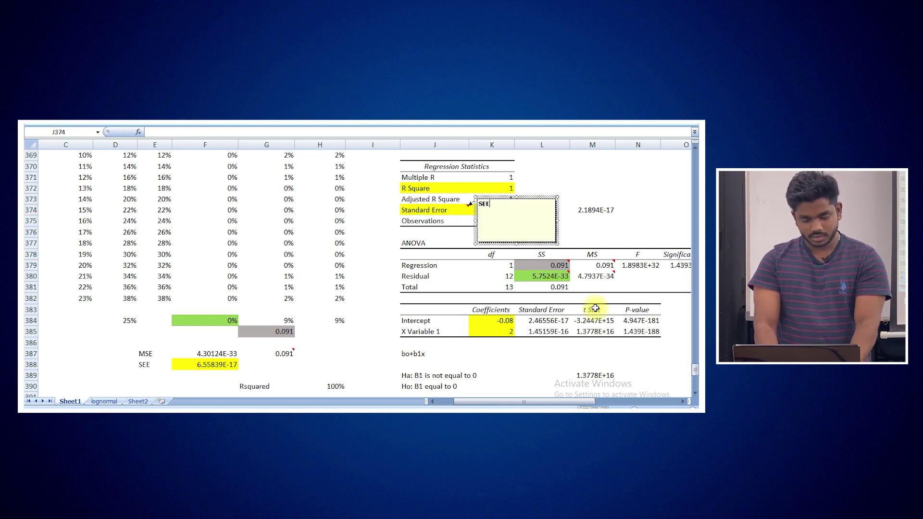
{"action": "key", "text": "Escape"}
{"action": "key", "text": "Right"}
{"action": "key", "text": "Right"}
{"action": "key", "text": "Right"}
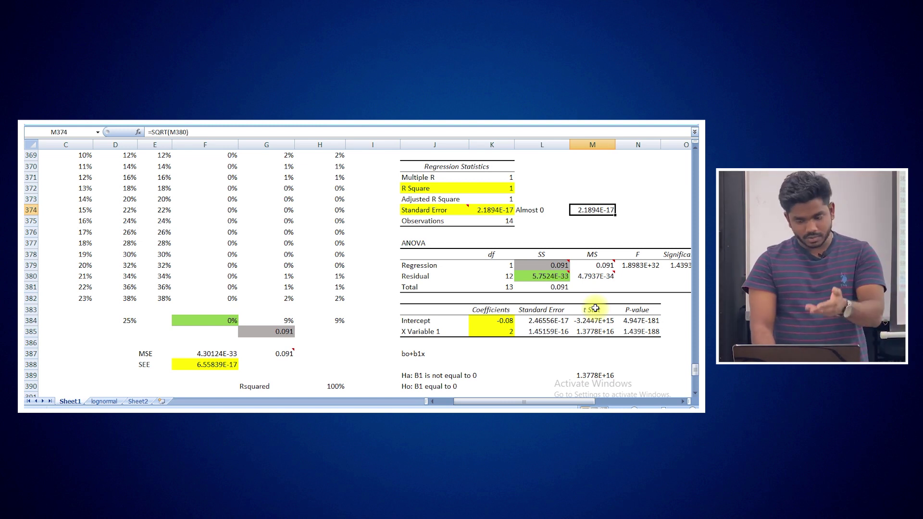
Fill the X Variable 1 slope coefficient in K385 with dark orange
{"action": "key", "text": "Down"}
{"action": "key", "text": "Left"}
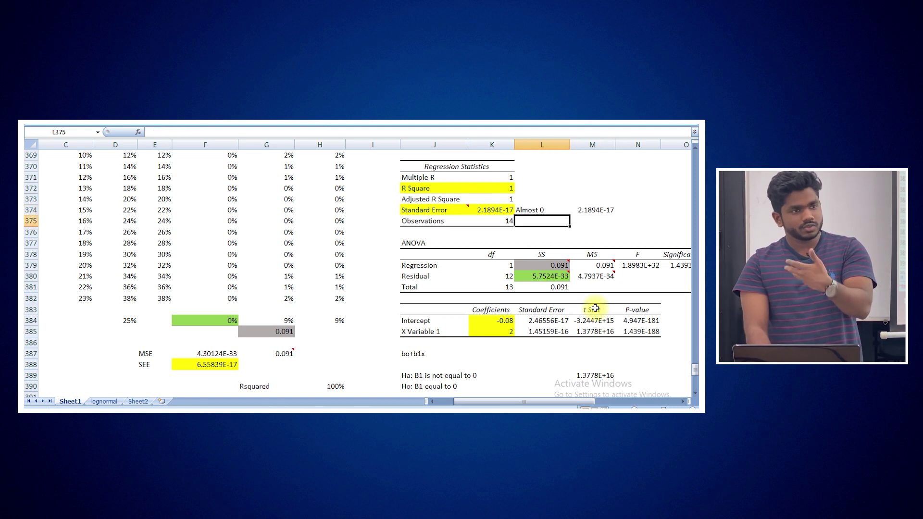
{"action": "key", "text": "Left"}
{"action": "key", "text": "Down"}
{"action": "key", "text": "Down"}
{"action": "key", "text": "Down"}
{"action": "key", "text": "Down"}
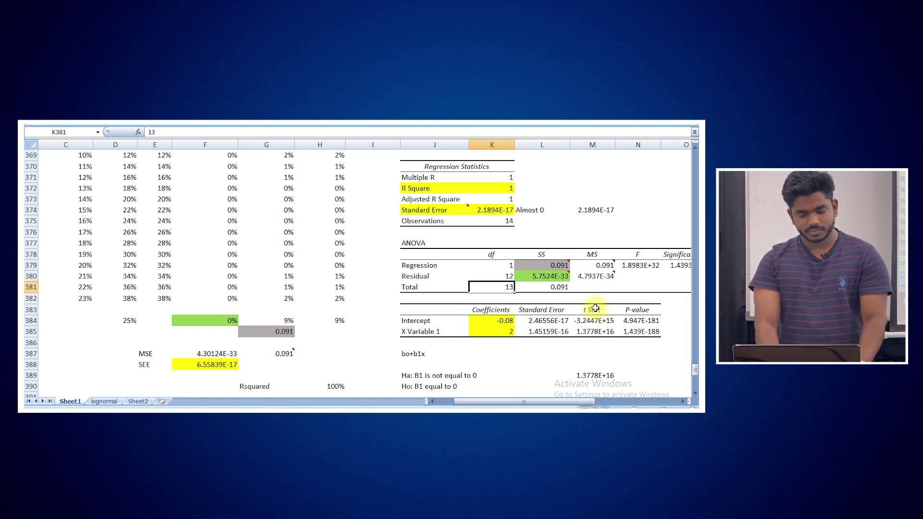
{"action": "key", "text": "Down"}
{"action": "key", "text": "Down"}
{"action": "key", "text": "Down"}
{"action": "key", "text": "Down"}
{"action": "key", "text": "alt+h"}
{"action": "key", "text": "h"}
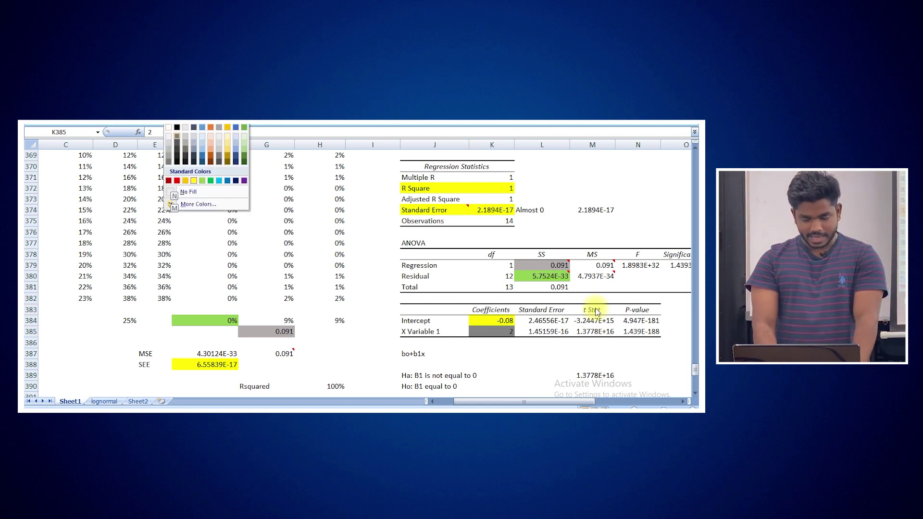
{"action": "key", "text": "Down"}
{"action": "key", "text": "Right"}
{"action": "key", "text": "Right"}
{"action": "key", "text": "Return"}
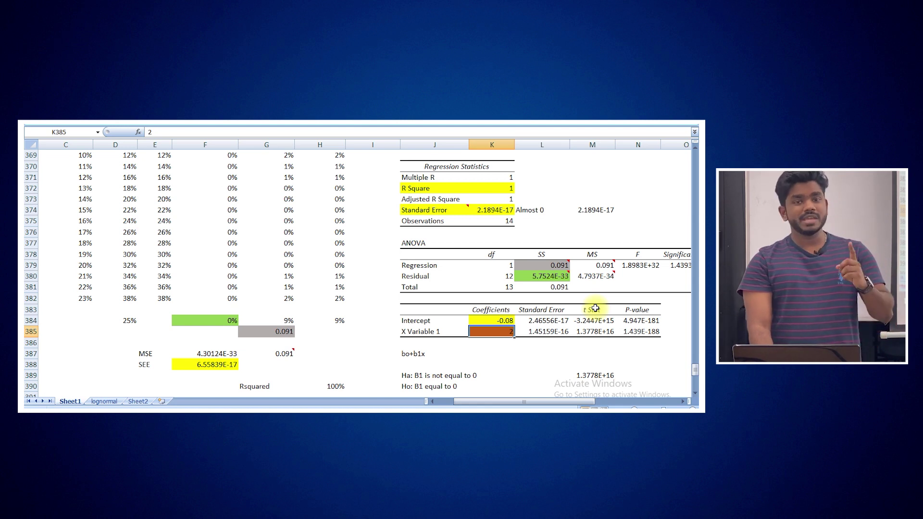
{"action": "key", "text": "Left"}
{"action": "key", "text": "Down"}
{"action": "key", "text": "Down"}
{"action": "key", "text": "Down"}
{"action": "key", "text": "Down"}
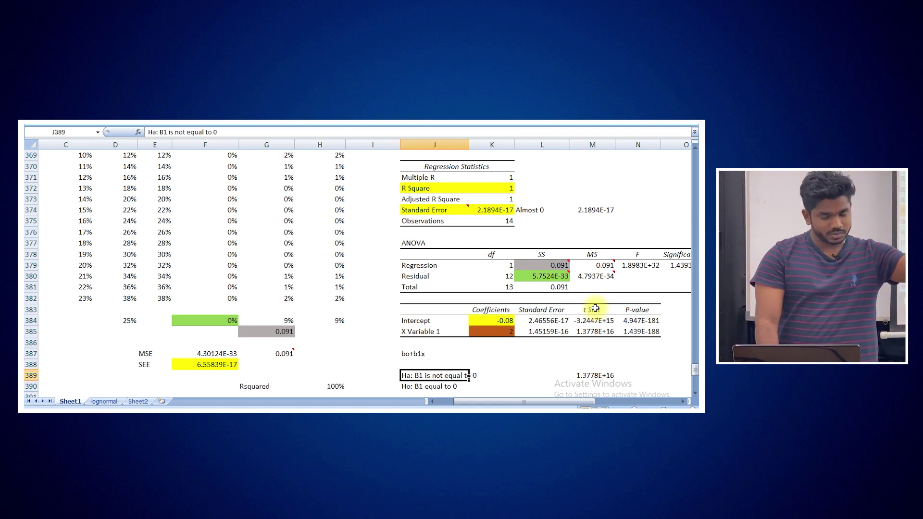
{"action": "key", "text": "Down"}
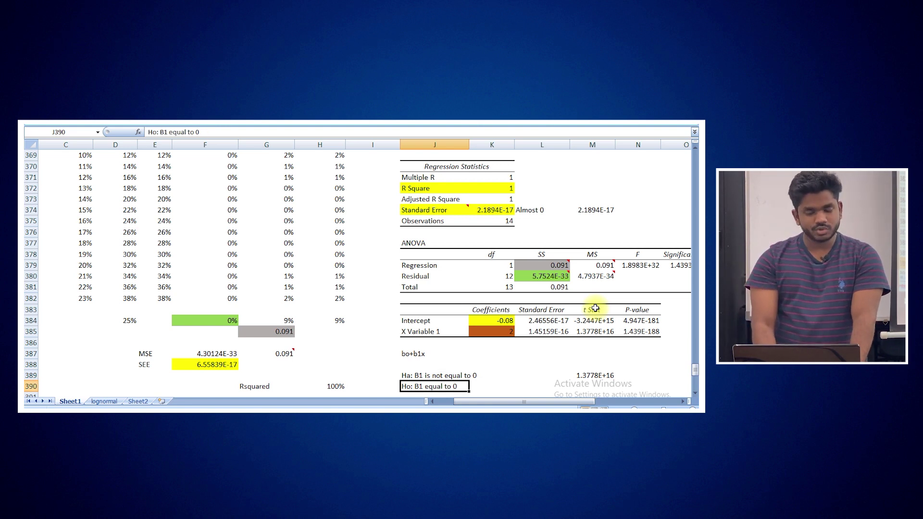
{"action": "key", "text": "Up"}
{"action": "key", "text": "Up"}
{"action": "key", "text": "Up"}
{"action": "key", "text": "Right"}
{"action": "key", "text": "Right"}
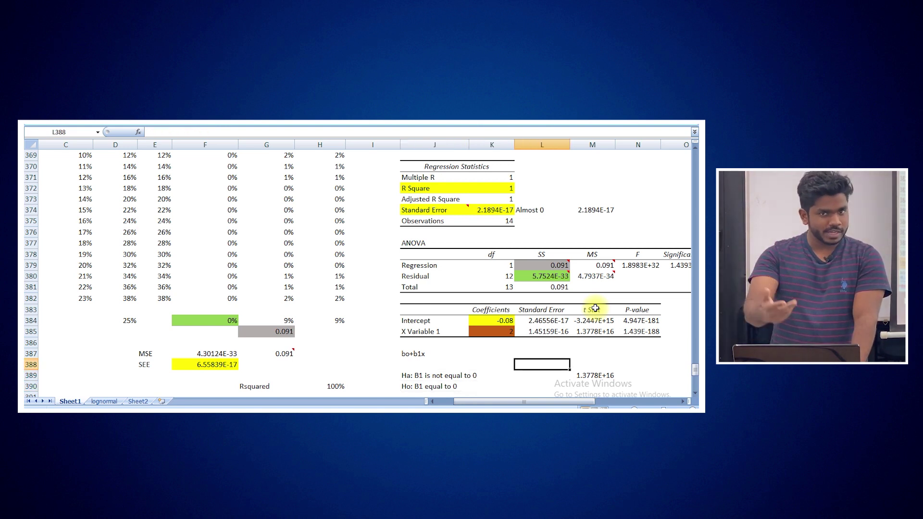
{"action": "key", "text": "Right"}
{"action": "key", "text": "Up"}
{"action": "key", "text": "Up"}
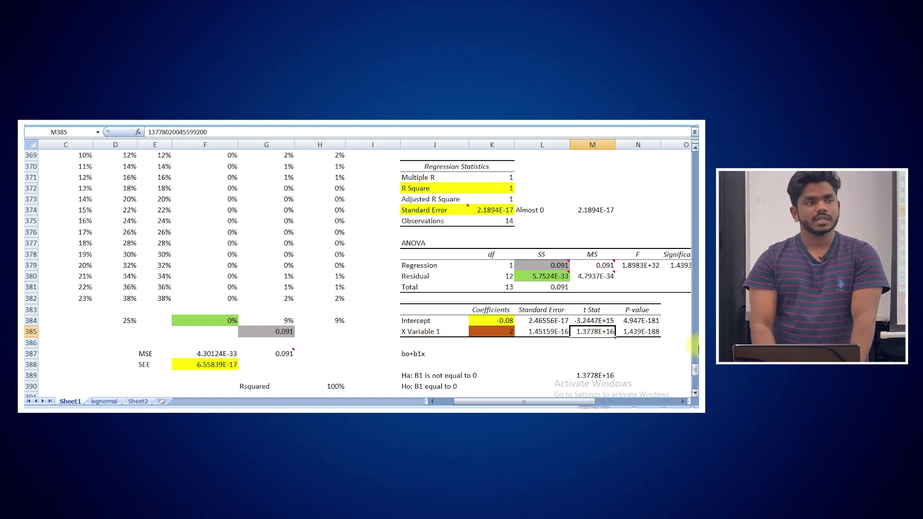
{"action": "scroll", "coordinate": [696, 348], "scroll_direction": "right", "scroll_amount": 1}
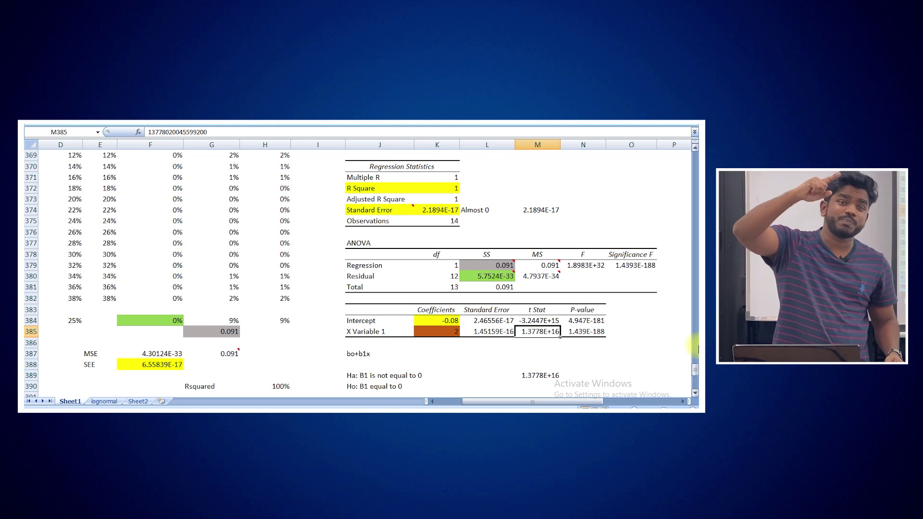
{"action": "key", "text": "Down"}
{"action": "key", "text": "Down"}
{"action": "type", "text": "=100000000000000000"}
{"action": "key", "text": "Return"}
{"action": "key", "text": "Up"}
{"action": "key", "text": "F2"}
{"action": "key", "text": "Escape"}
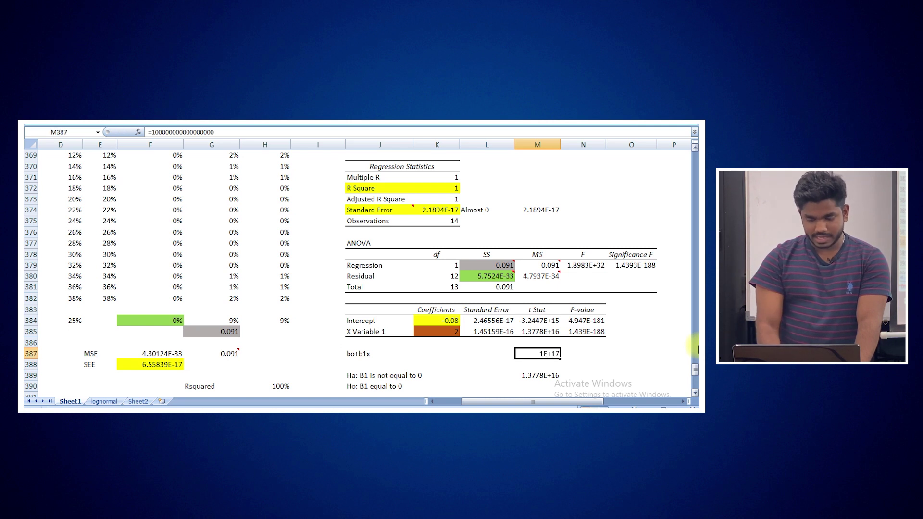
{"action": "key", "text": "F2"}
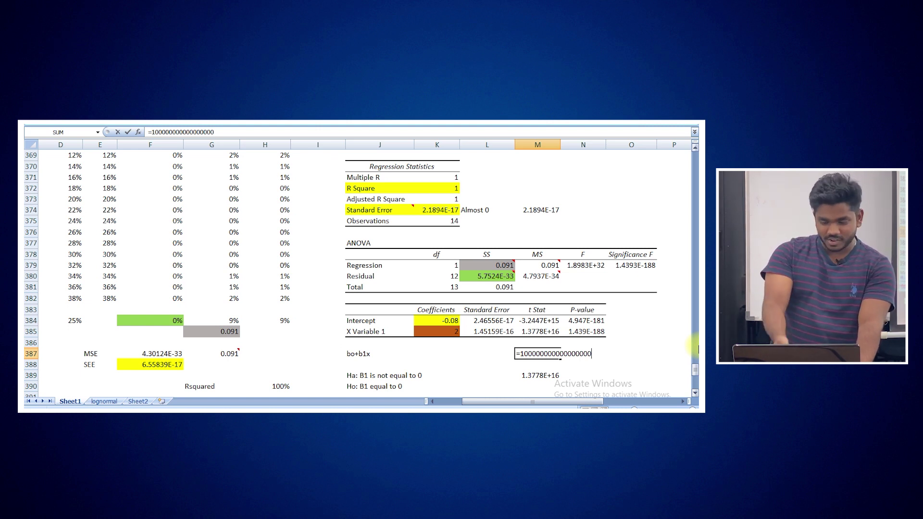
{"action": "key", "text": "Escape"}
{"action": "key", "text": "Delete"}
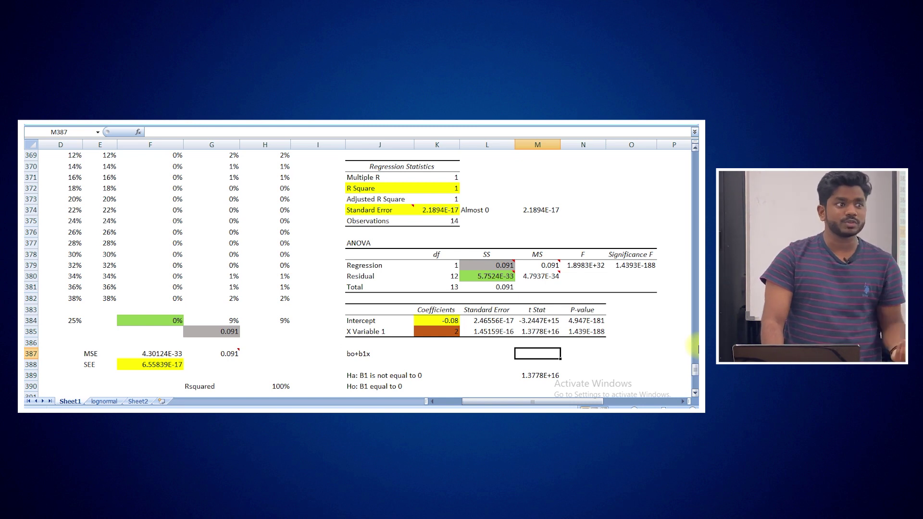
{"action": "key", "text": "Up"}
{"action": "key", "text": "Up"}
{"action": "key", "text": "Up"}
{"action": "key", "text": "Left"}
{"action": "key", "text": "Down"}
{"action": "key", "text": "Right"}
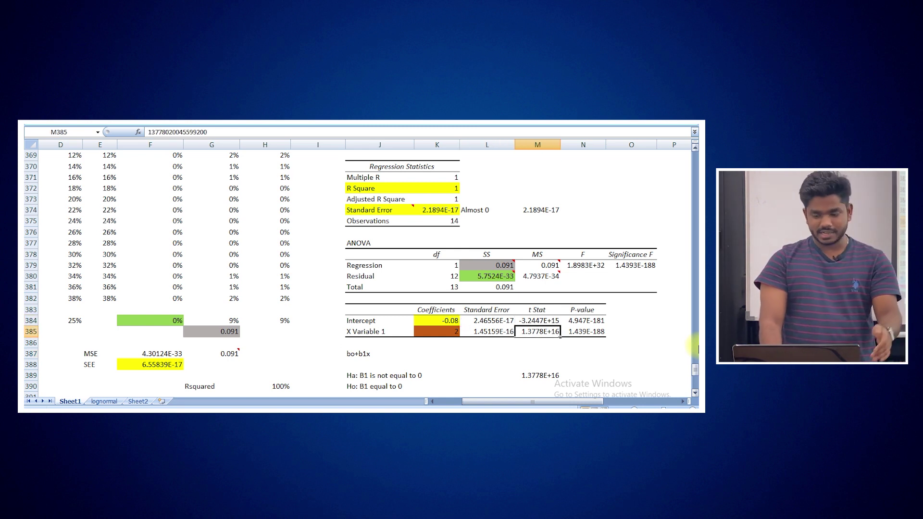
{"action": "key", "text": "Right"}
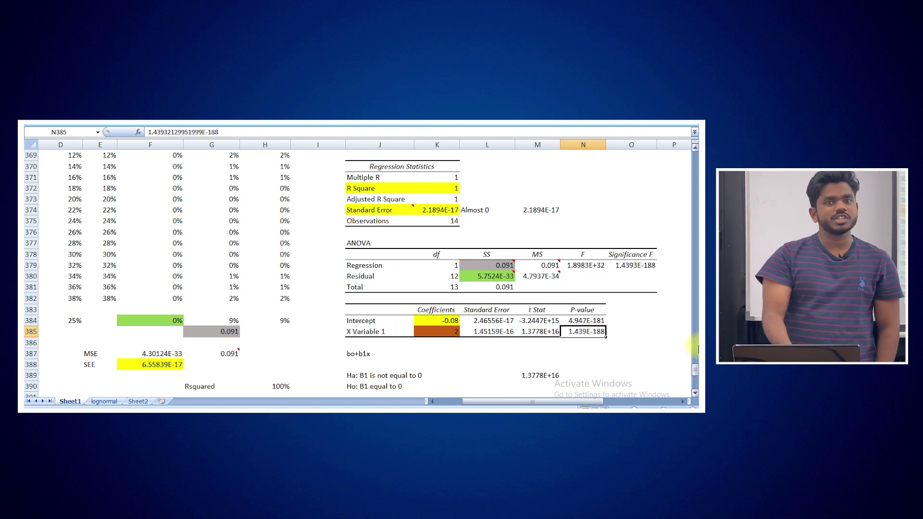
{"action": "key", "text": "Left"}
{"action": "key", "text": "Left"}
{"action": "key", "text": "Down"}
{"action": "key", "text": "Left"}
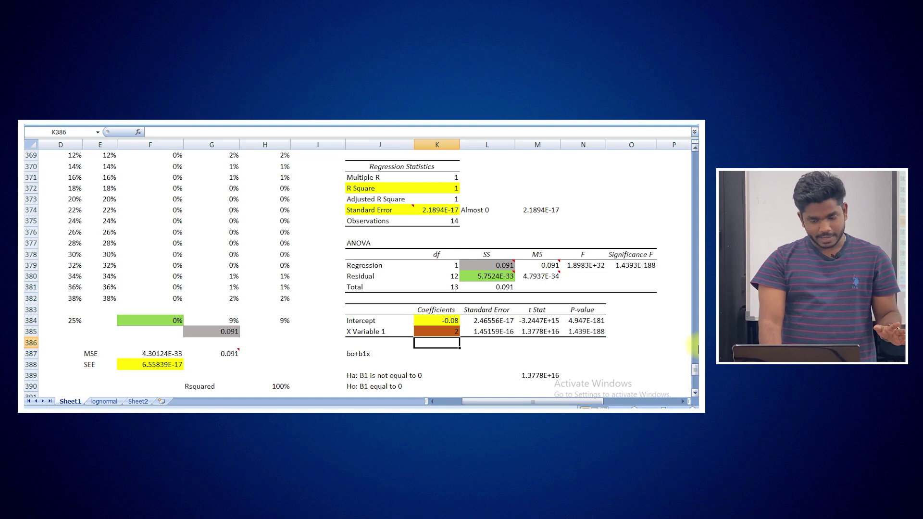